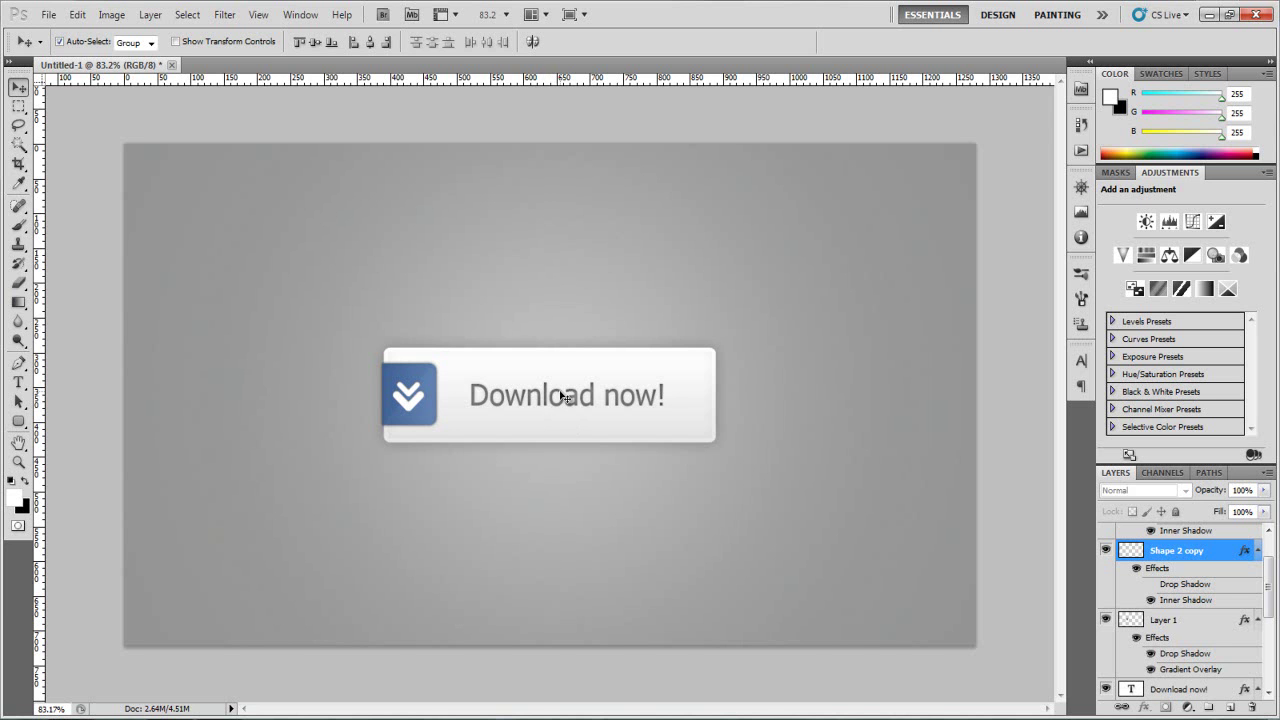
Step: Create a new white RGB document 1280 pixels wide and 720 pixels high at 72 pixels/inch
{"action": "left_click", "coordinate": [48, 14]}
{"action": "left_click", "coordinate": [60, 29]}
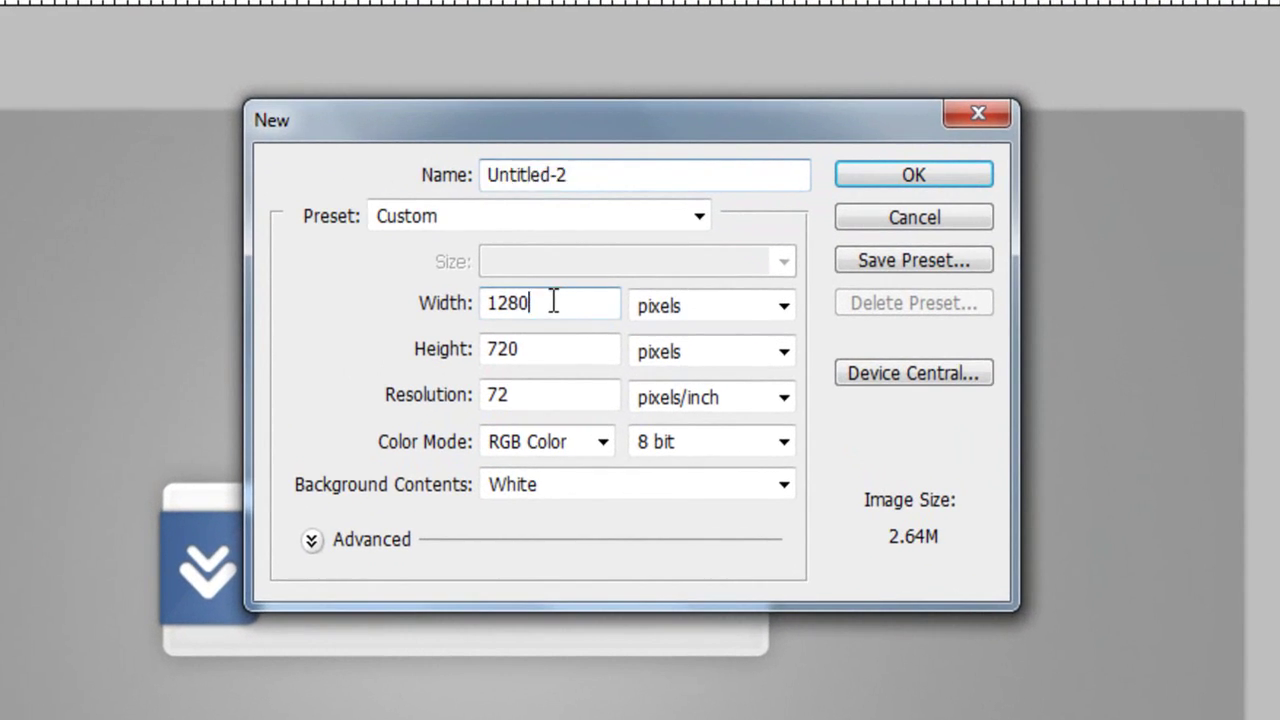
{"action": "left_click_drag", "start_coordinate": [594, 250], "coordinate": [560, 255]}
{"action": "left_click", "coordinate": [591, 252]}
{"action": "left_click", "coordinate": [537, 351]}
{"action": "left_click_drag", "start_coordinate": [537, 351], "coordinate": [491, 363]}
{"action": "left_click", "coordinate": [535, 350]}
{"action": "left_click", "coordinate": [871, 176]}
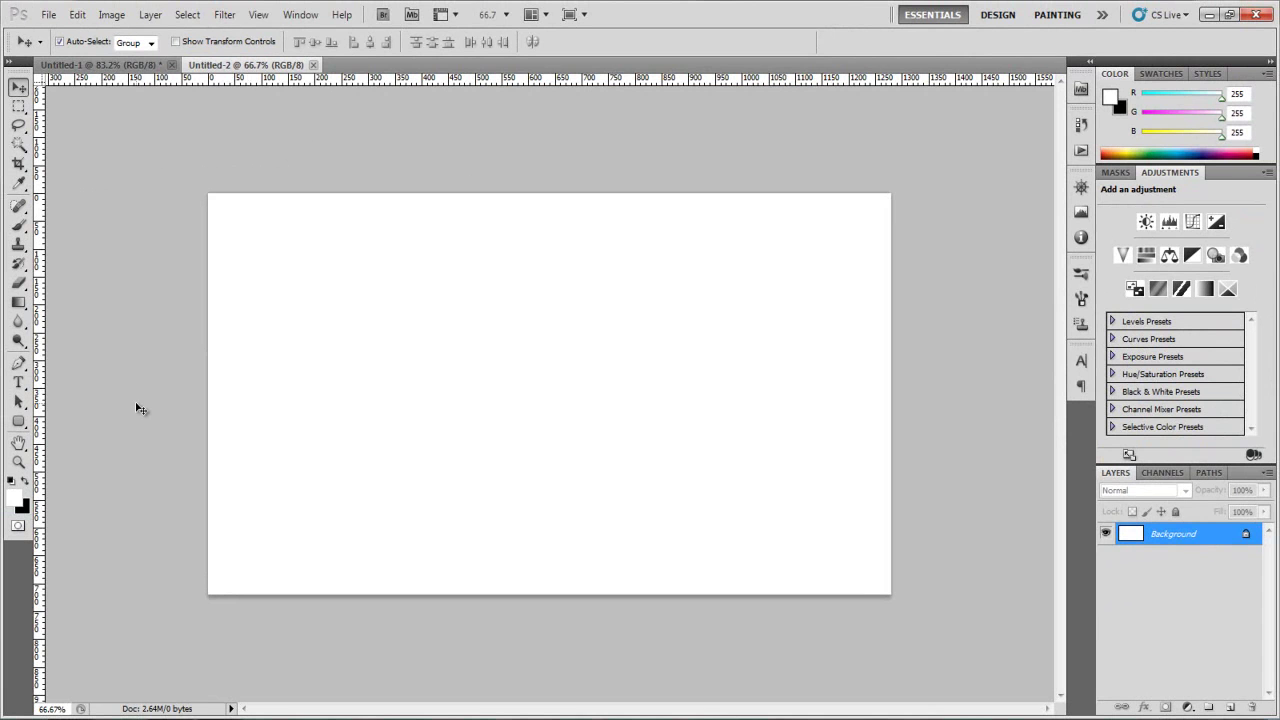
Step: Set the foreground colour to grey #939493 in the new document
{"action": "left_click", "coordinate": [75, 65]}
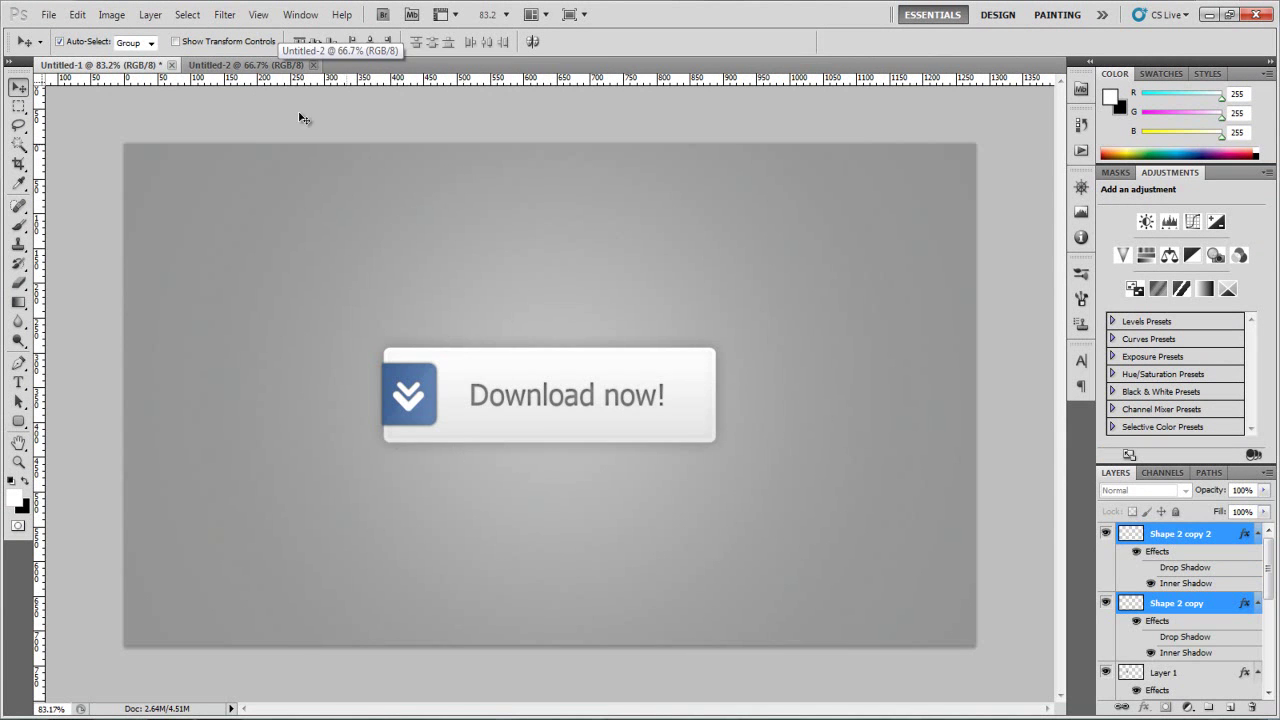
{"action": "left_click", "coordinate": [270, 67]}
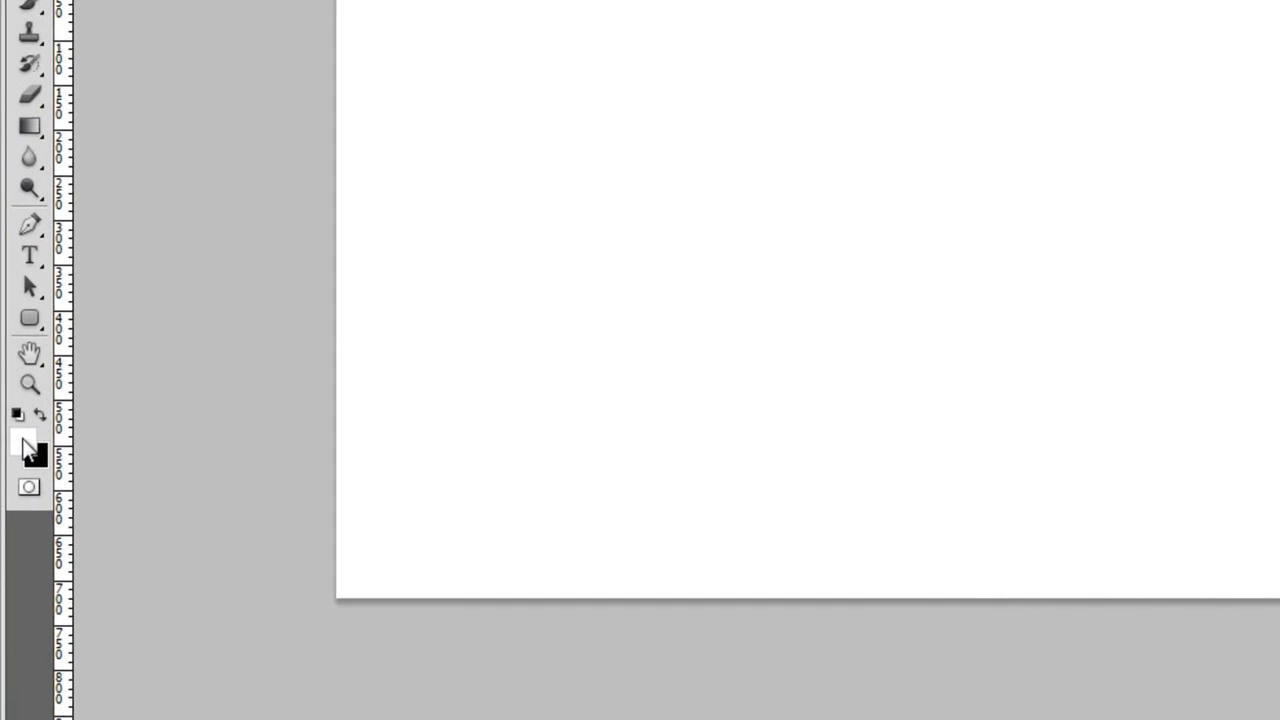
{"action": "left_click", "coordinate": [16, 499]}
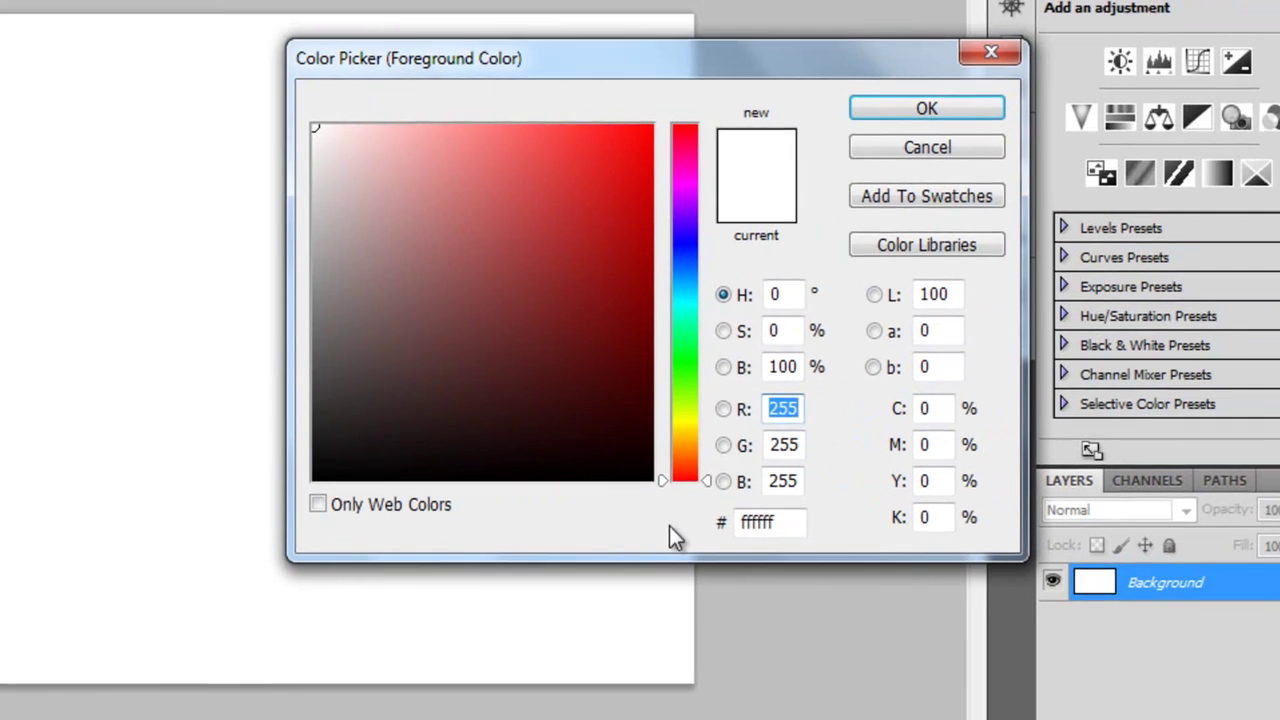
{"action": "left_click", "coordinate": [781, 521]}
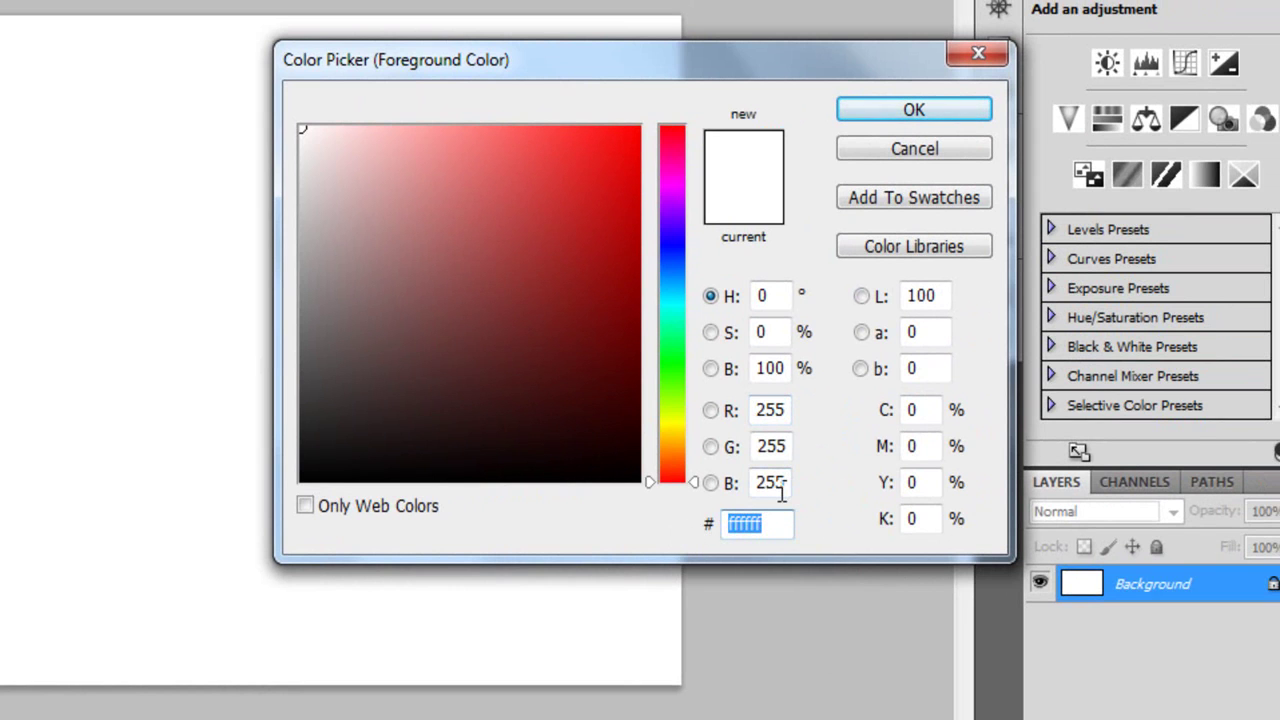
{"action": "type", "text": "9"}
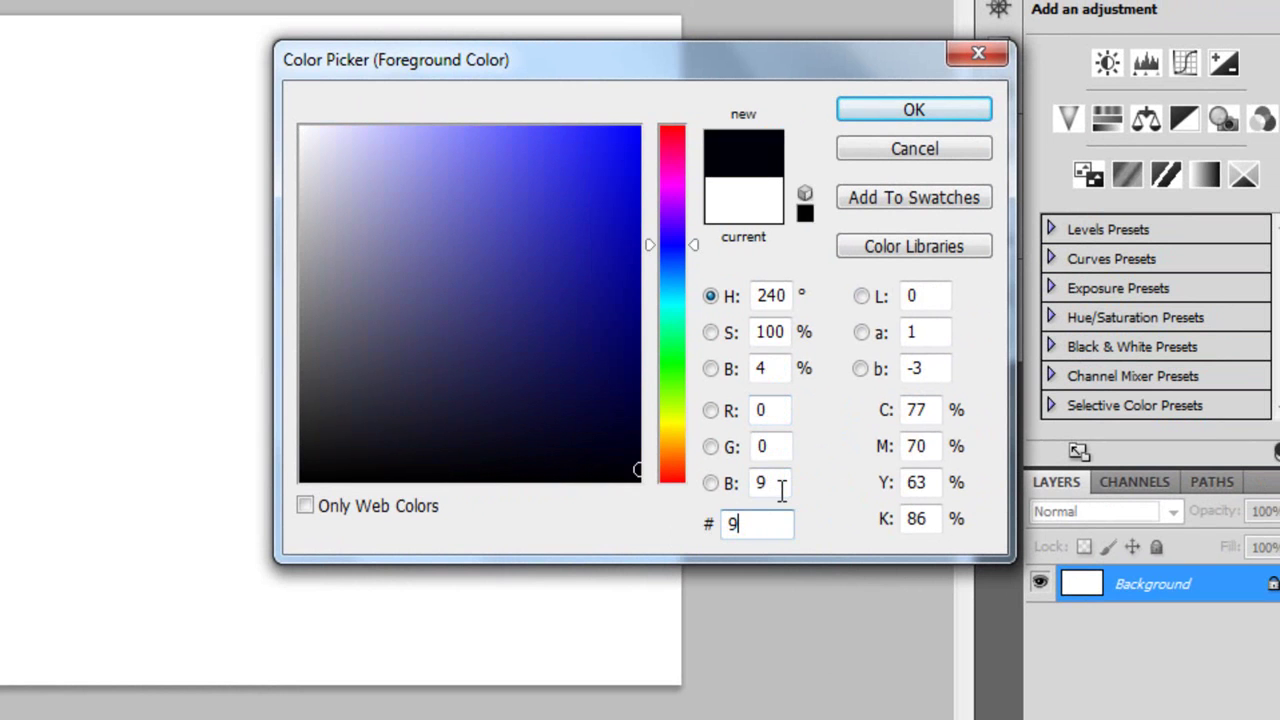
{"action": "type", "text": "39493"}
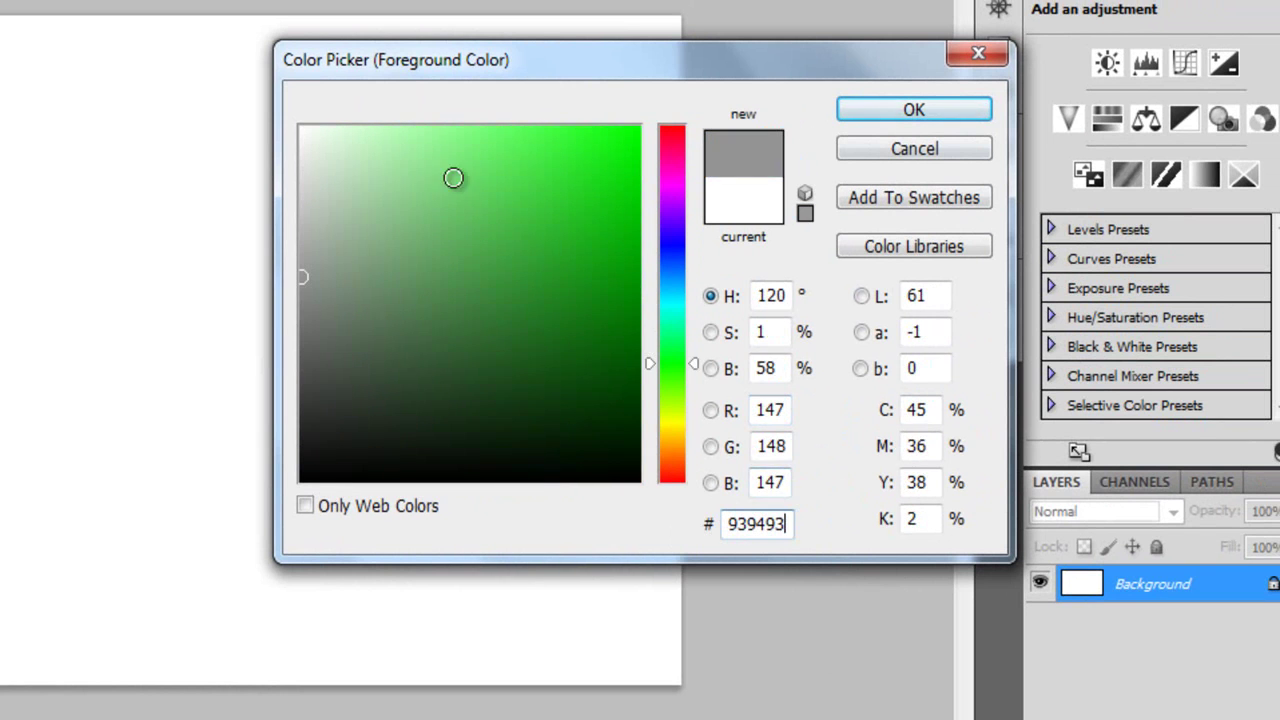
{"action": "left_click", "coordinate": [866, 117]}
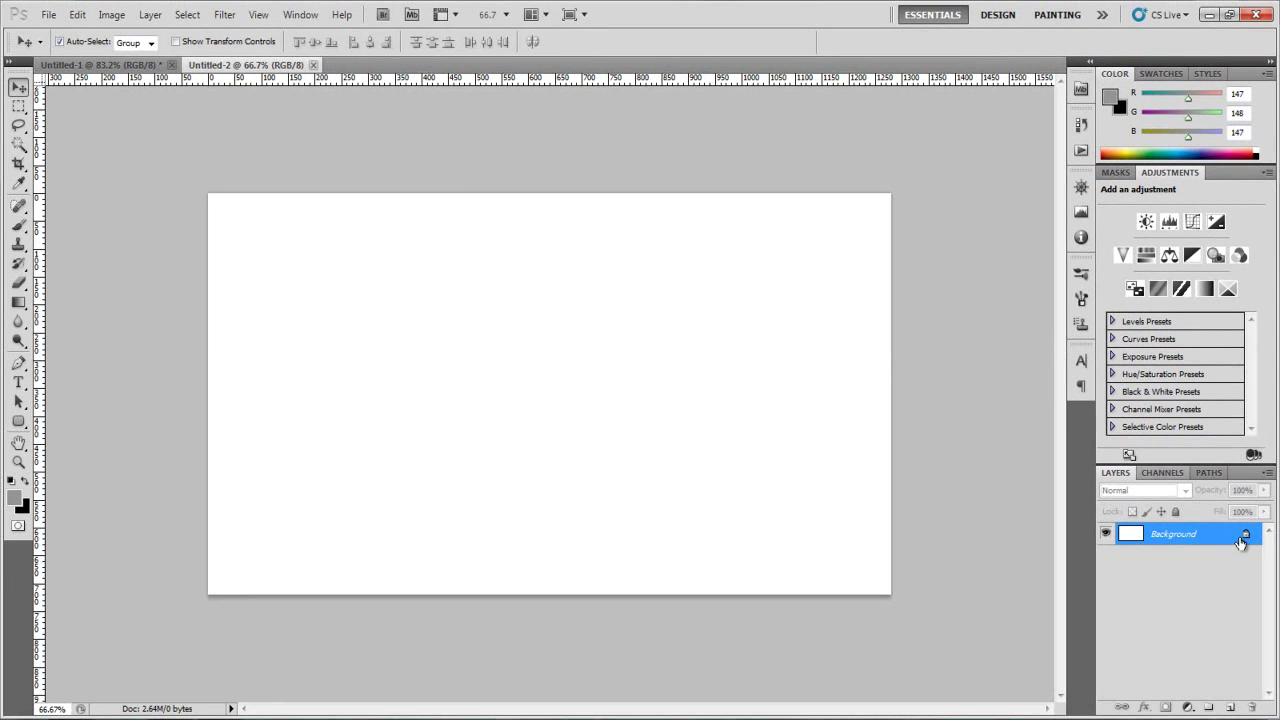
Step: Convert the locked background into a regular layer and fill it with the grey foreground colour
{"action": "double_click", "coordinate": [1246, 537]}
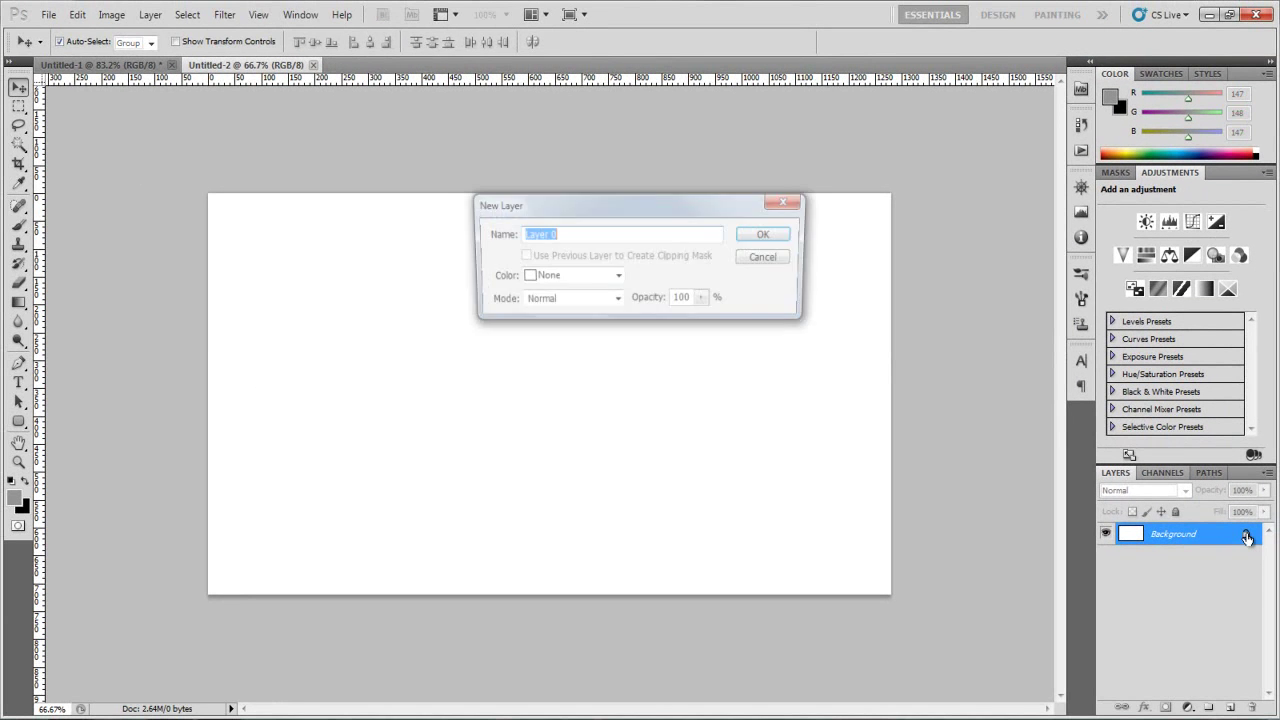
{"action": "left_click", "coordinate": [772, 234]}
{"action": "key", "text": "alt+BackSpace"}
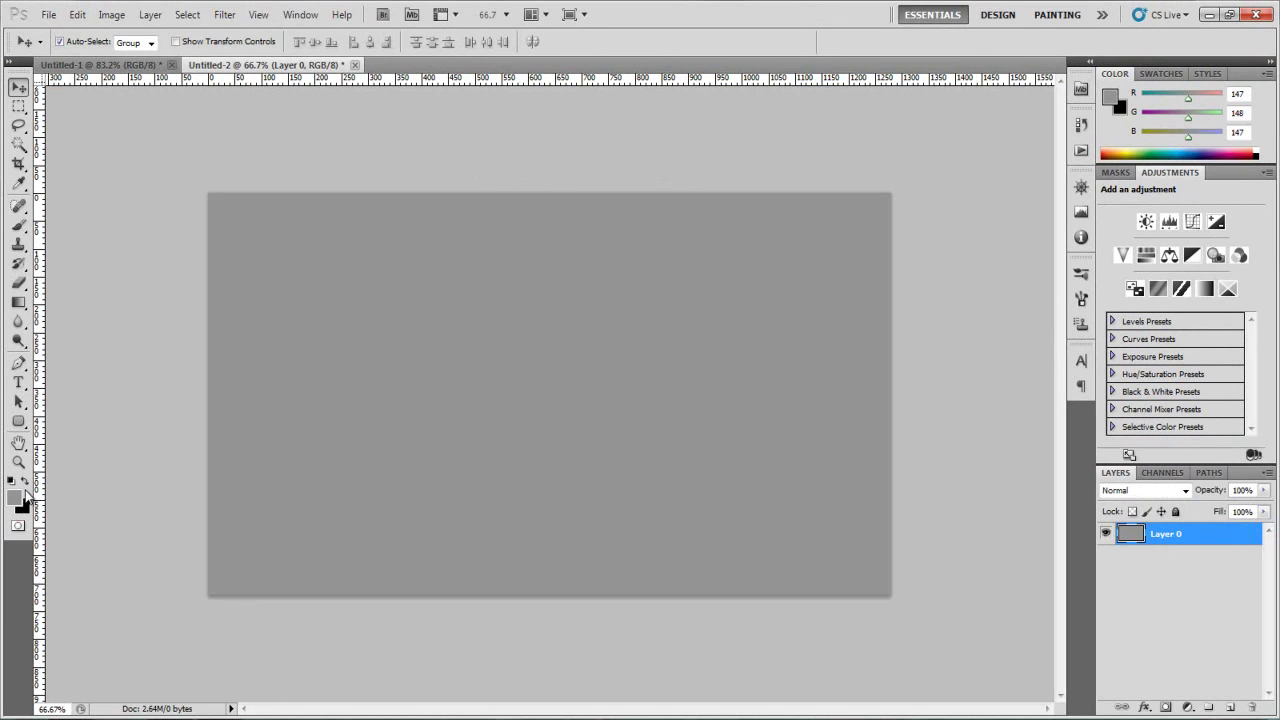
{"action": "key", "text": "ctrl+BackSpace"}
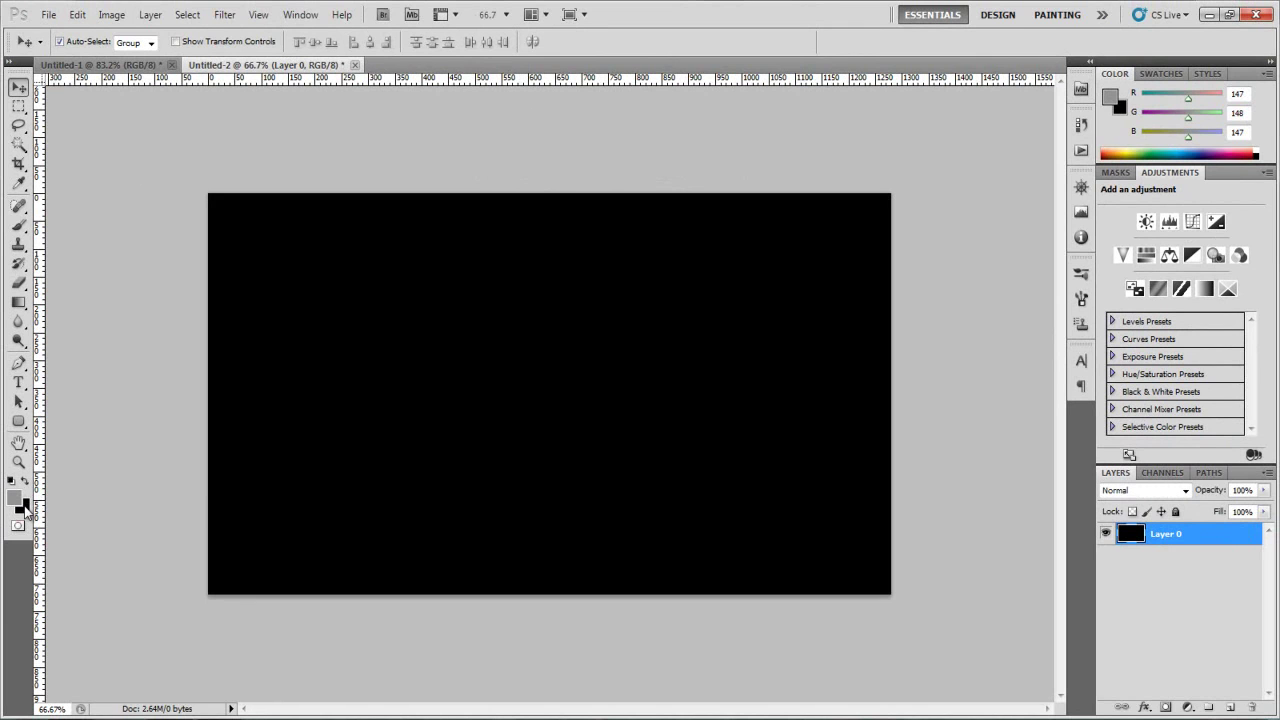
{"action": "key", "text": "alt+BackSpace"}
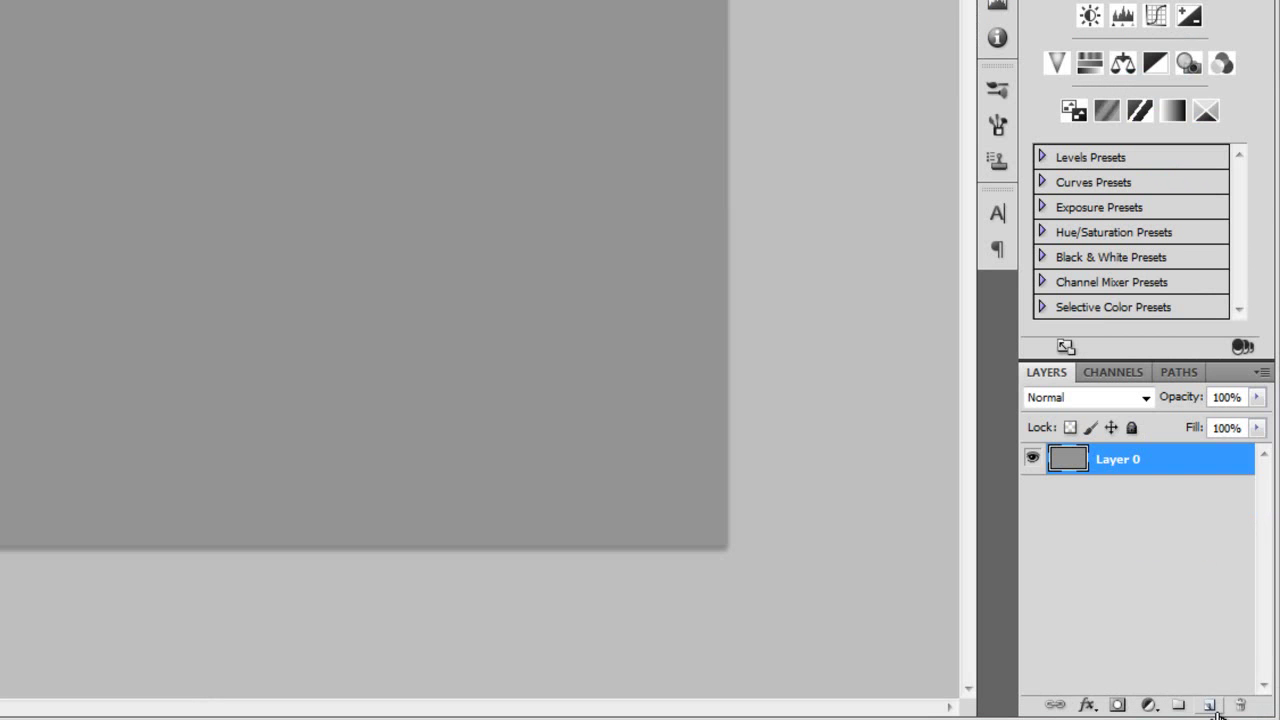
Step: Add an empty layer above the grey one and set the colours to white foreground and black background
{"action": "left_click", "coordinate": [1211, 707]}
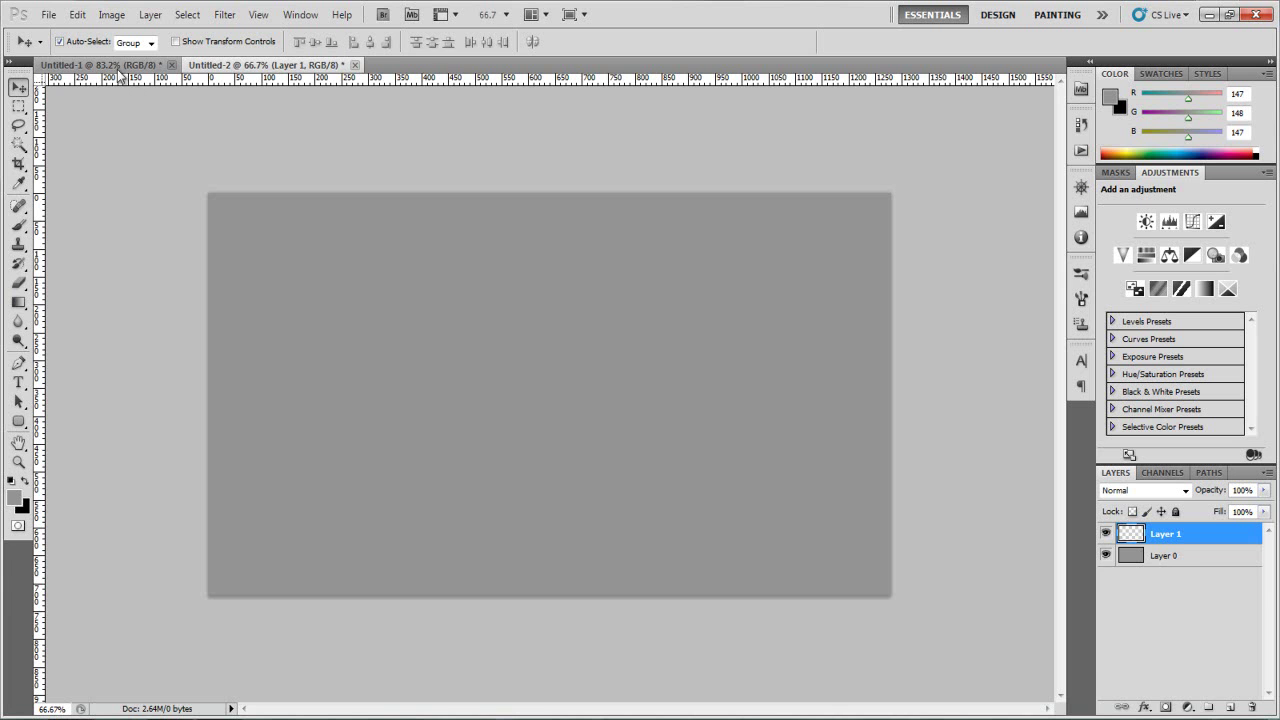
{"action": "left_click", "coordinate": [116, 67]}
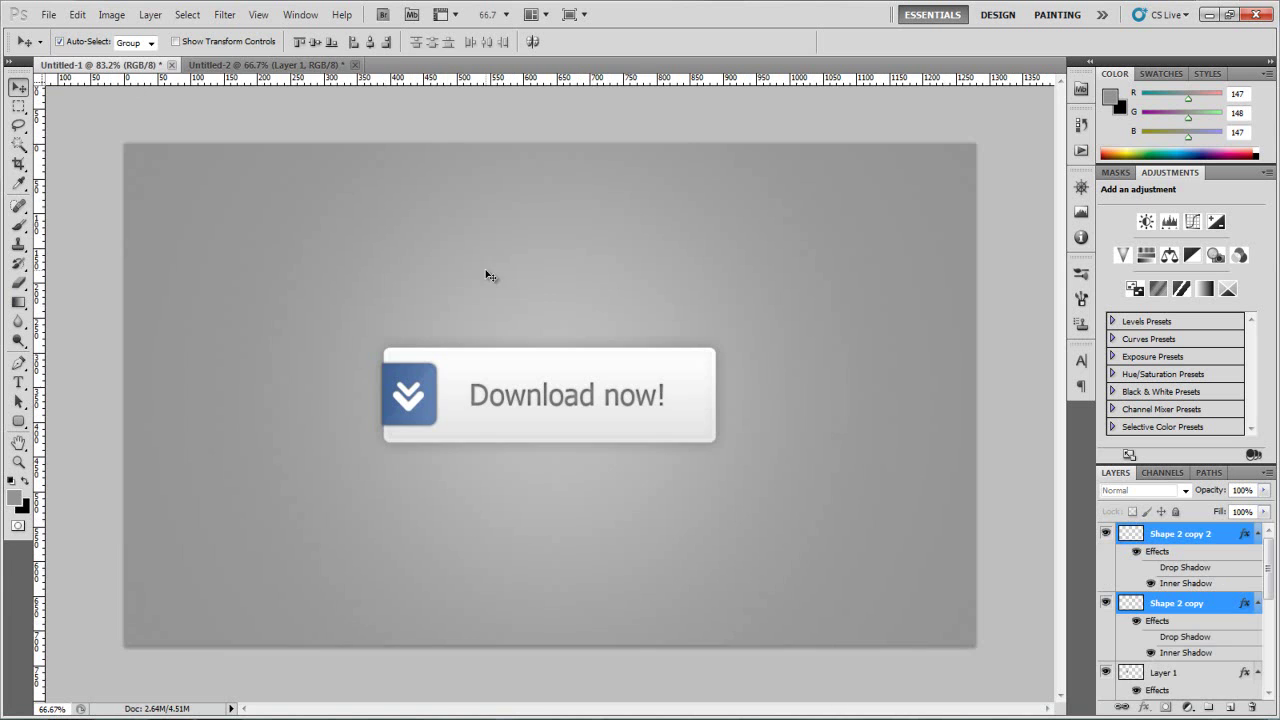
{"action": "left_click", "coordinate": [270, 66]}
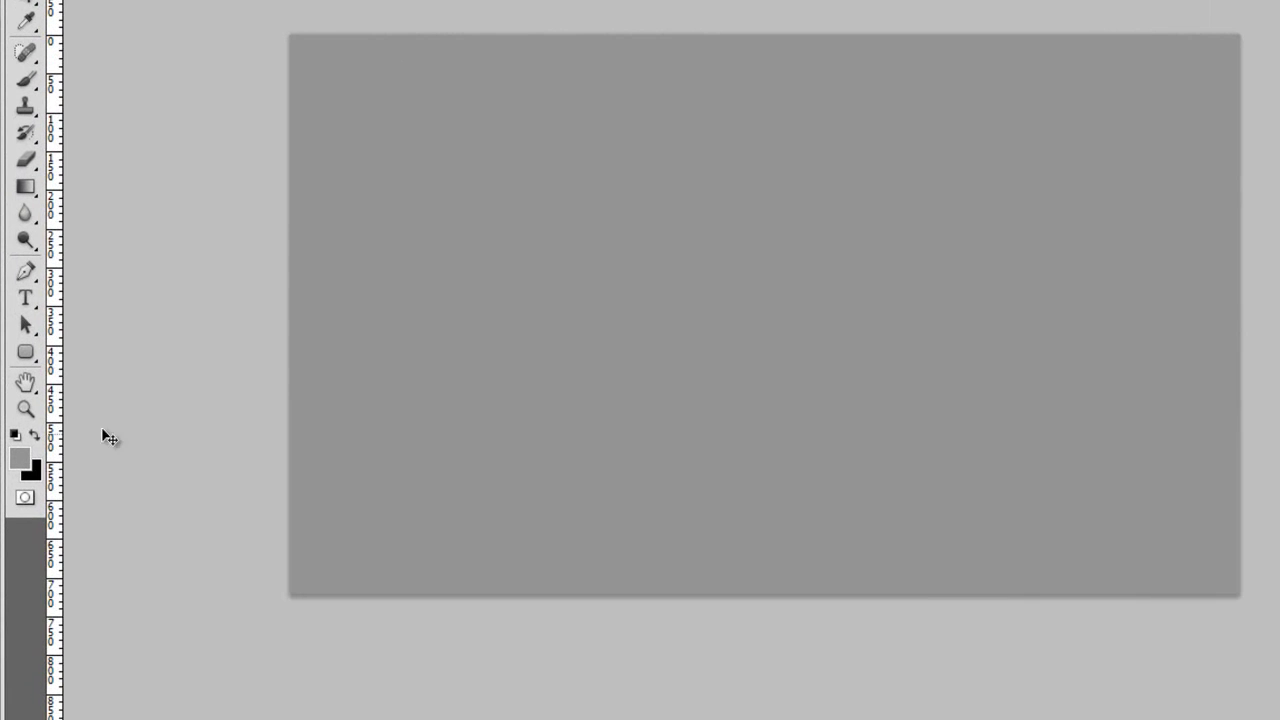
{"action": "key", "text": "d"}
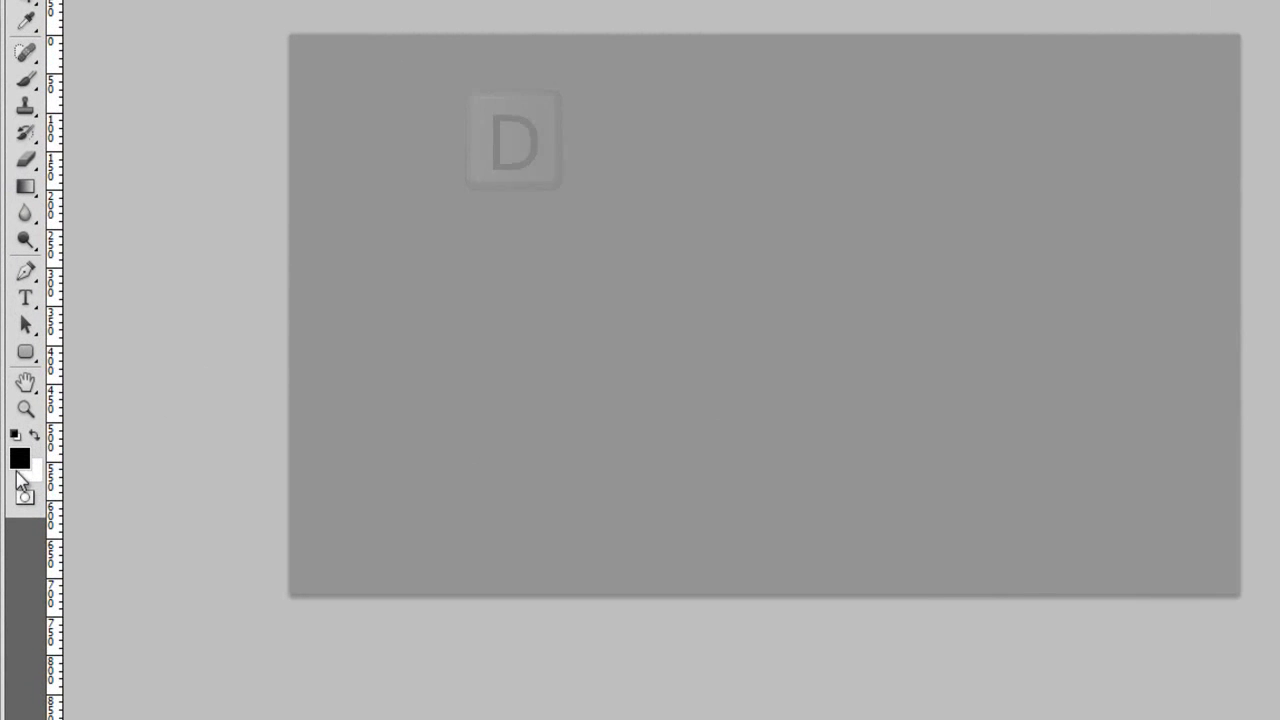
{"action": "key", "text": "x"}
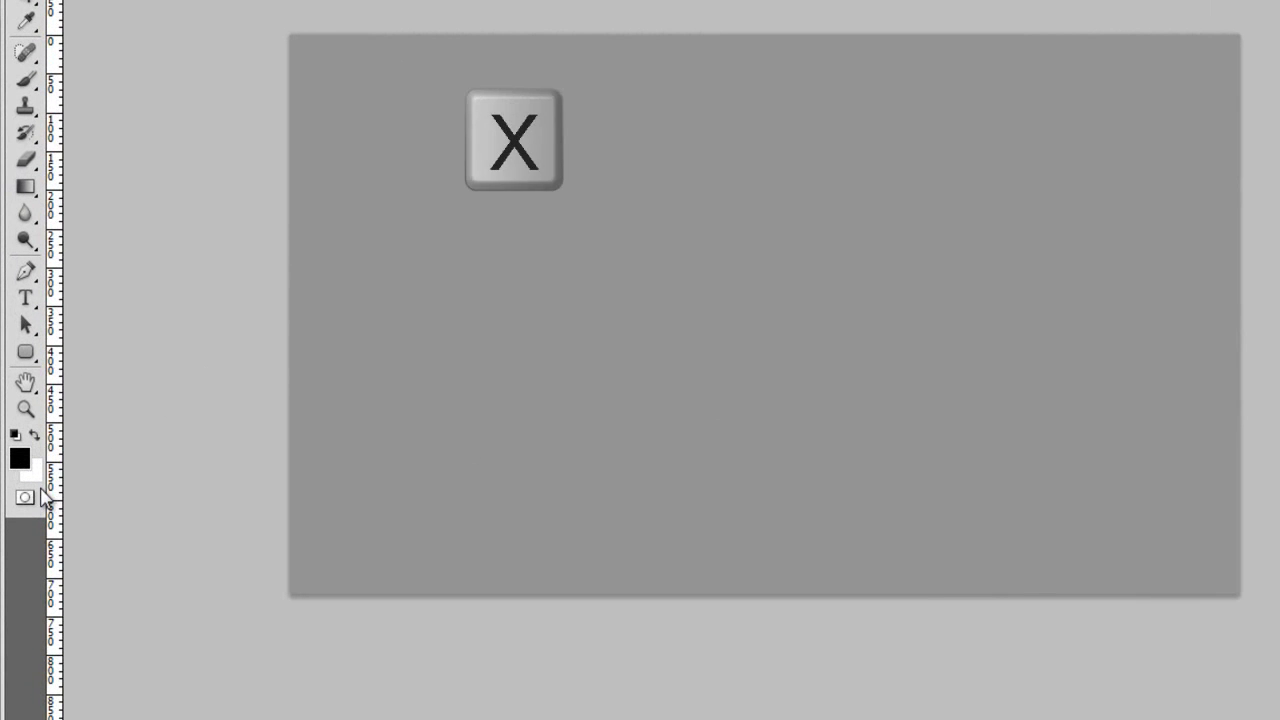
{"action": "key", "text": "x"}
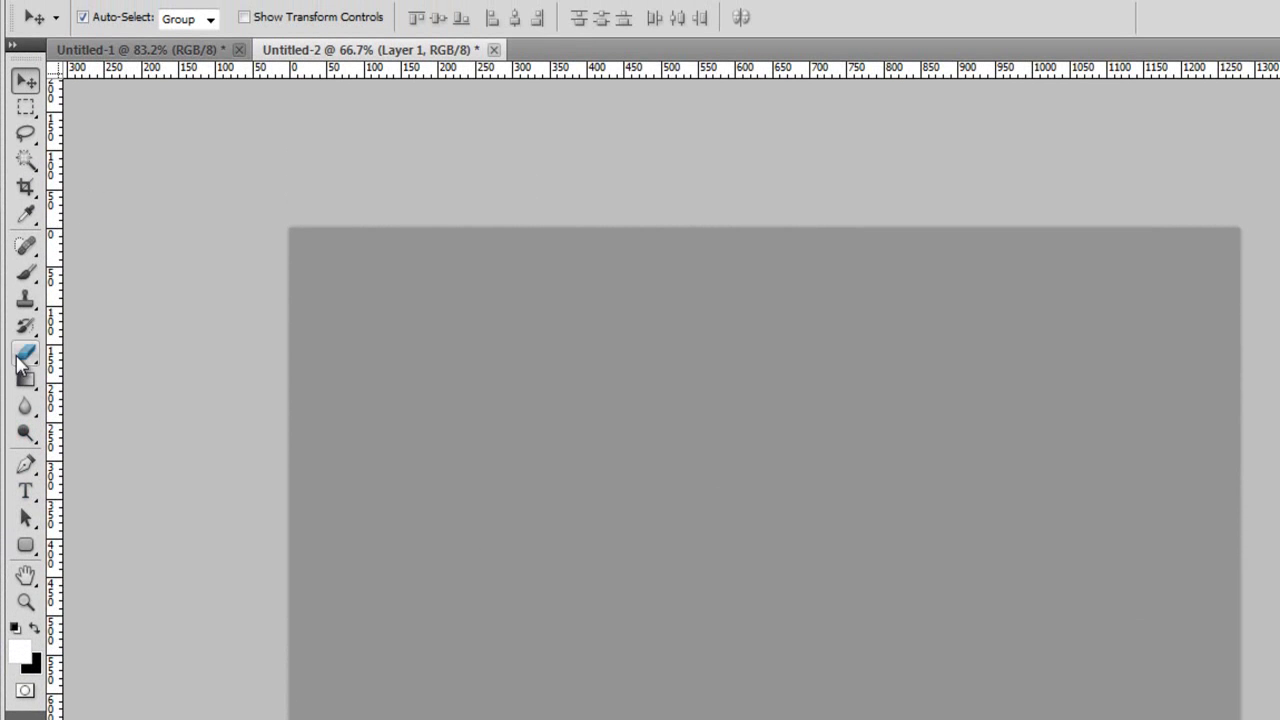
Step: Paint a single white dab at the canvas centre with a soft round 1000 px brush at 0% hardness
{"action": "left_click", "coordinate": [26, 275]}
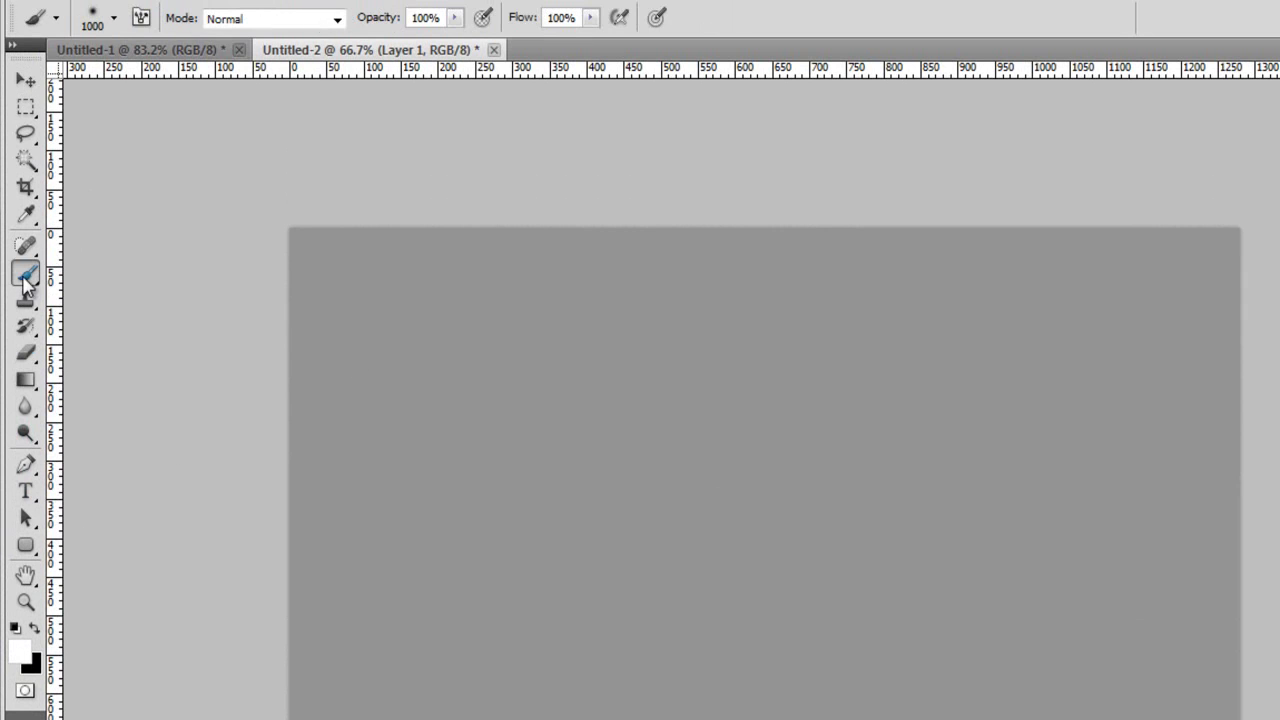
{"action": "left_click", "coordinate": [97, 28]}
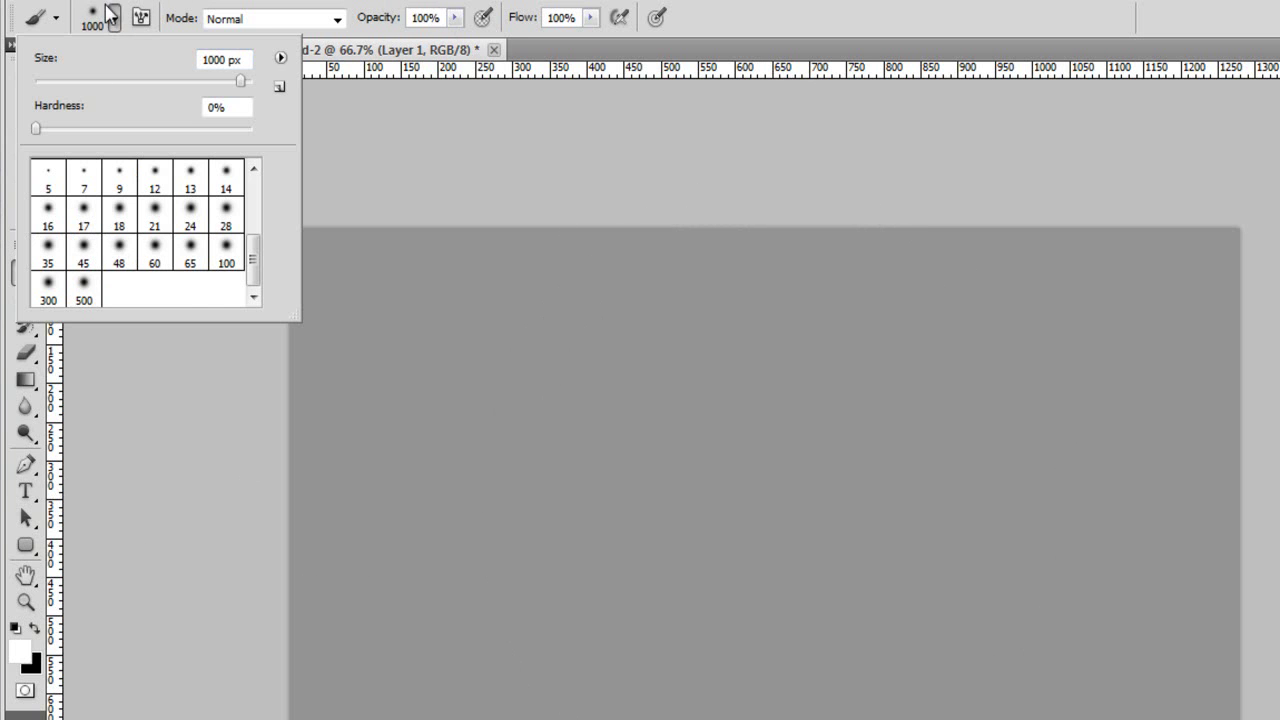
{"action": "left_click", "coordinate": [110, 16]}
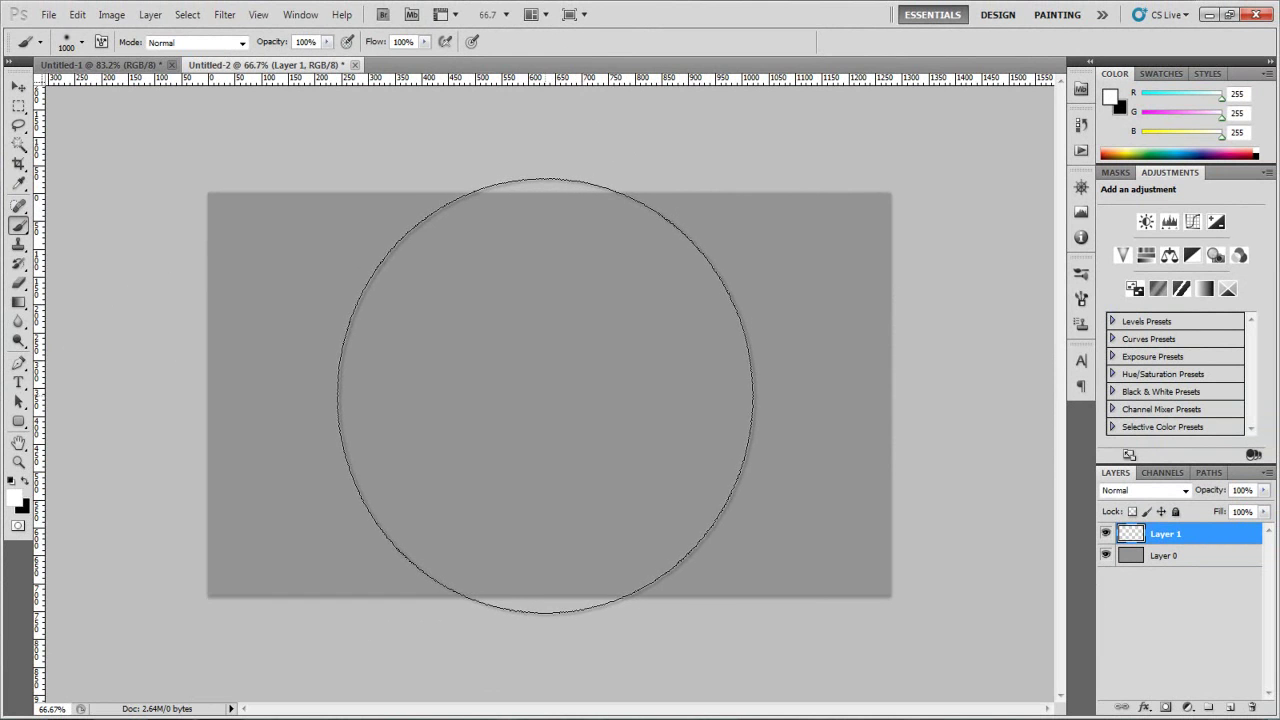
{"action": "left_click", "coordinate": [547, 392]}
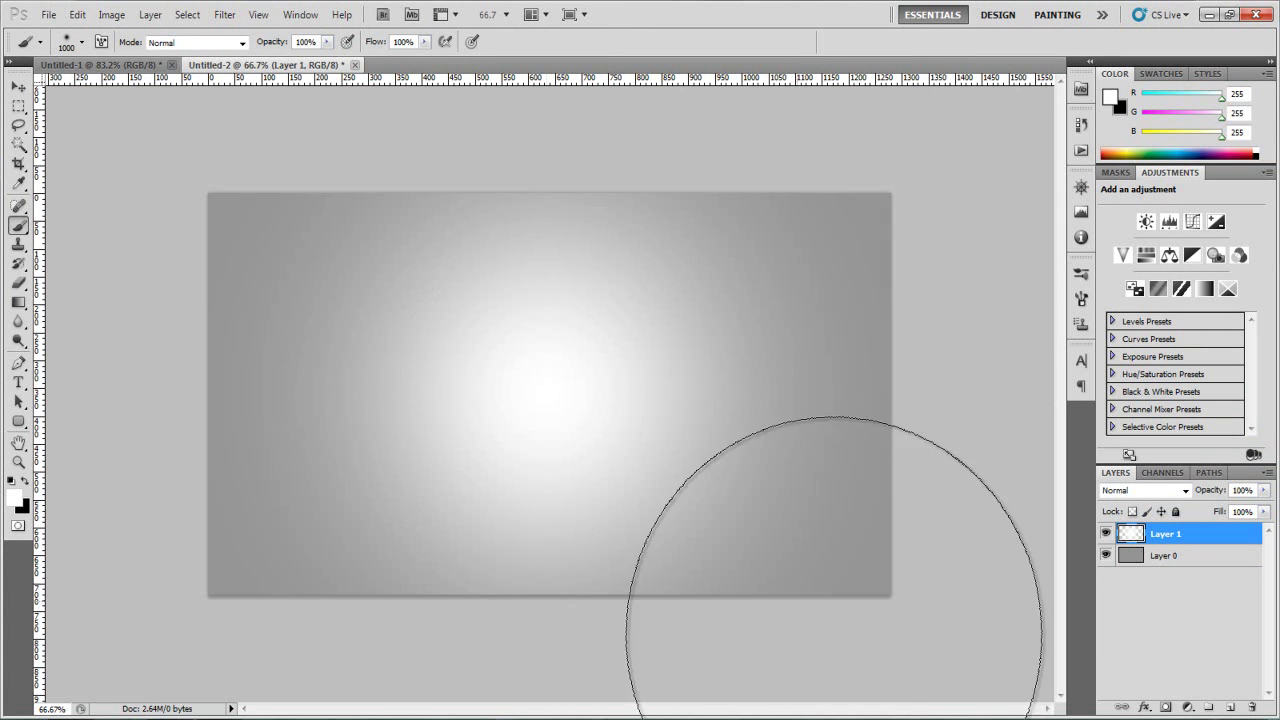
{"action": "left_click", "coordinate": [19, 84]}
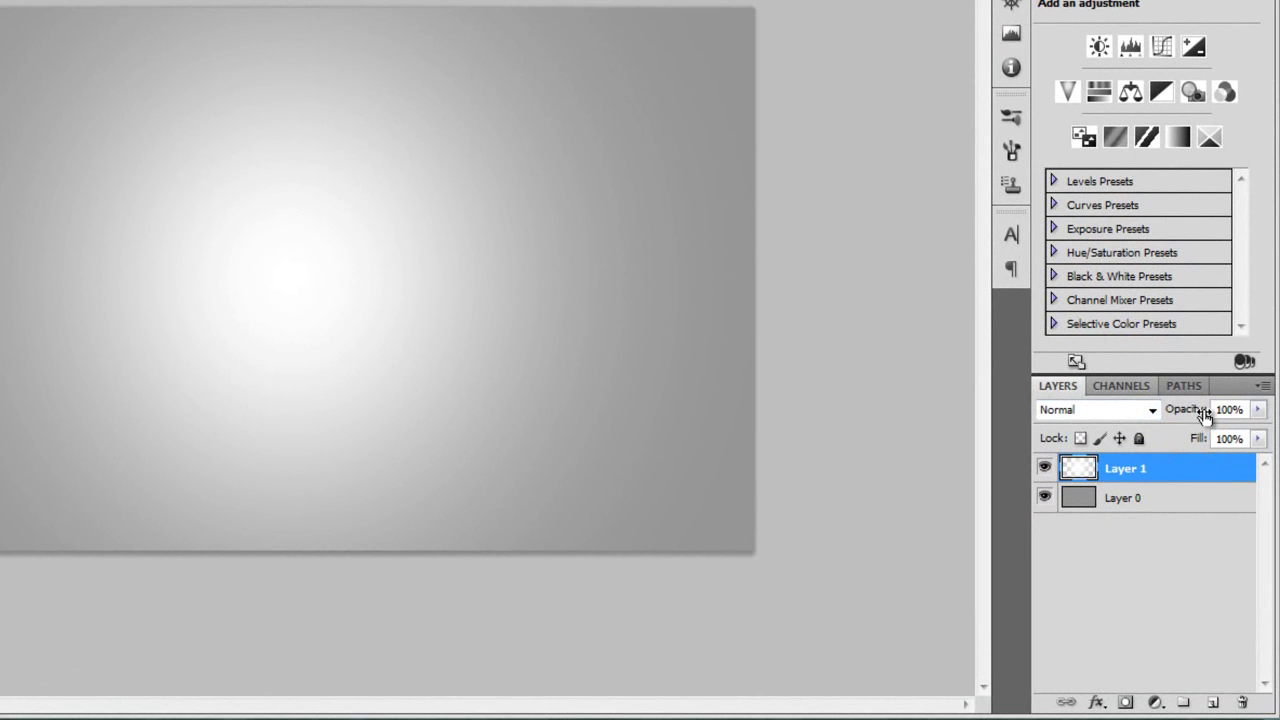
Step: Set the opacity of the white glow layer to 40%
{"action": "left_click", "coordinate": [1232, 409]}
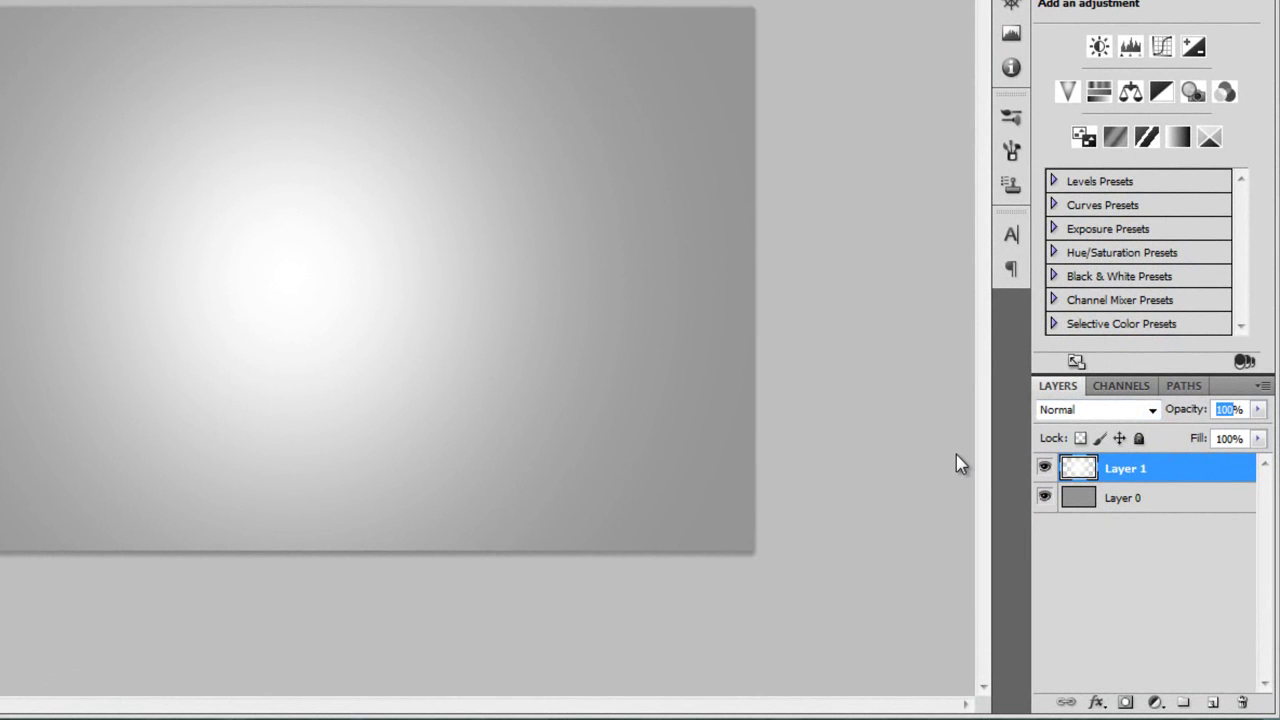
{"action": "type", "text": "40"}
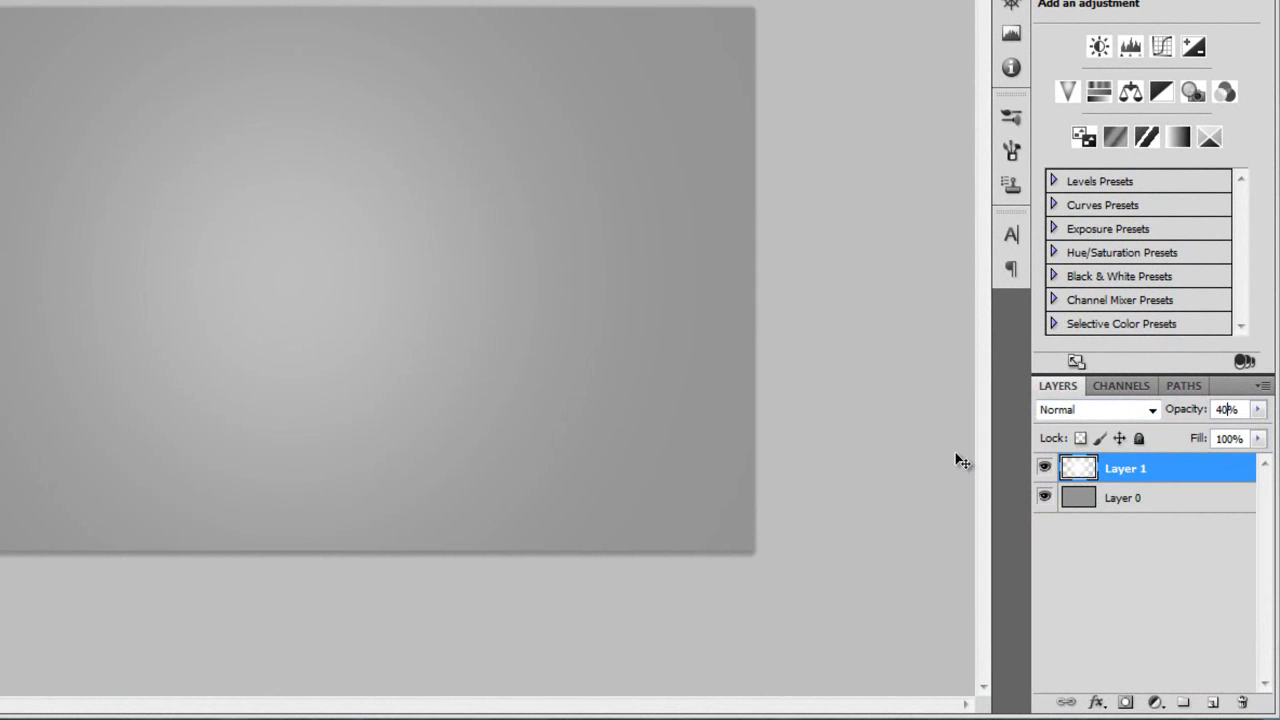
{"action": "left_click", "coordinate": [1195, 598]}
Step: Merge the glow layer and the grey layer into one layer
{"action": "left_click", "coordinate": [1127, 477]}
{"action": "left_click", "coordinate": [1127, 497], "text": "shift"}
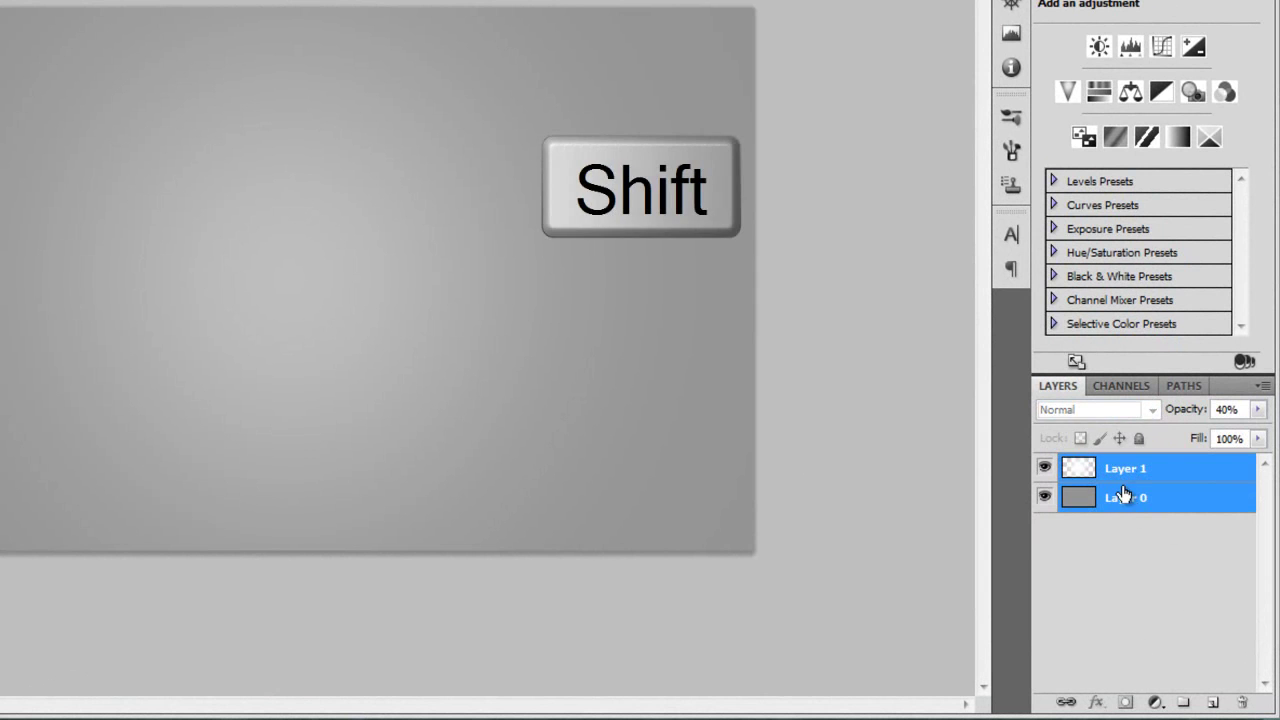
{"action": "right_click", "coordinate": [1128, 462]}
{"action": "left_click", "coordinate": [1120, 401]}
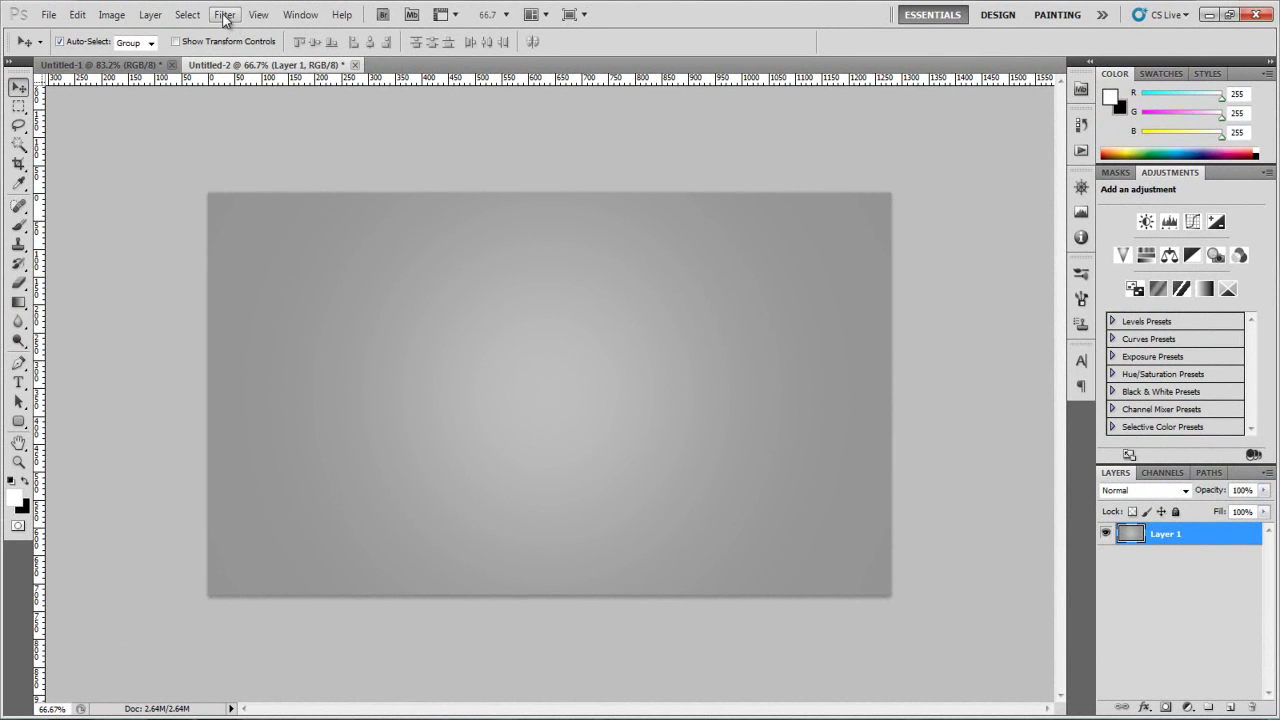
Step: Apply the Add Noise filter to the merged layer with an amount of 1% and Uniform distribution
{"action": "left_click", "coordinate": [224, 15]}
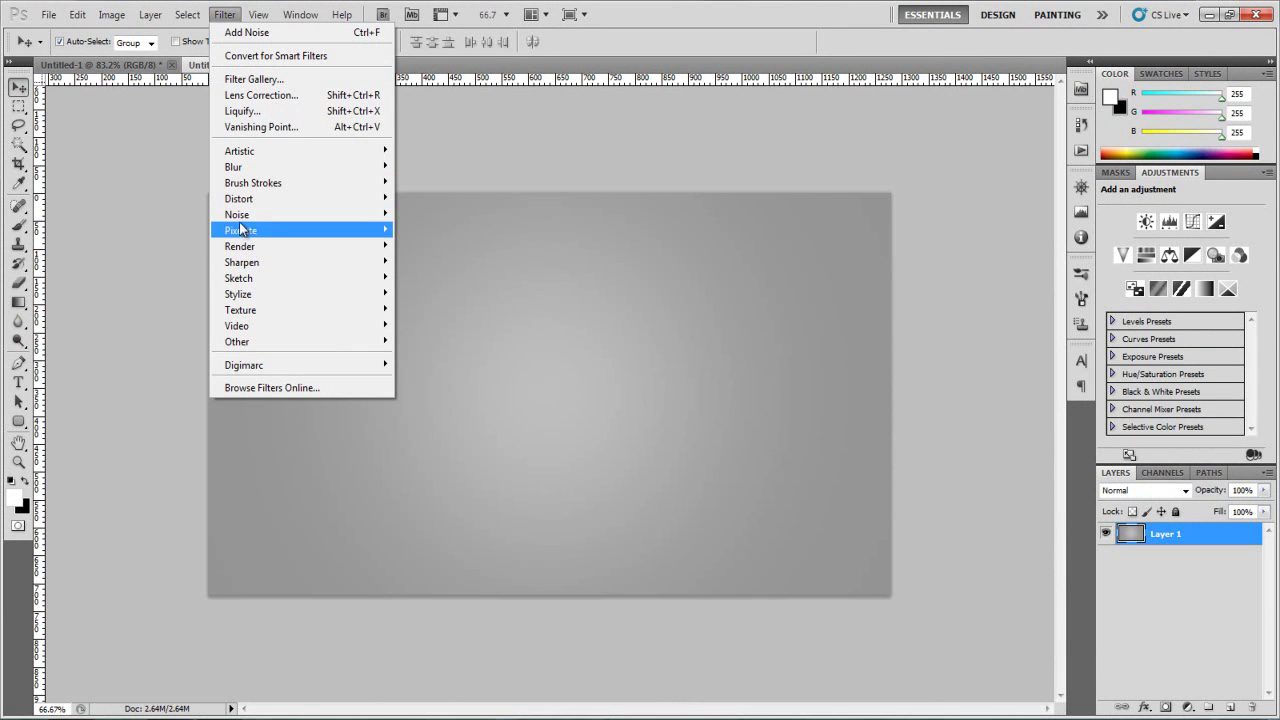
{"action": "mouse_move", "coordinate": [245, 214]}
{"action": "left_click", "coordinate": [430, 214]}
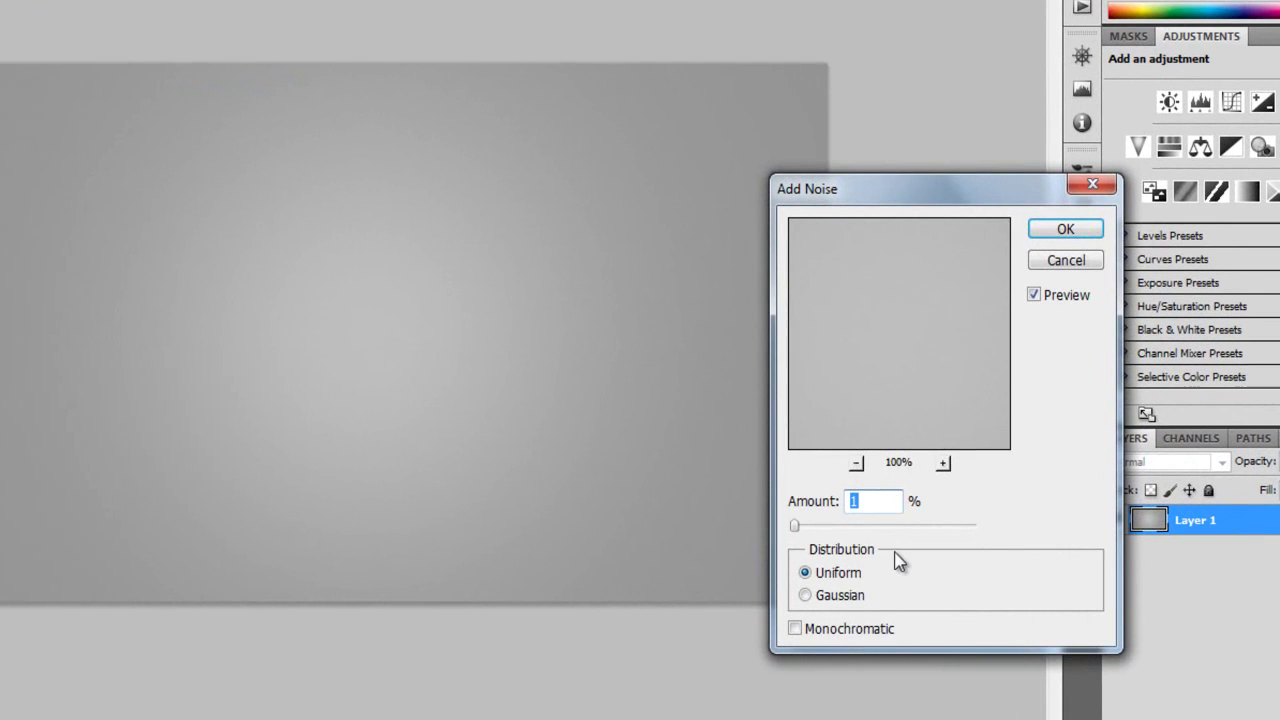
{"action": "left_click", "coordinate": [1066, 229]}
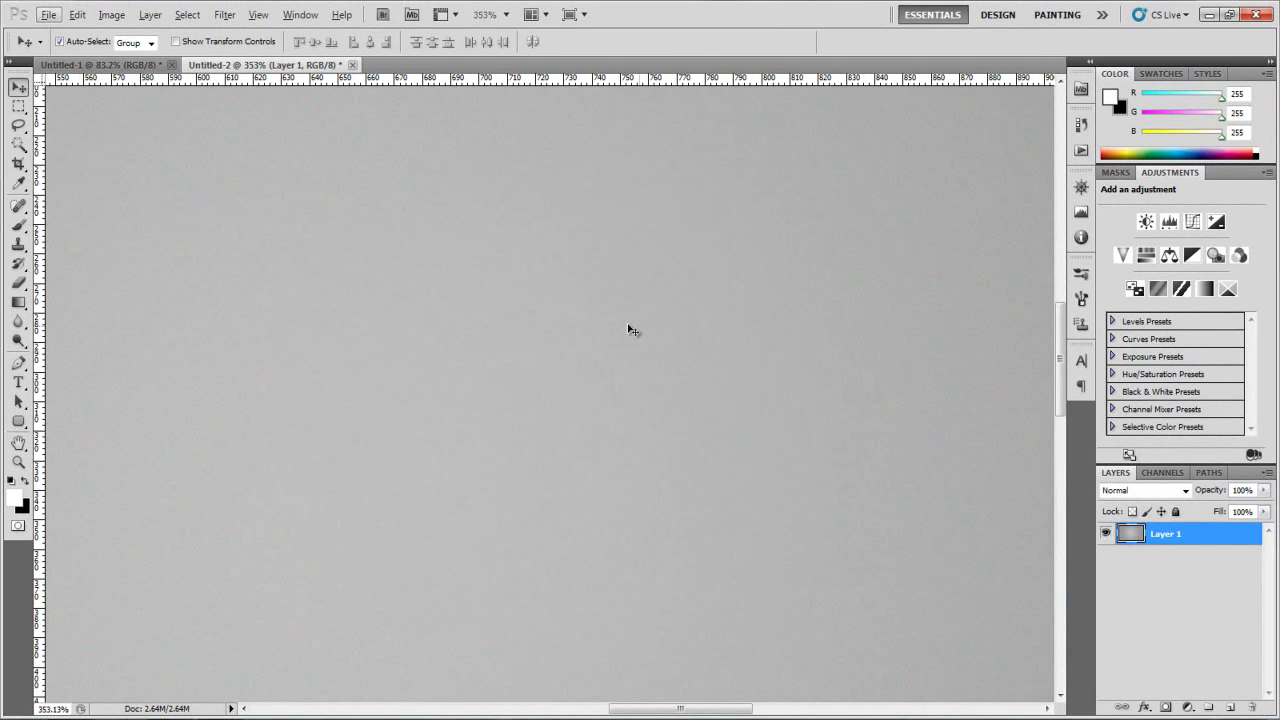
{"action": "key", "text": "ctrl+0"}
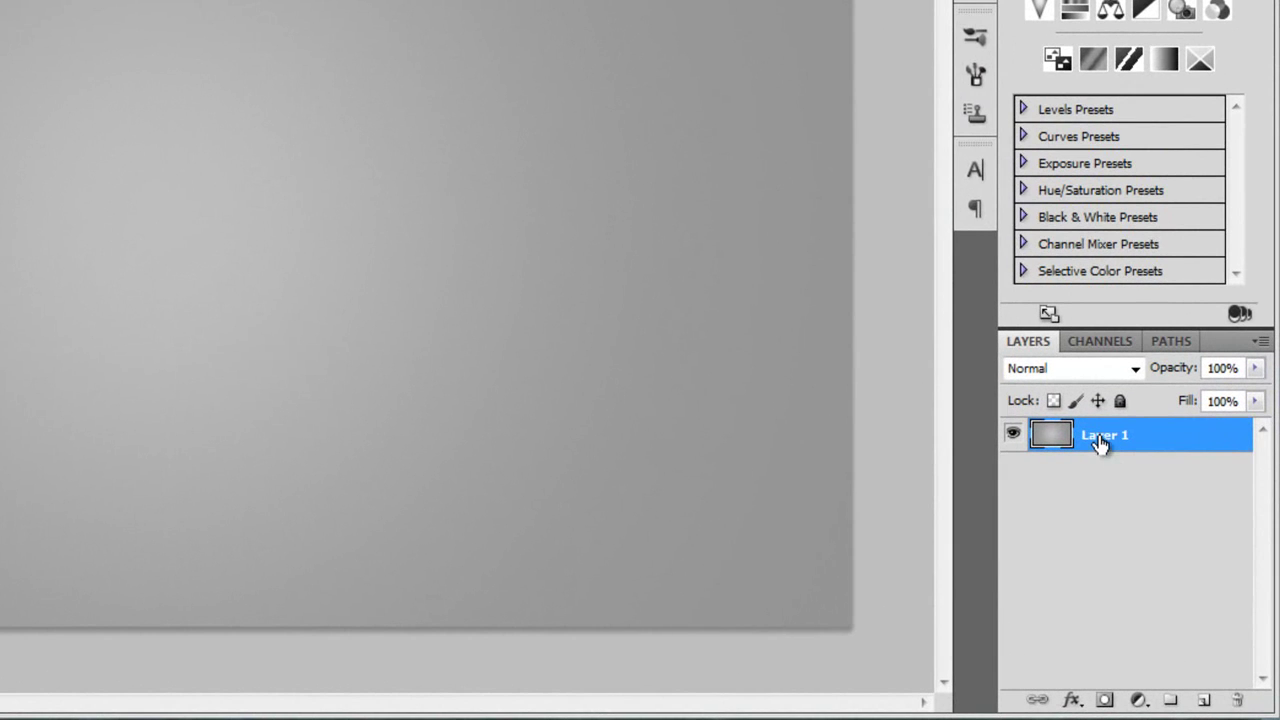
Step: Rename the merged layer to "Background"
{"action": "double_click", "coordinate": [1167, 533]}
{"action": "type", "text": "Background"}
{"action": "key", "text": "Return"}
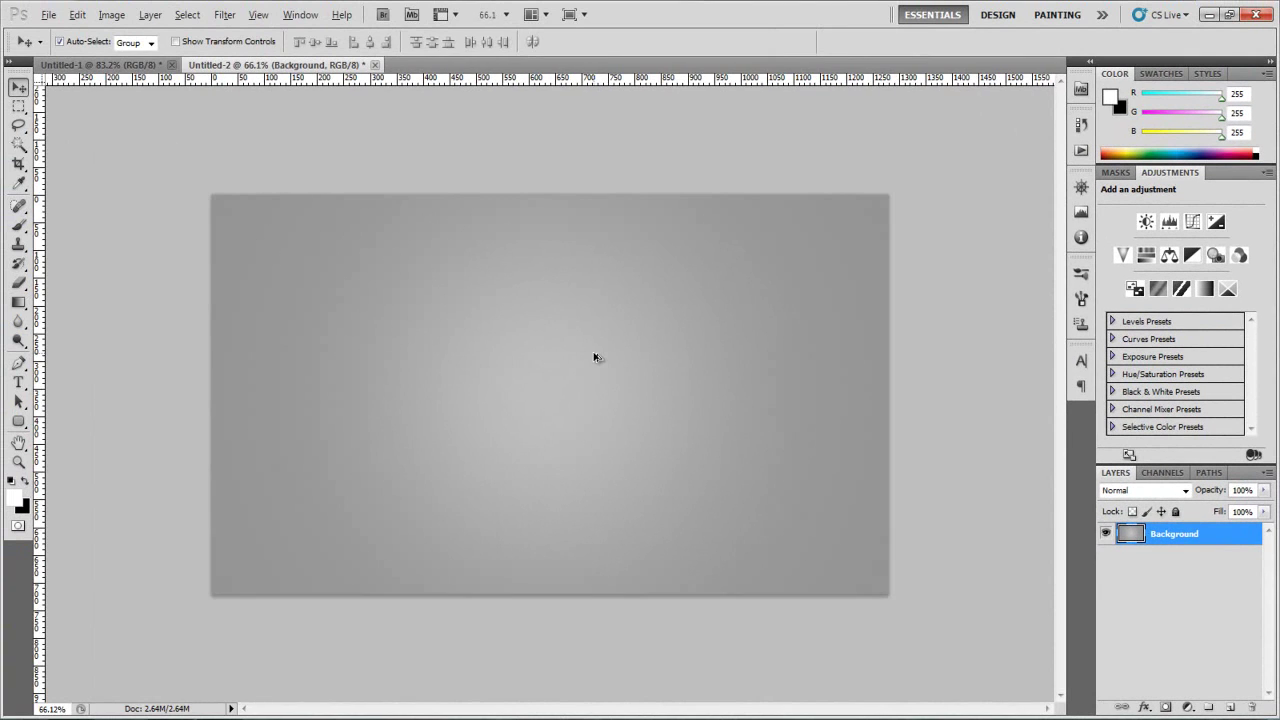
Step: Draw a white rounded rectangle about 485 px wide and 145 px high near the canvas centre with a 10 px corner radius
{"action": "scroll", "coordinate": [554, 332], "scroll_direction": "up", "scroll_amount": 1, "text": "alt"}
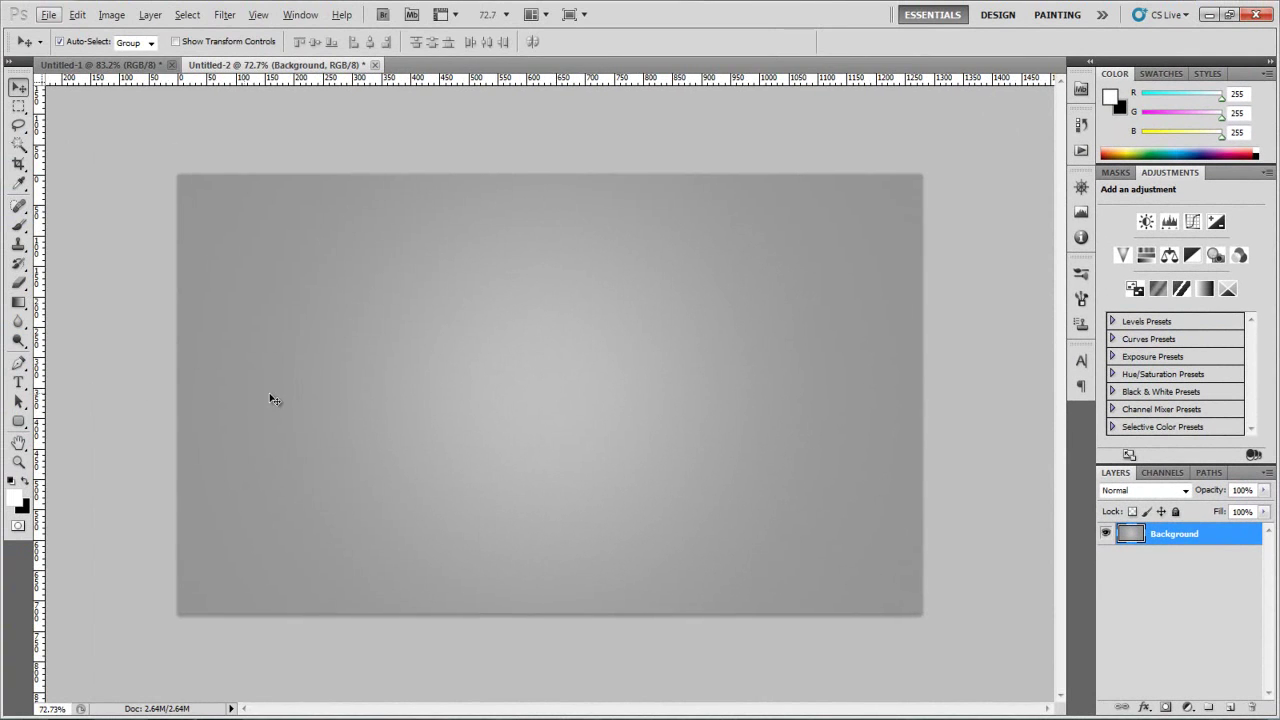
{"action": "key", "text": "u"}
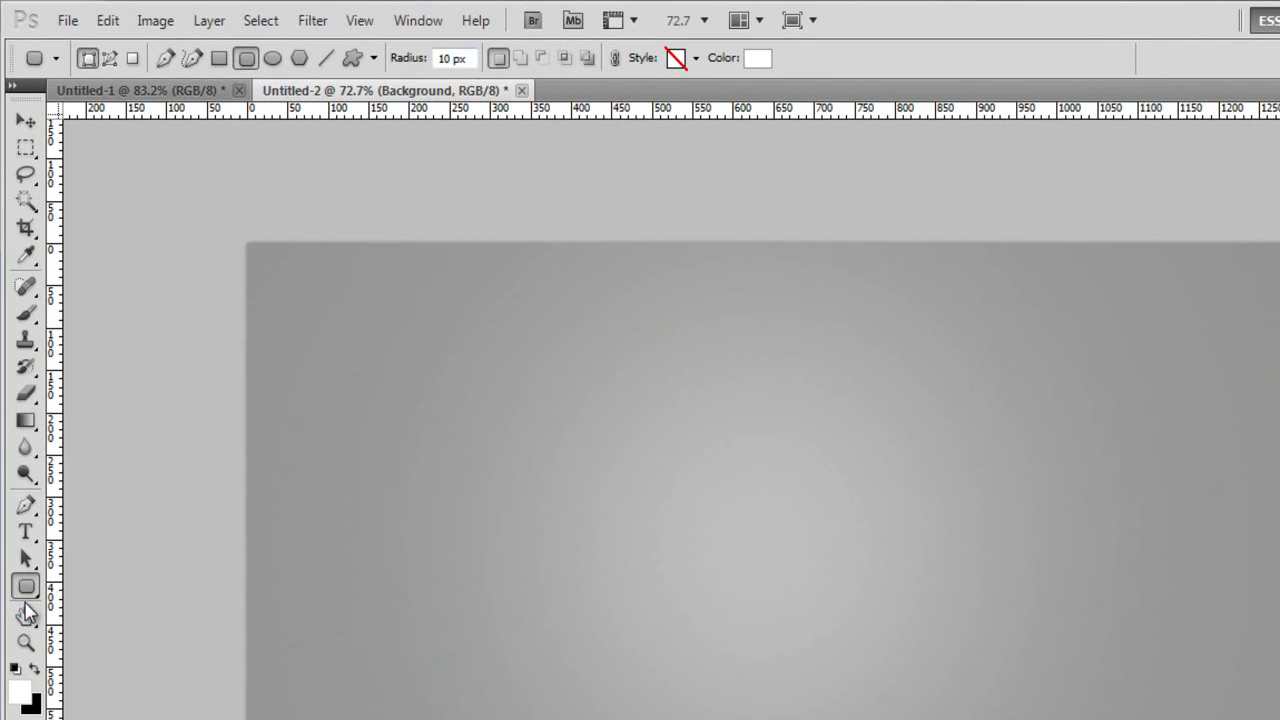
{"action": "left_click", "coordinate": [453, 58]}
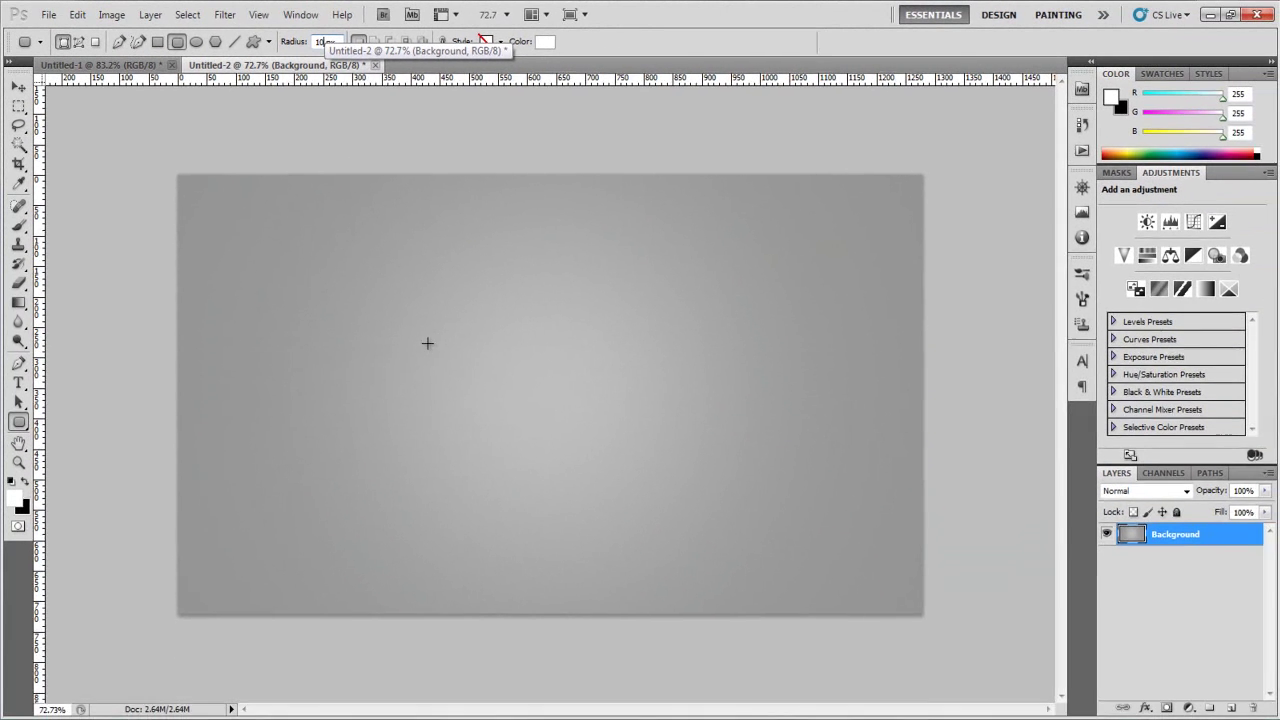
{"action": "left_click_drag", "start_coordinate": [530, 428], "coordinate": [866, 533]}
{"action": "mouse_move", "coordinate": [695, 428]}
{"action": "left_mouse_down"}
{"action": "mouse_move", "coordinate": [724, 436]}
{"action": "mouse_move", "coordinate": [710, 426]}
{"action": "left_mouse_up"}
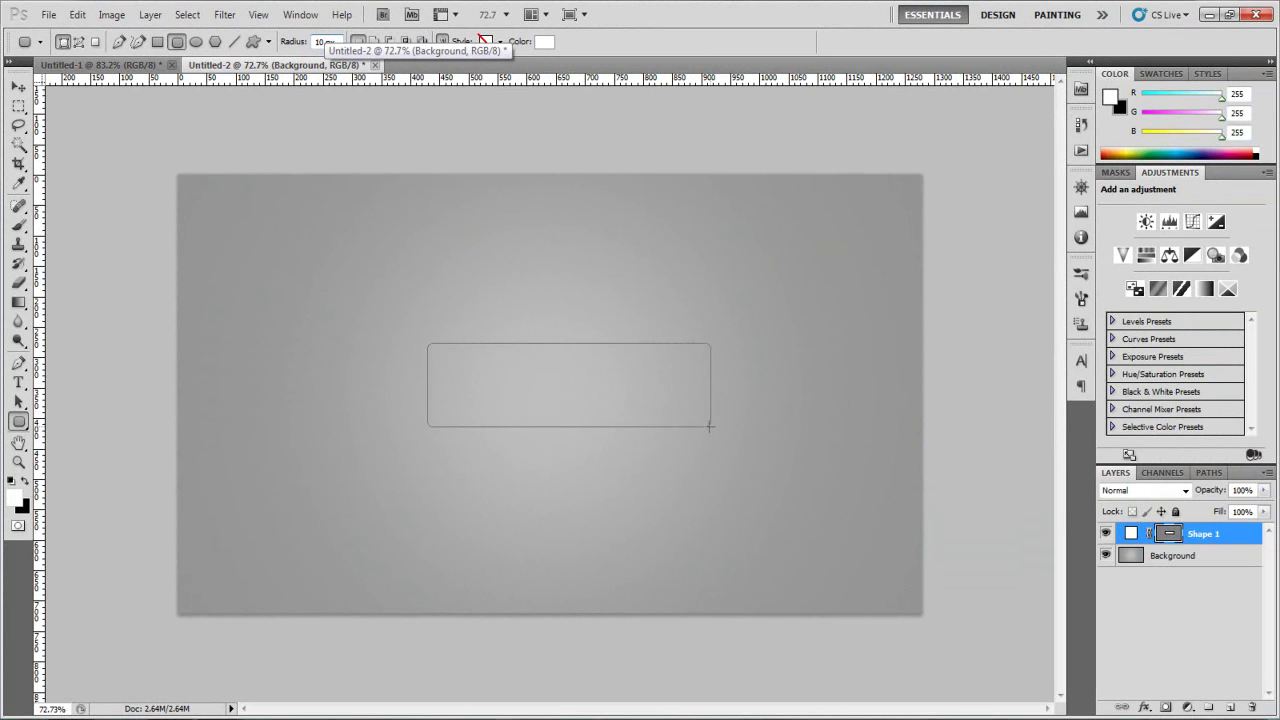
Step: Centre the white rectangle horizontally and vertically on the canvas by aligning it to a selection loaded from the Background layer
{"action": "left_click", "coordinate": [18, 87]}
{"action": "left_click_drag", "start_coordinate": [549, 423], "coordinate": [535, 423]}
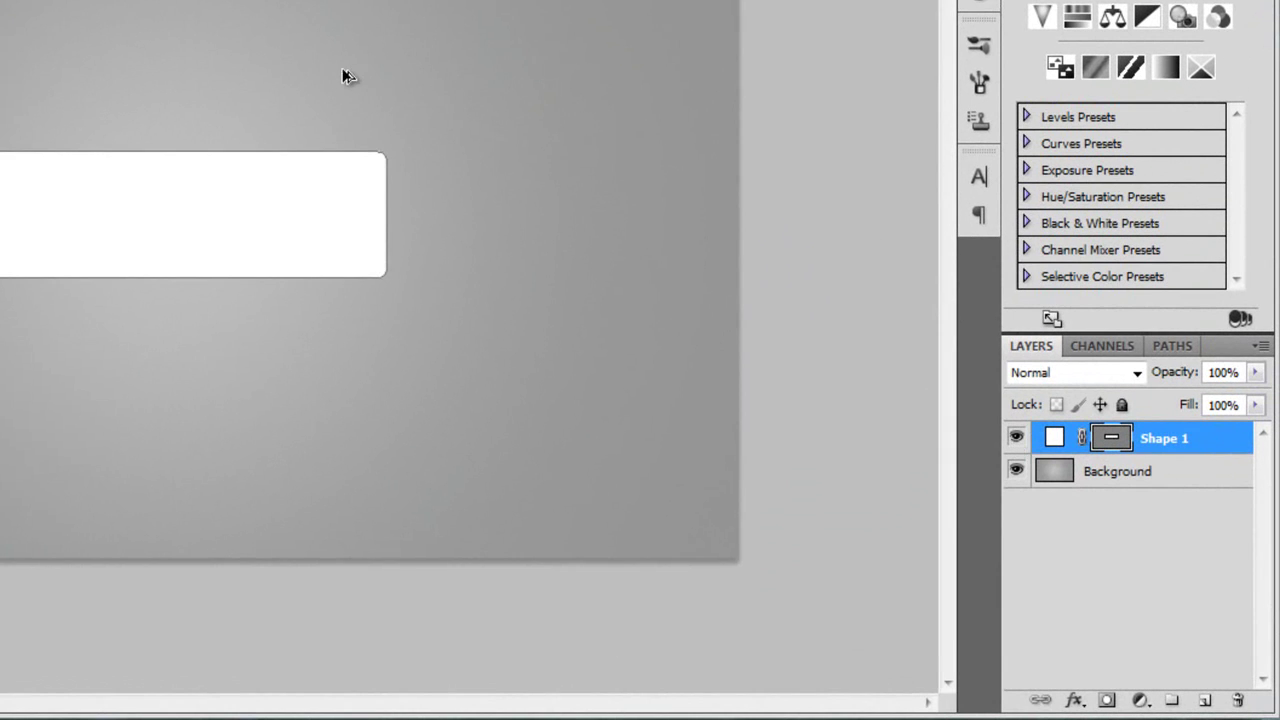
{"action": "key", "text": "ctrl+plus"}
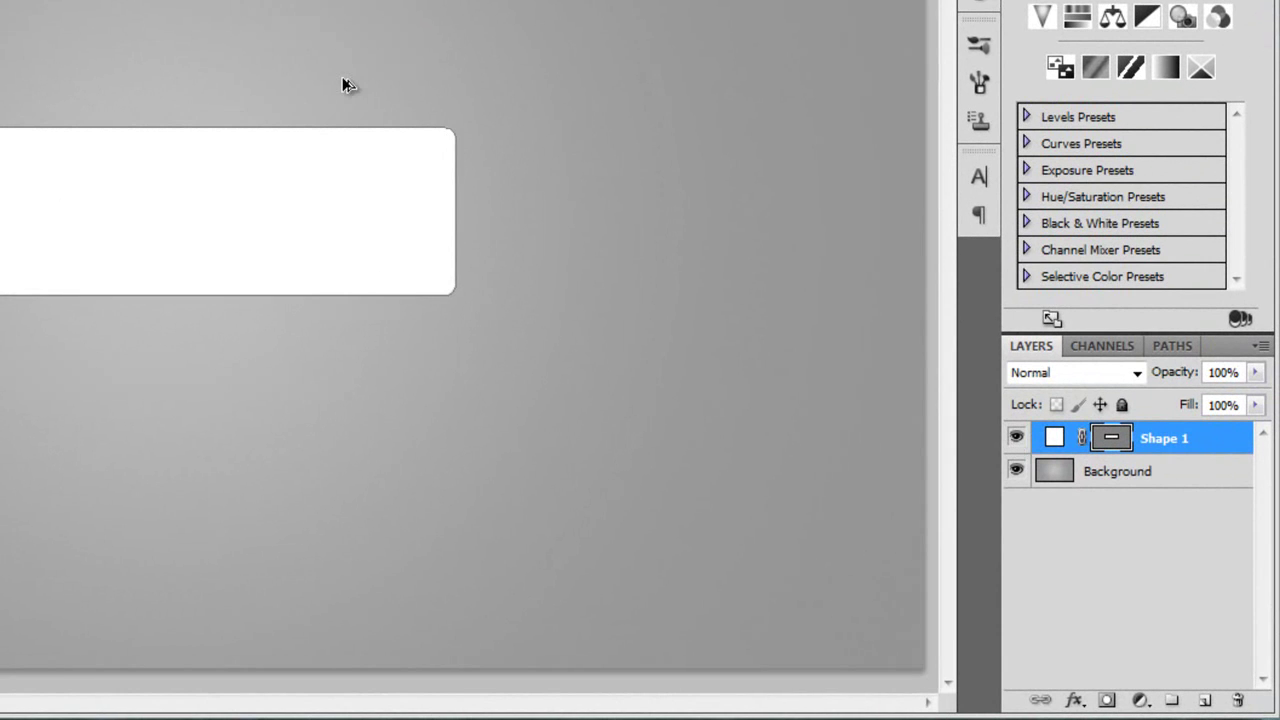
{"action": "left_click", "coordinate": [1147, 533]}
{"action": "left_click", "coordinate": [1165, 449]}
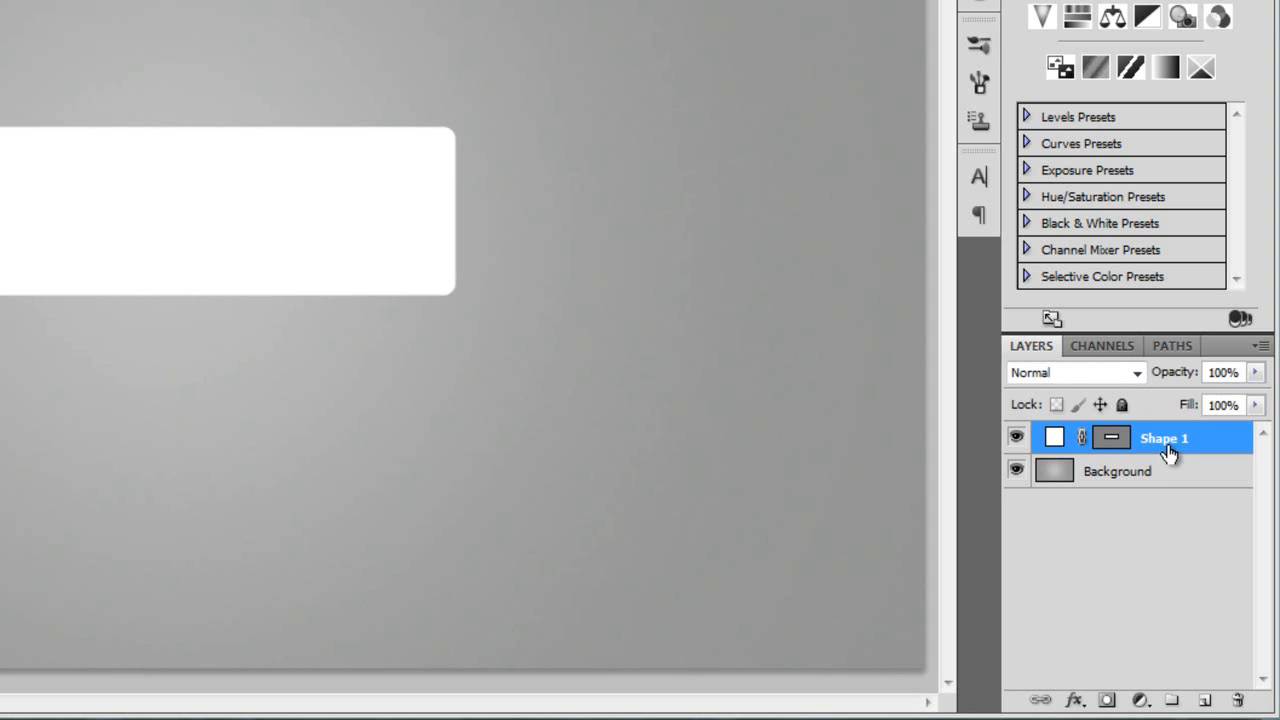
{"action": "left_click", "coordinate": [1053, 471], "text": "ctrl"}
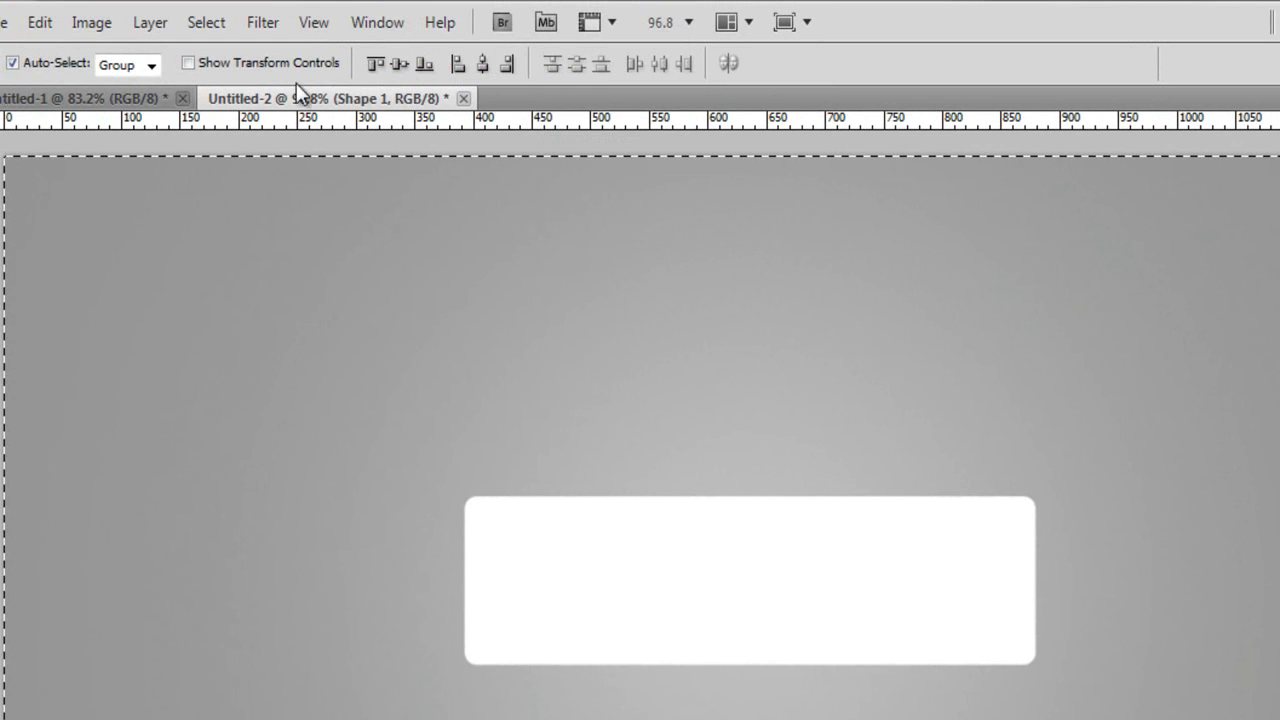
{"action": "left_click", "coordinate": [400, 66]}
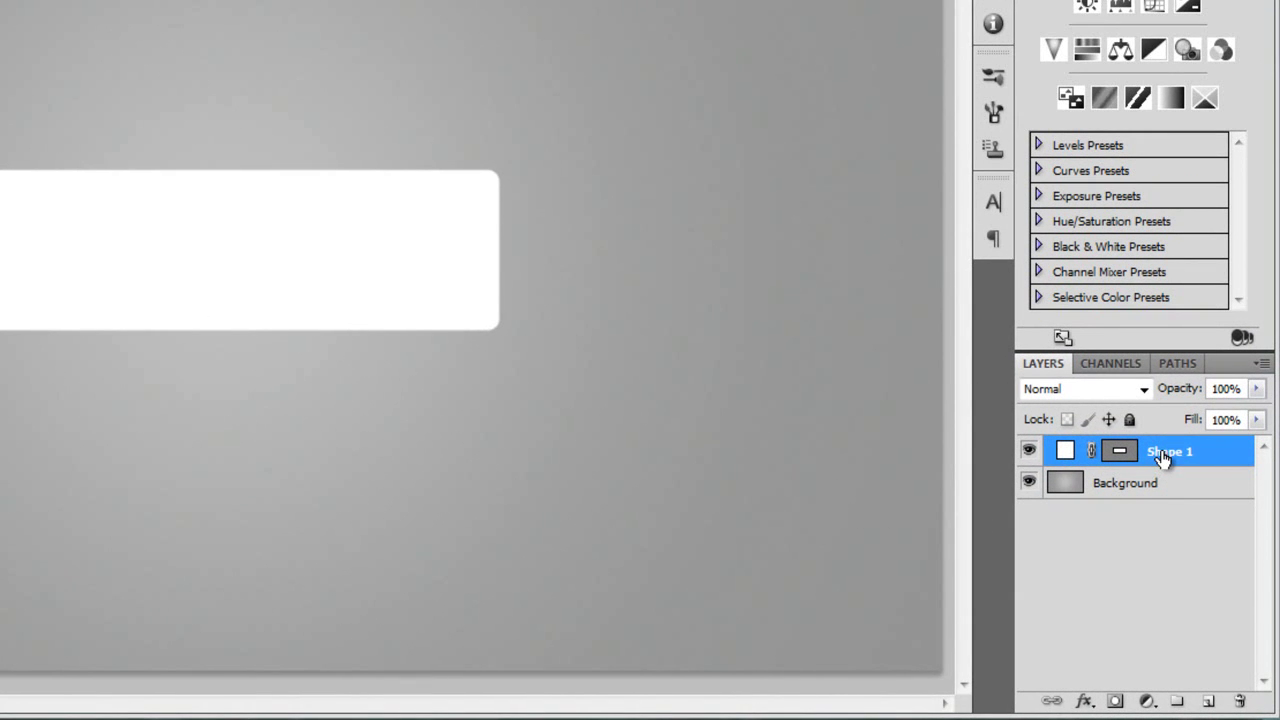
Step: Rename the rounded rectangle's shape layer to "Button"
{"action": "double_click", "coordinate": [1163, 455]}
{"action": "type", "text": "Button"}
{"action": "key", "text": "Return"}
Step: Add a linear black-to-white Gradient Overlay to the Button layer with an opacity of 10%
{"action": "left_click", "coordinate": [1085, 701]}
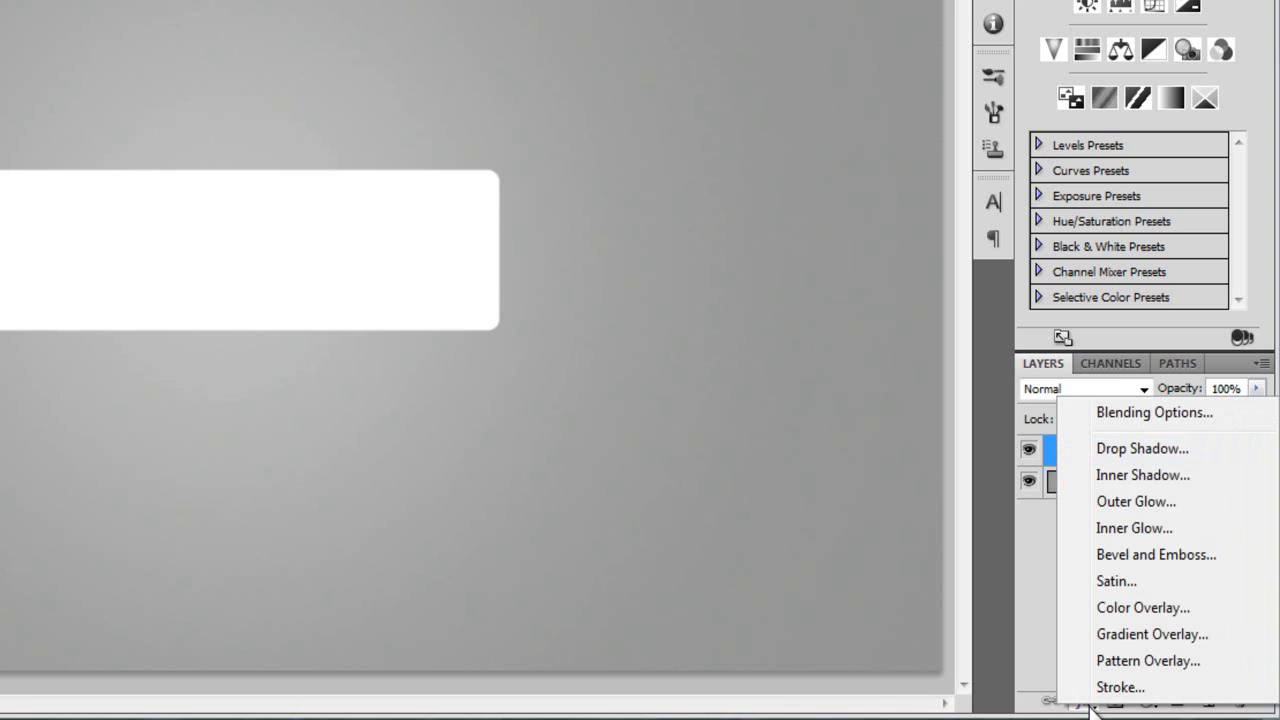
{"action": "left_click", "coordinate": [1150, 633]}
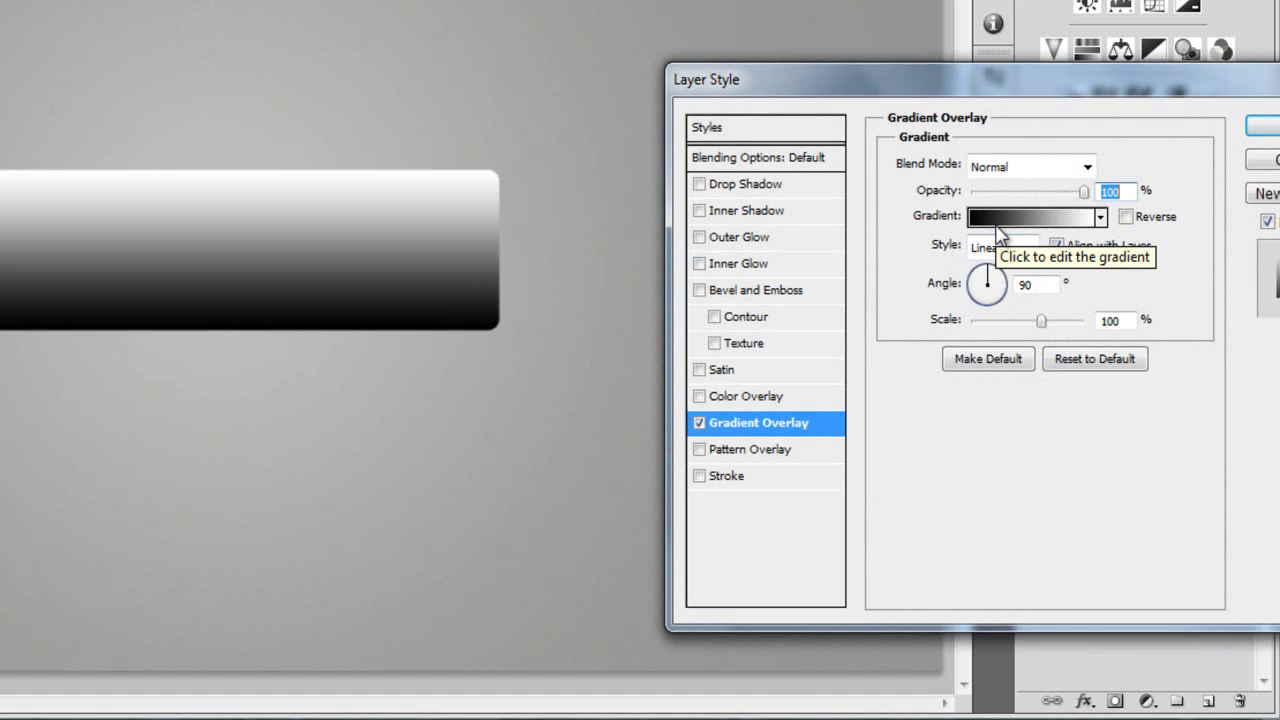
{"action": "type", "text": "10"}
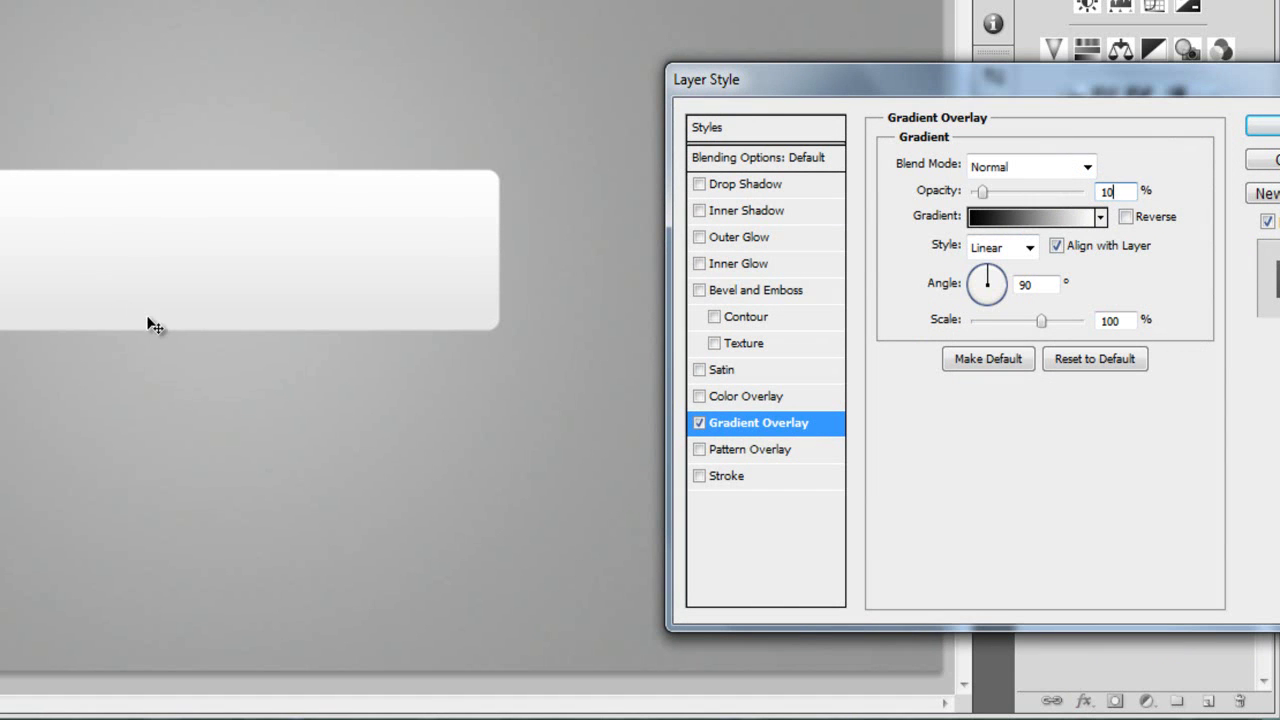
Step: Add a Stroke effect to the button with a size of 6 px and its position set to Inside
{"action": "left_click", "coordinate": [736, 479]}
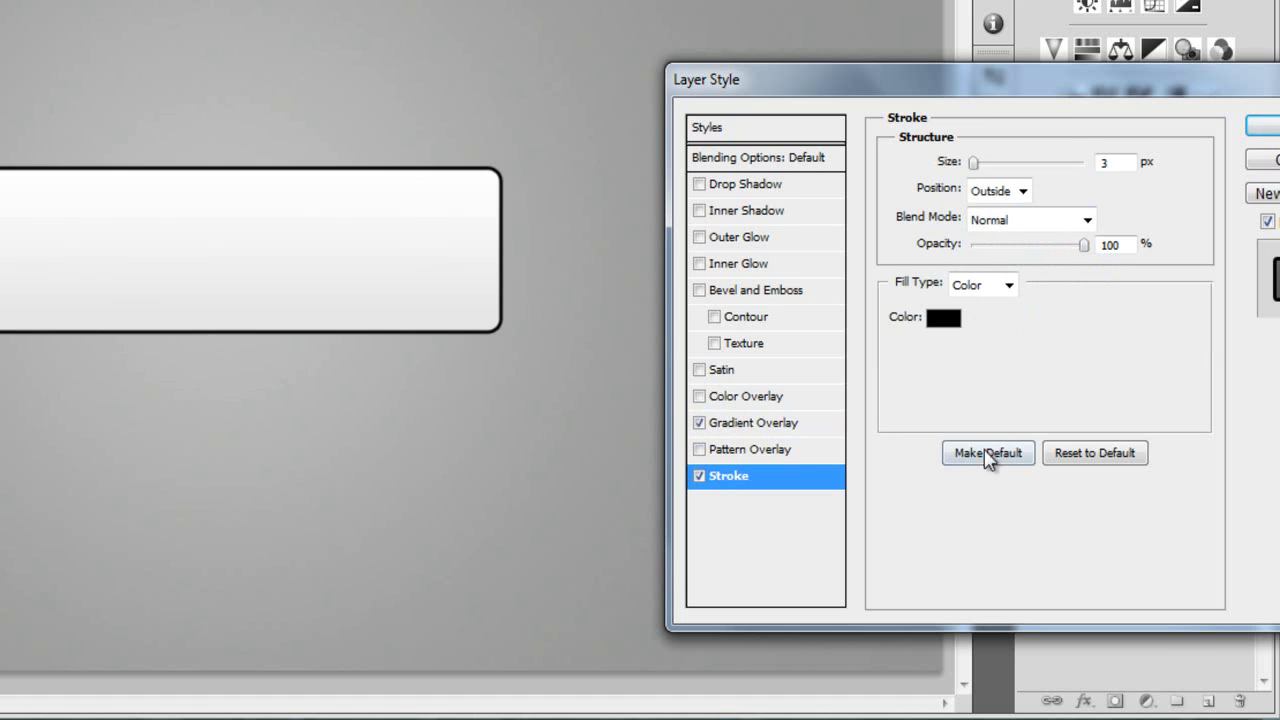
{"action": "key", "text": "Up"}
{"action": "key", "text": "Up"}
{"action": "left_click_drag", "start_coordinate": [974, 163], "coordinate": [978, 163]}
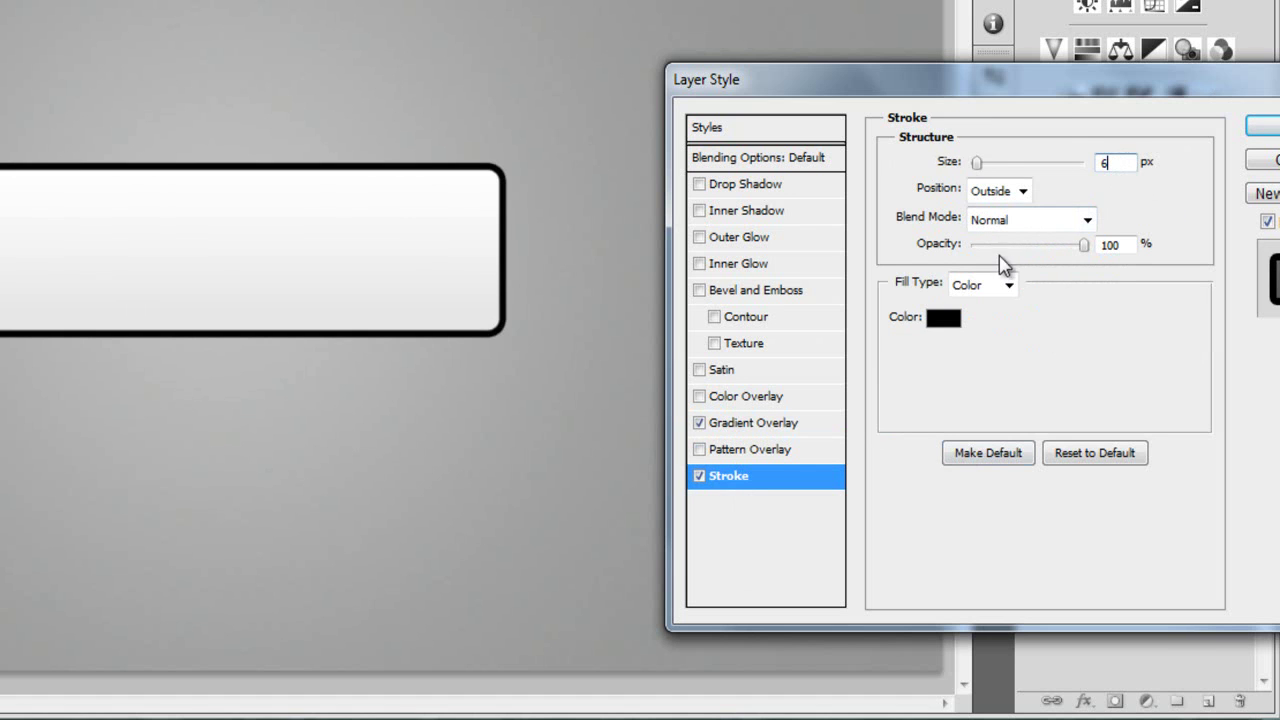
{"action": "left_click", "coordinate": [1016, 191]}
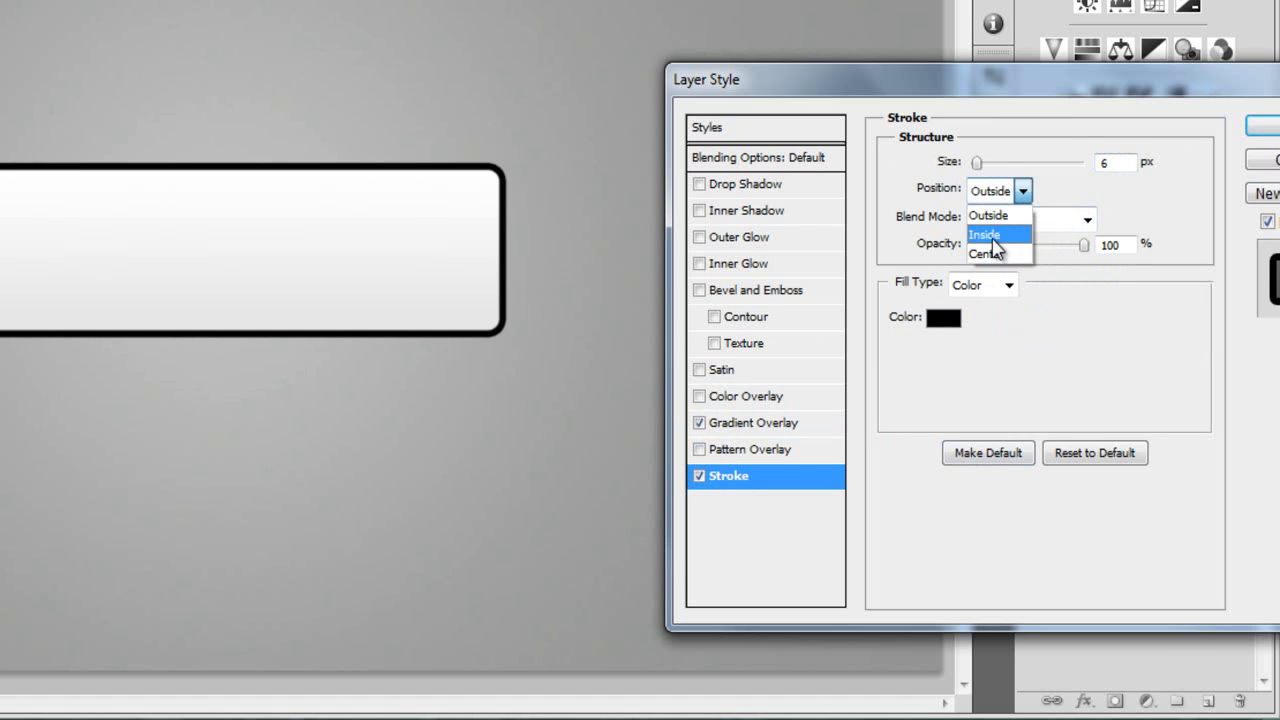
{"action": "left_click", "coordinate": [990, 235]}
Step: Change the stroke's fill type to Gradient and set its angle to 90°
{"action": "left_click", "coordinate": [1003, 287]}
{"action": "left_click", "coordinate": [995, 326]}
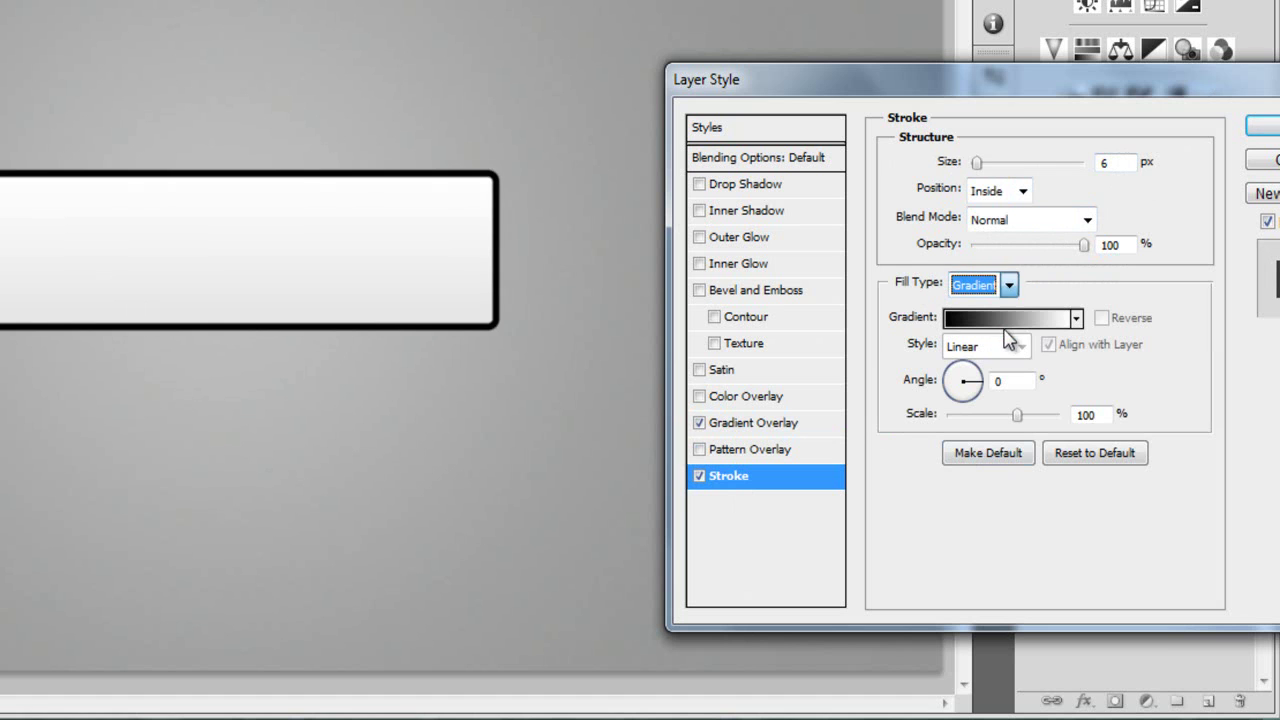
{"action": "left_click", "coordinate": [997, 381]}
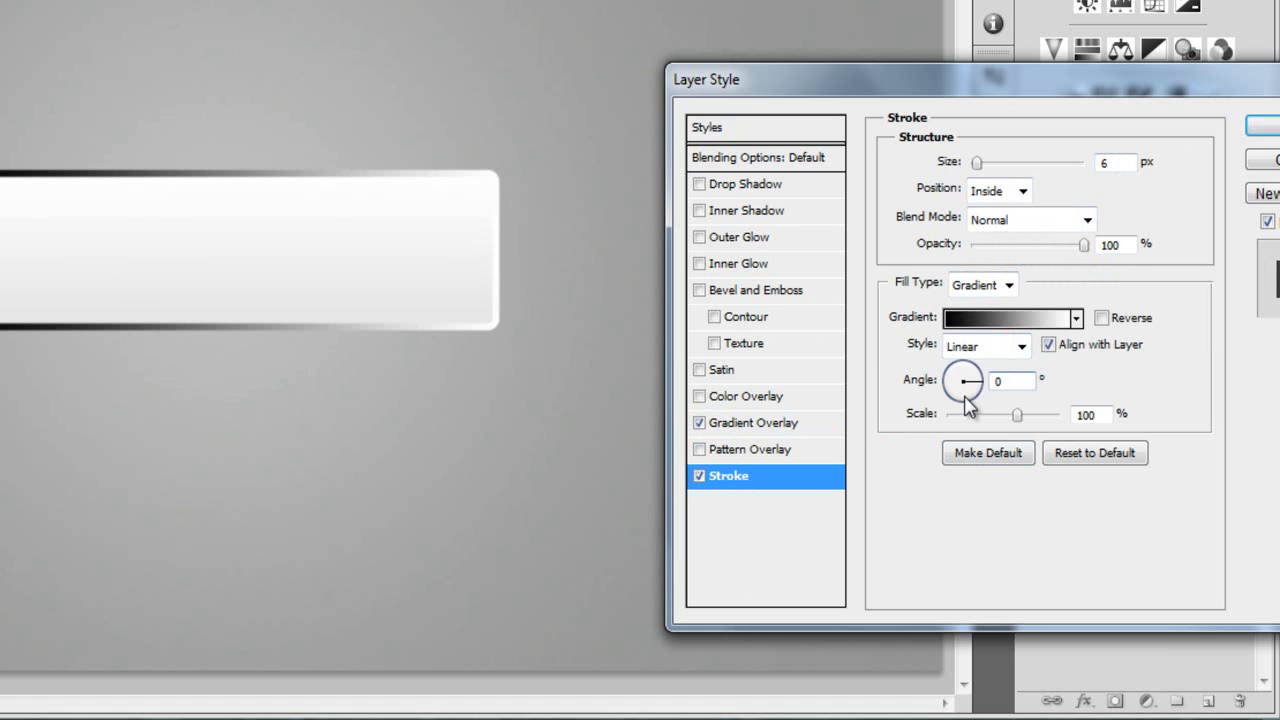
{"action": "type", "text": "90"}
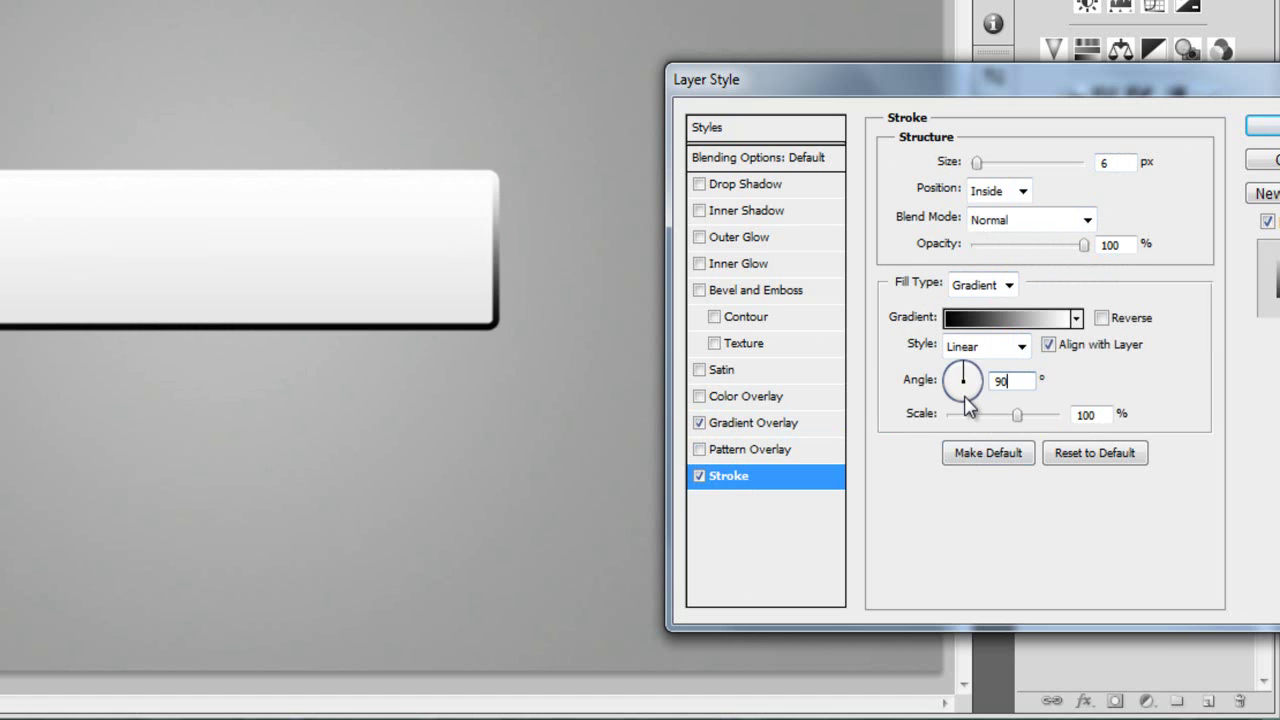
Step: Base the stroke's gradient on the Black, White preset and recolour its black stop to #e7e7e7
{"action": "left_click", "coordinate": [990, 322]}
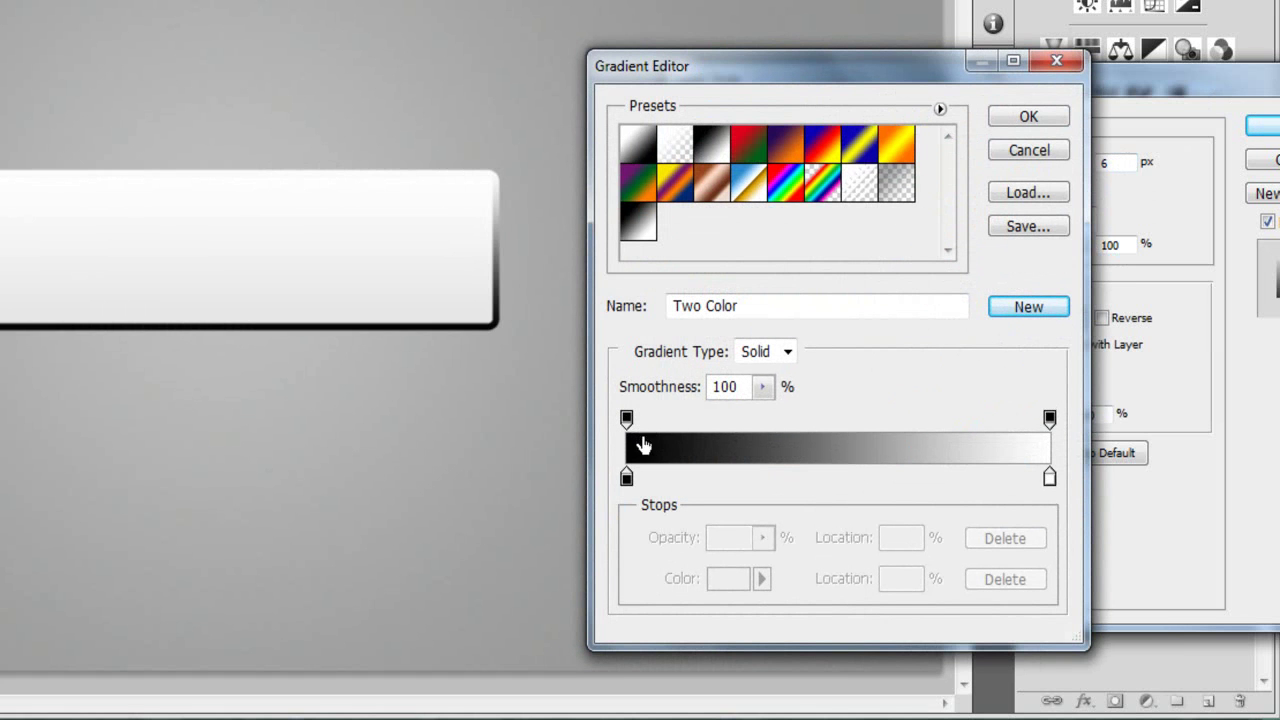
{"action": "left_click", "coordinate": [717, 155]}
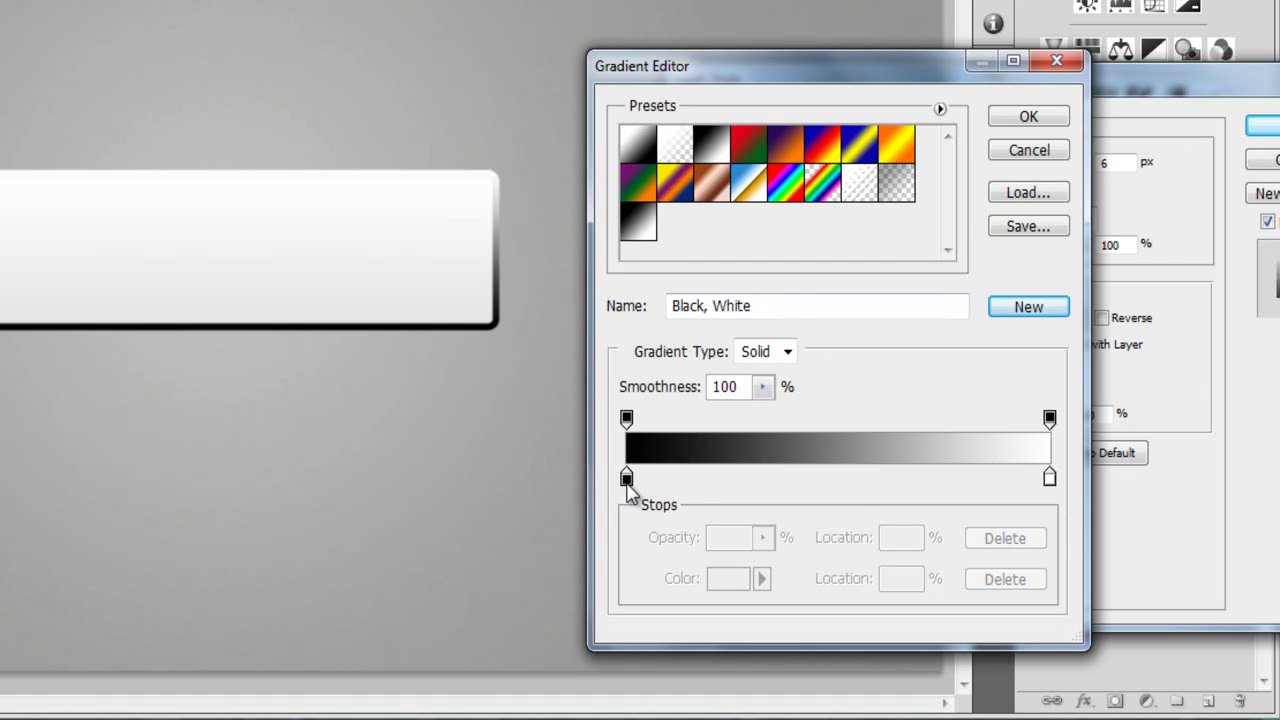
{"action": "double_click", "coordinate": [626, 479]}
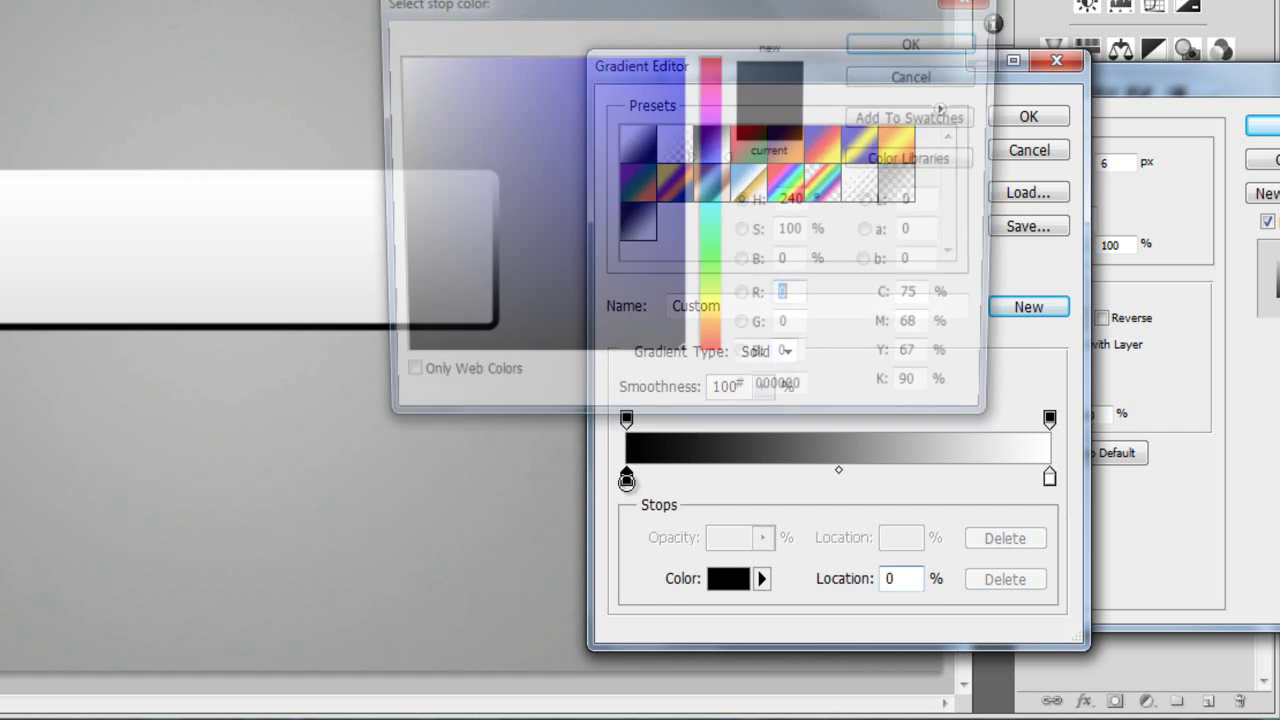
{"action": "left_click", "coordinate": [813, 400]}
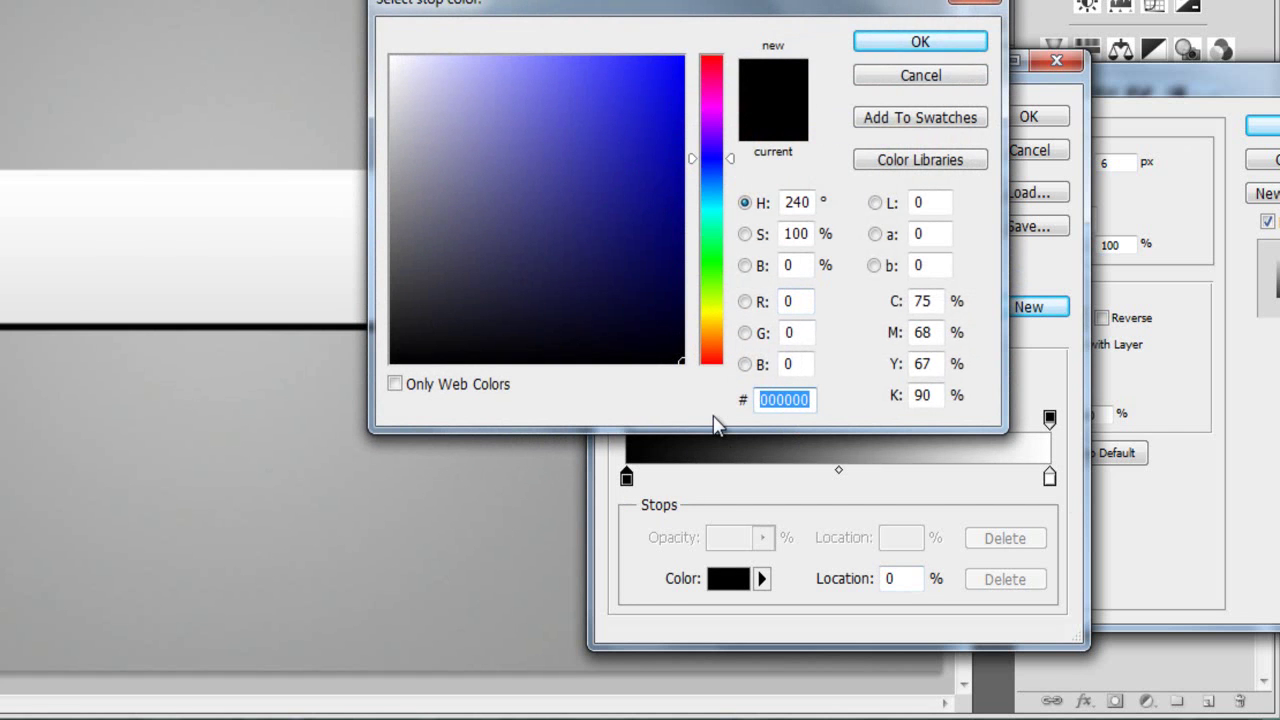
{"action": "type", "text": "e7e7e7"}
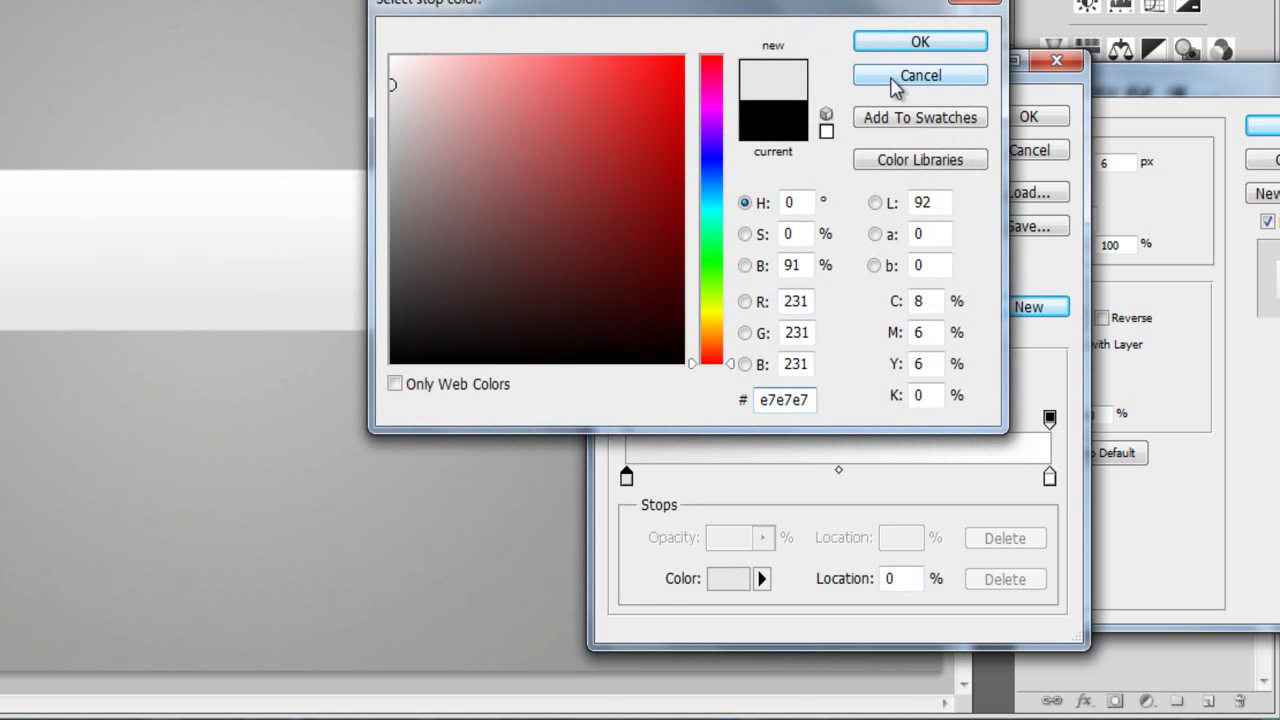
{"action": "left_click", "coordinate": [950, 45]}
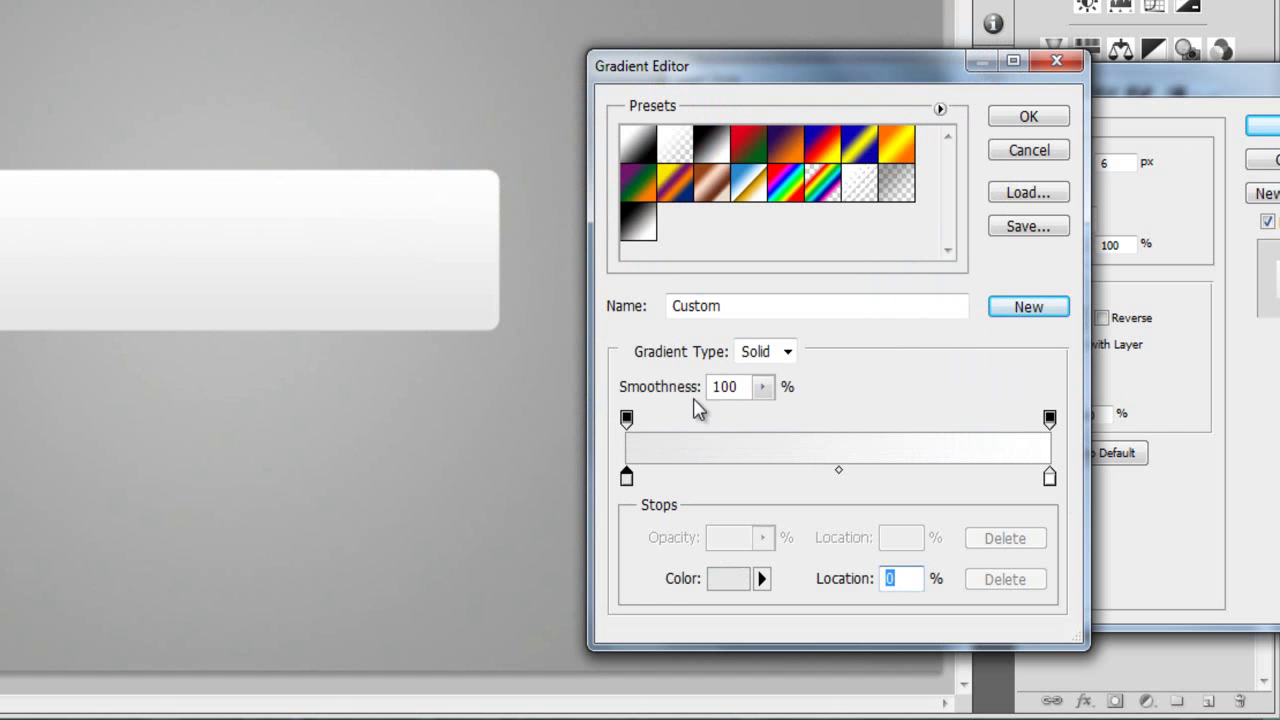
{"action": "left_click", "coordinate": [1050, 118]}
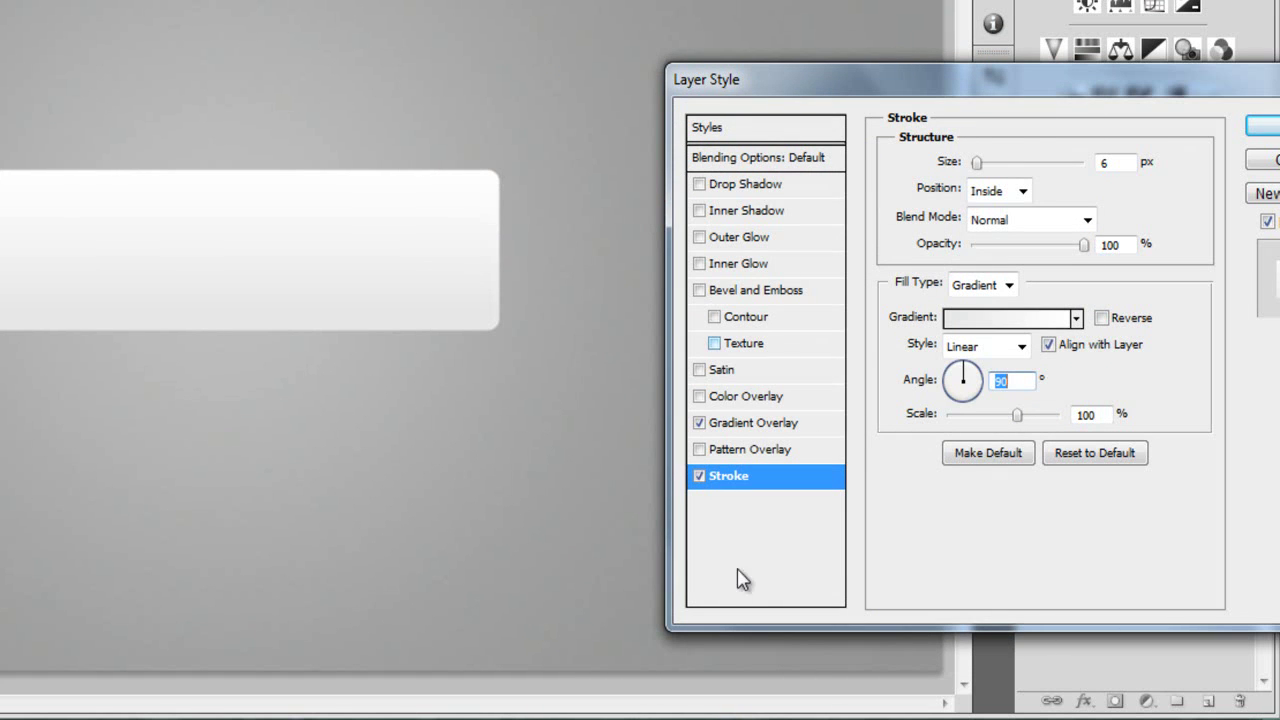
Step: Add an Inner Shadow to the button with 10% opacity and 0 px distance, and adjust its size
{"action": "left_click", "coordinate": [745, 212]}
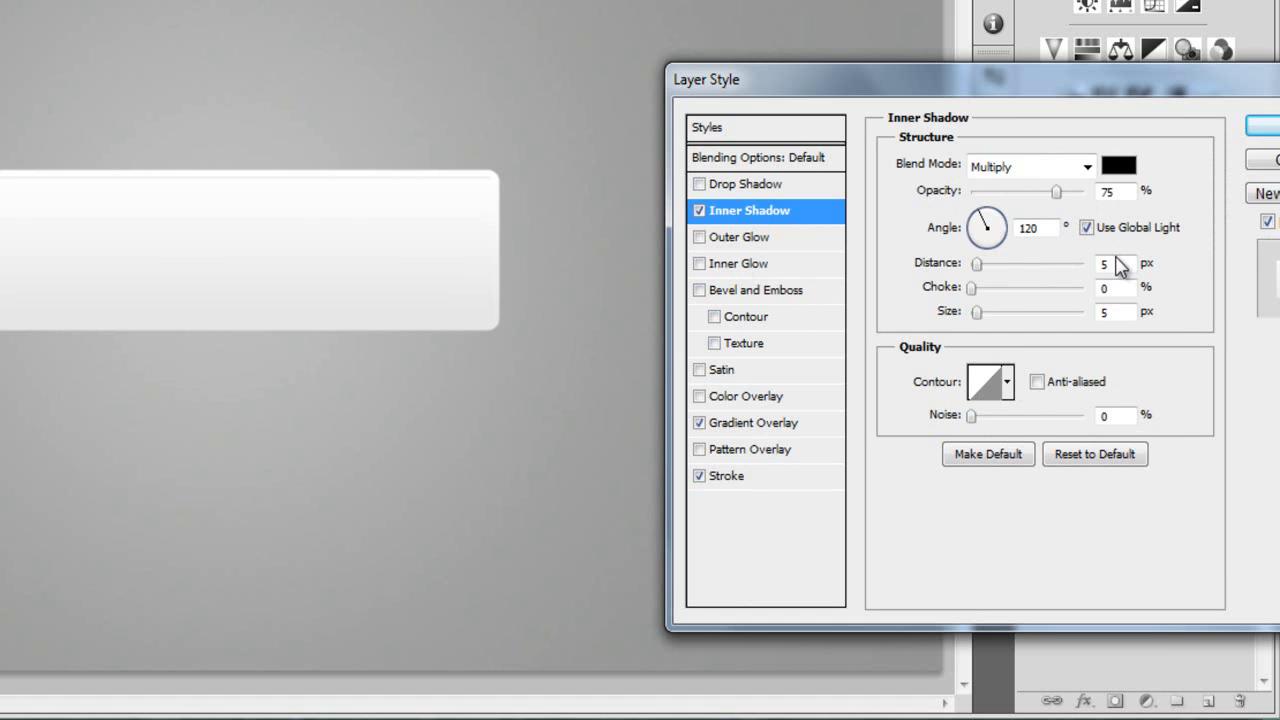
{"action": "double_click", "coordinate": [1108, 191]}
{"action": "type", "text": "10"}
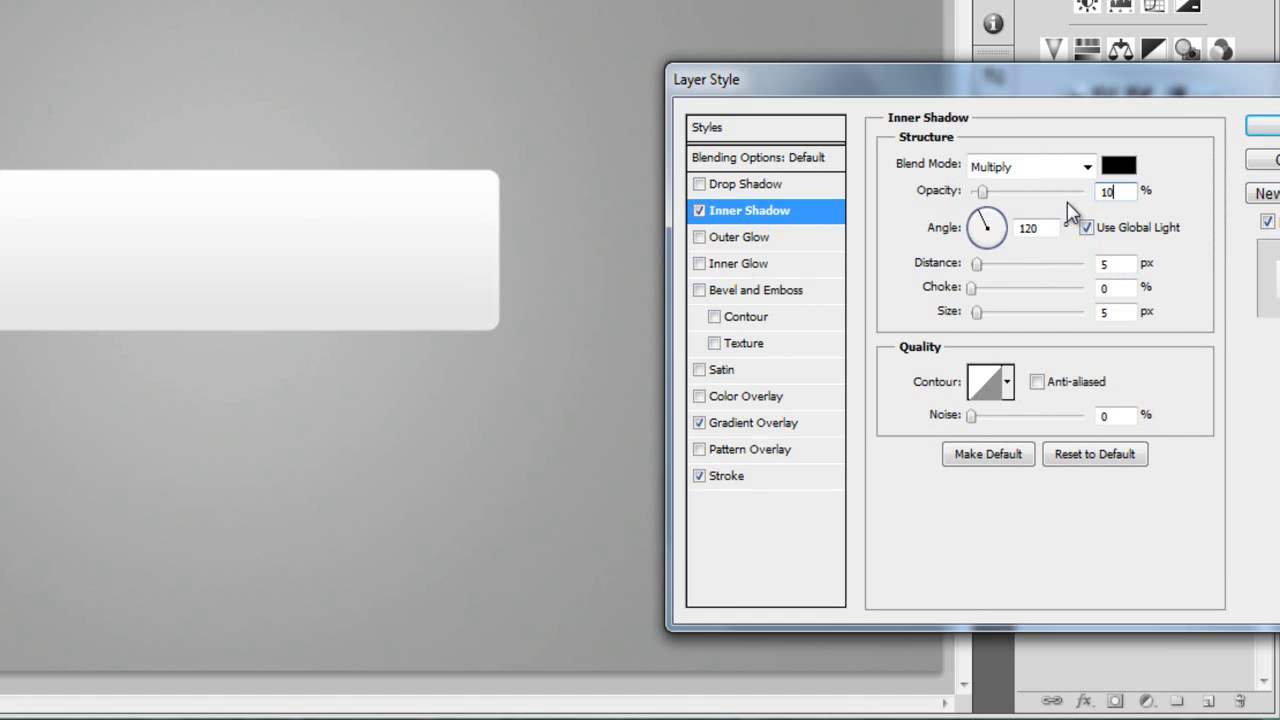
{"action": "double_click", "coordinate": [1106, 264]}
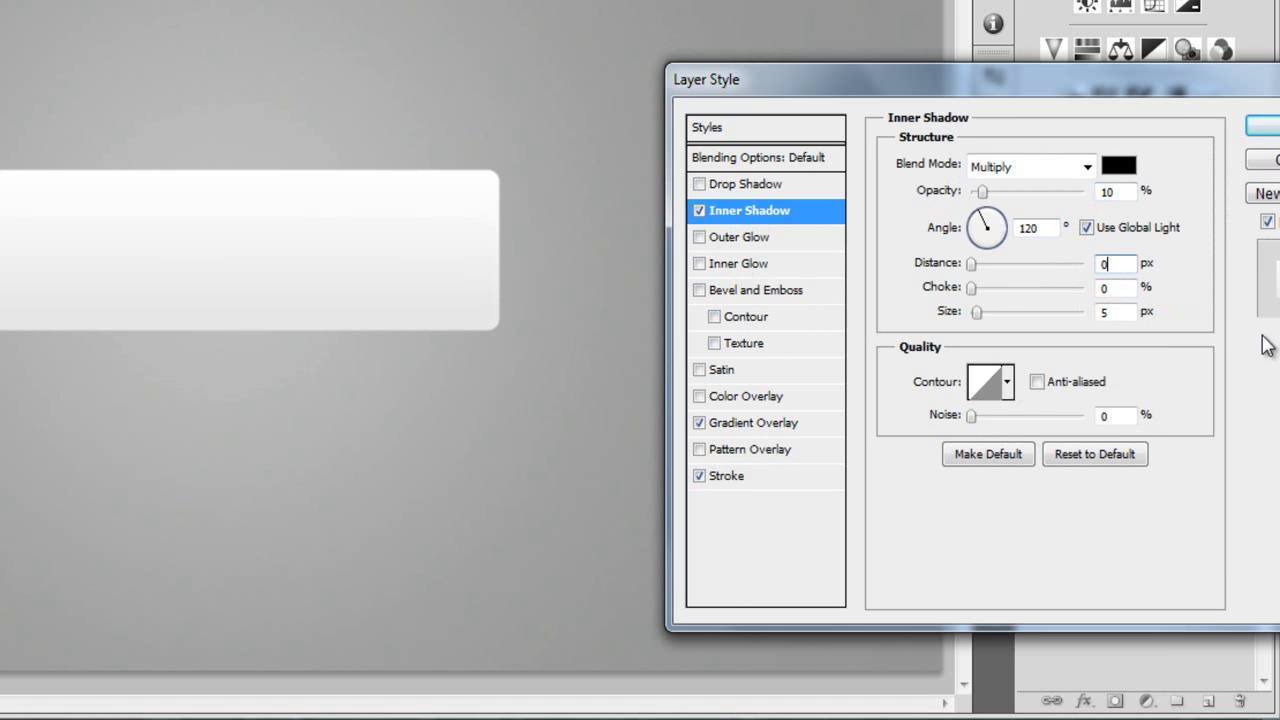
{"action": "double_click", "coordinate": [1105, 312]}
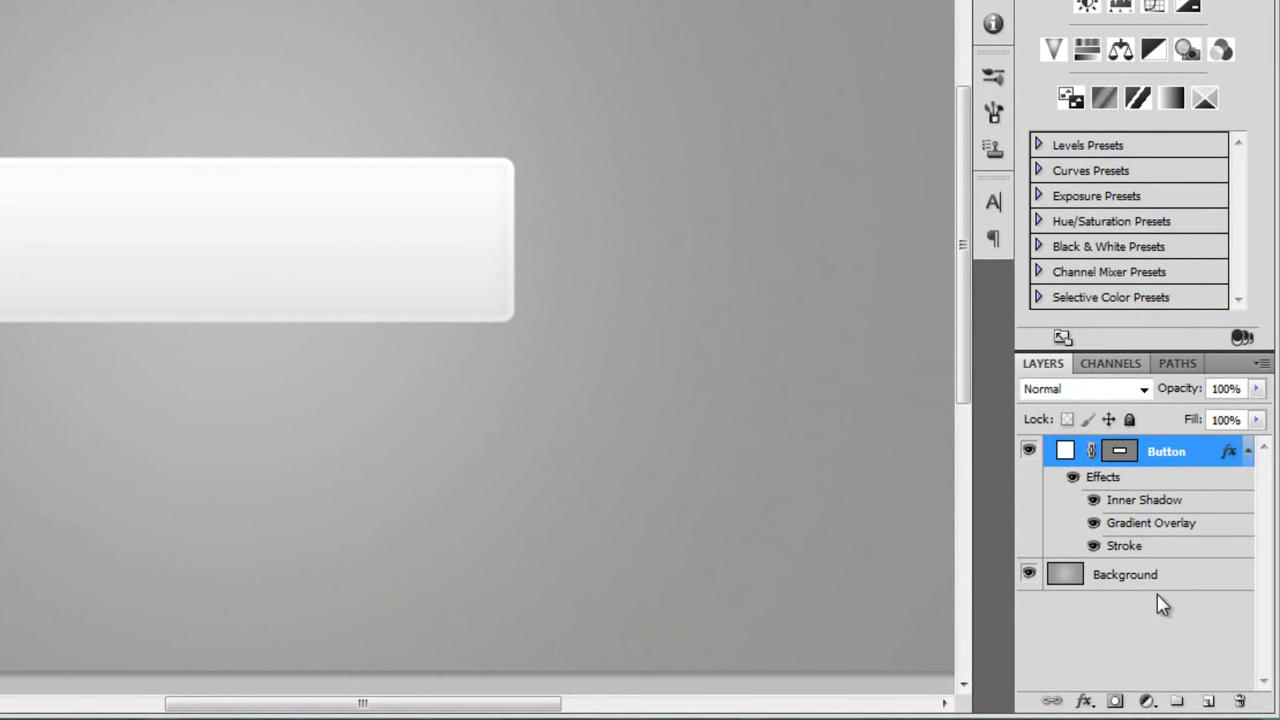
Step: Add a Drop Shadow to the Button layer with 25% opacity, 0 px distance and 25 px size
{"action": "left_click", "coordinate": [1088, 701]}
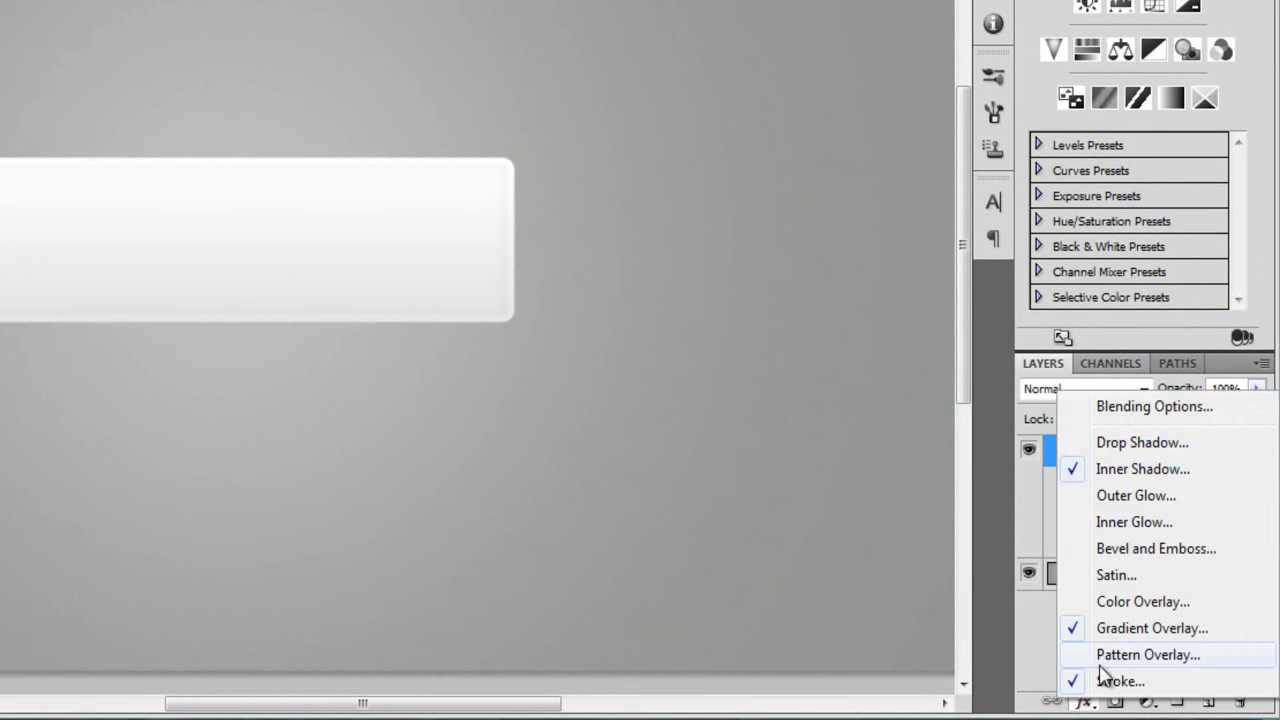
{"action": "left_click", "coordinate": [1108, 445]}
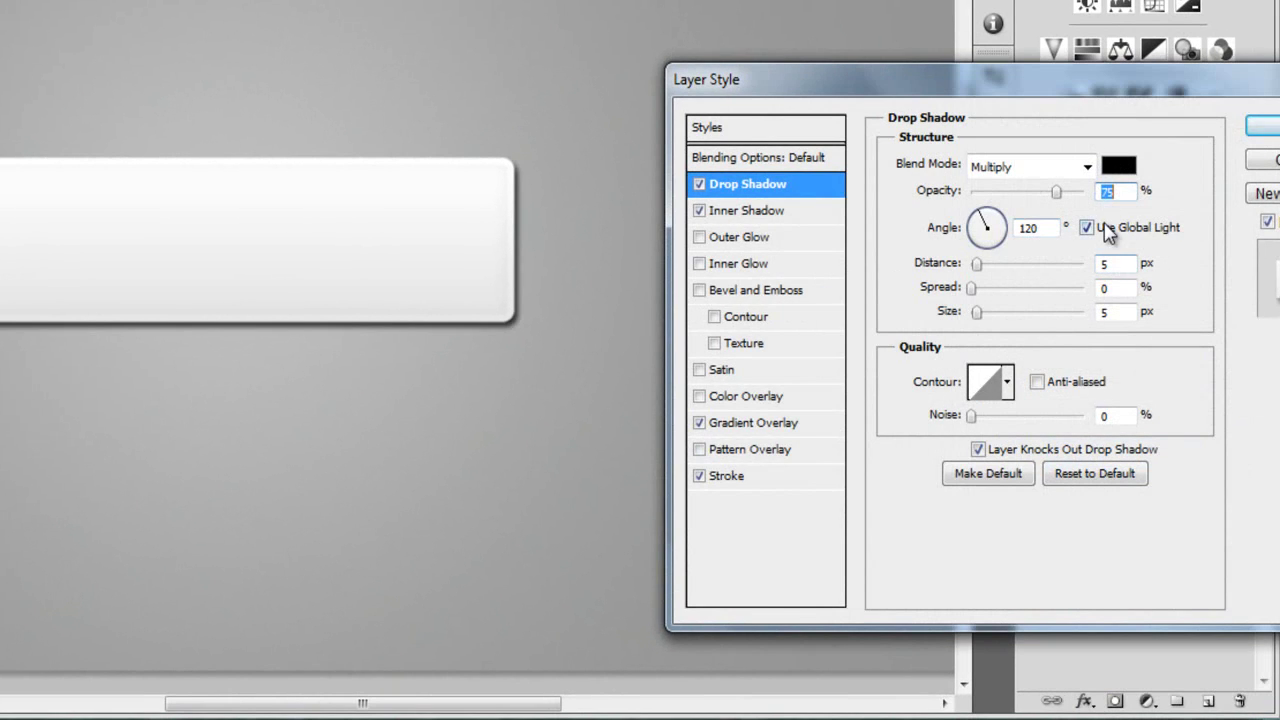
{"action": "type", "text": "0"}
{"action": "type", "text": "5"}
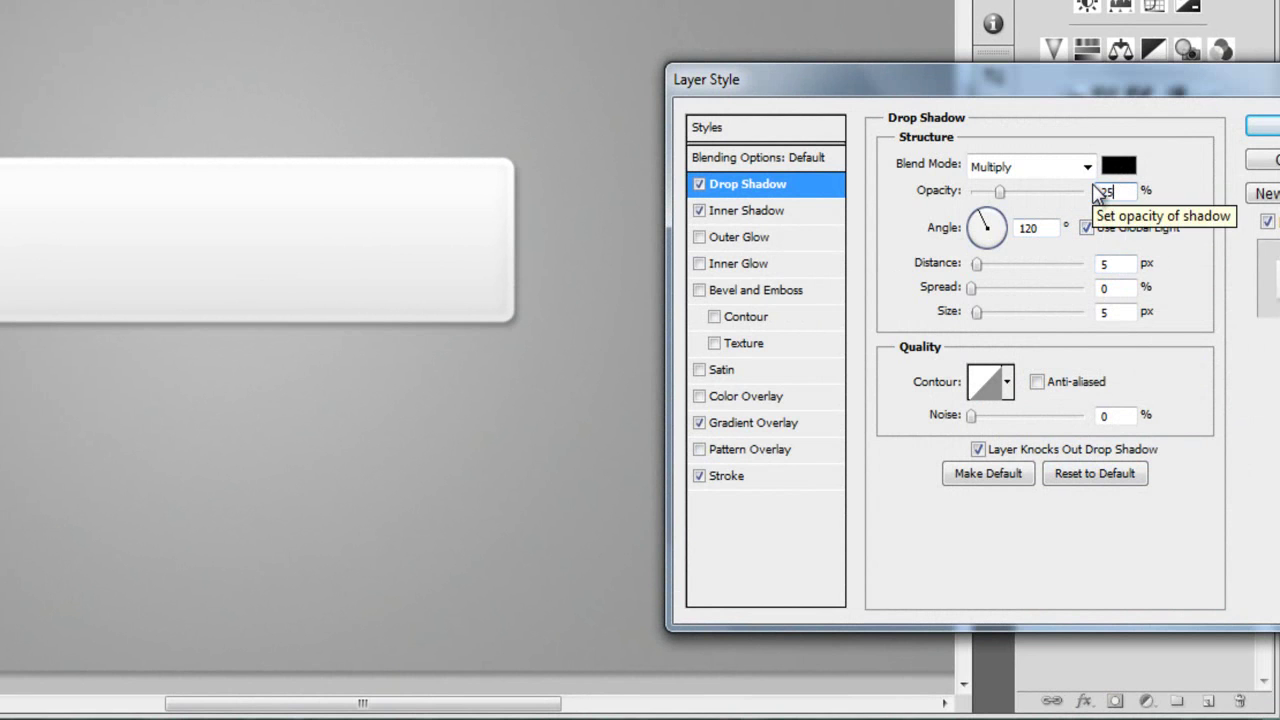
{"action": "double_click", "coordinate": [1110, 263]}
{"action": "type", "text": "0"}
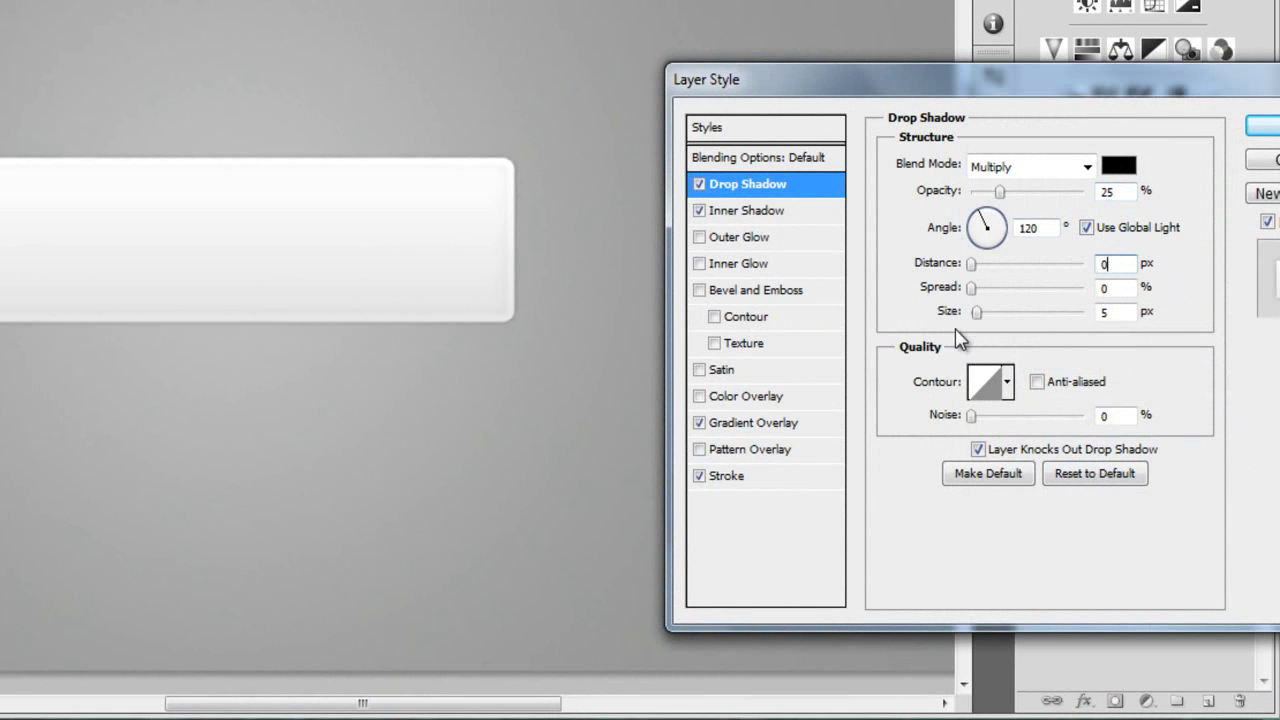
{"action": "double_click", "coordinate": [1113, 311]}
{"action": "type", "text": "25"}
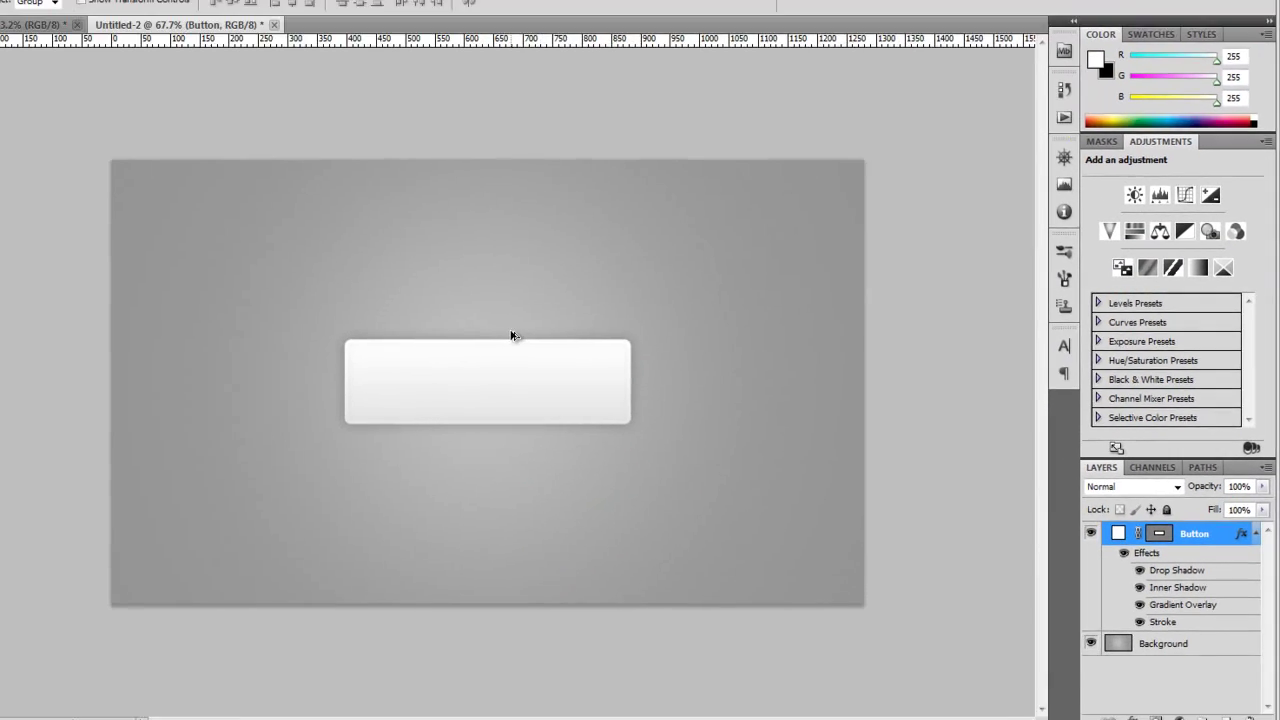
{"action": "scroll", "coordinate": [471, 351], "scroll_direction": "up", "scroll_amount": 4}
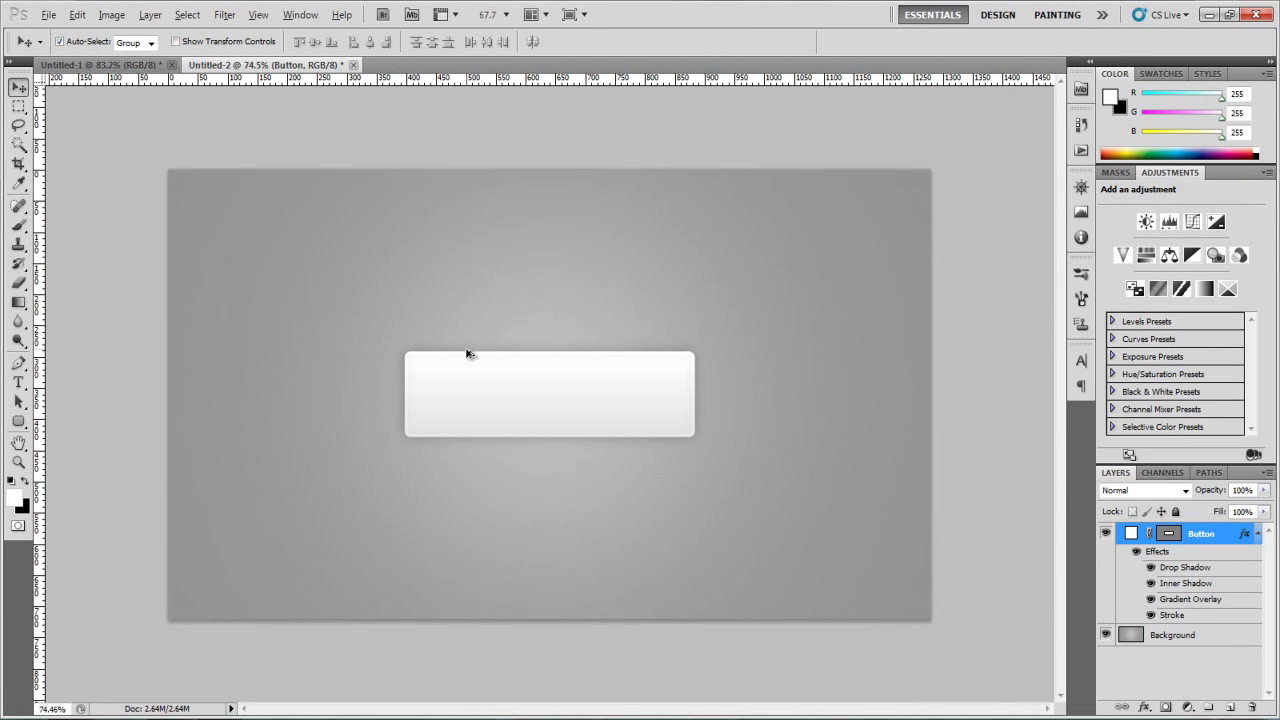
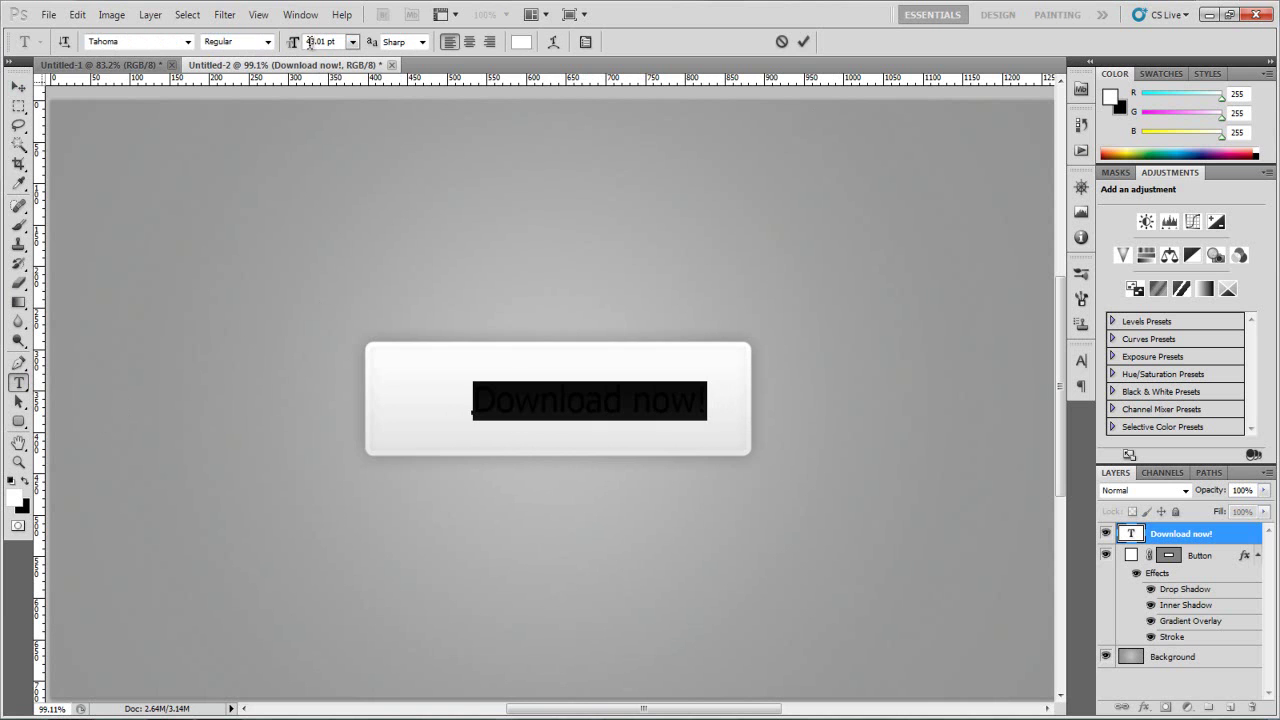
Step: Commit the "Download now!" text at 43.01 pt and shift it slightly left, comparing it with the design in Untitled-1
{"action": "left_click", "coordinate": [803, 41]}
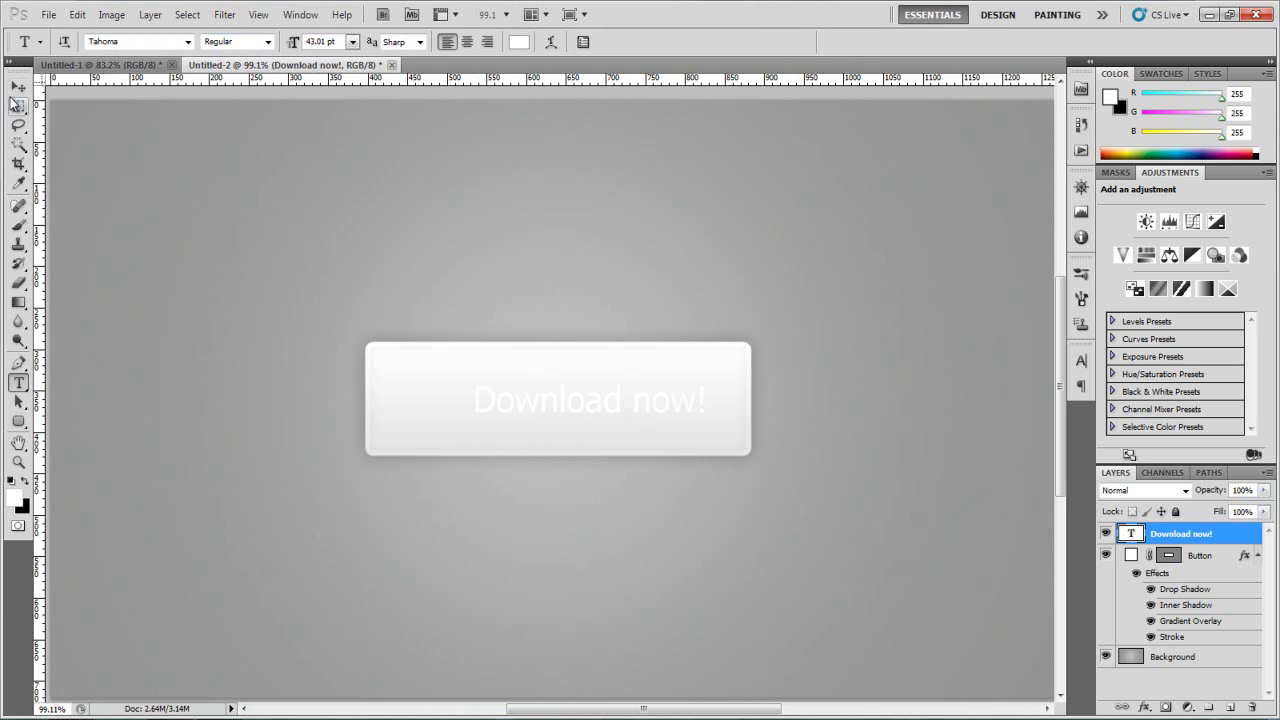
{"action": "left_click", "coordinate": [18, 87]}
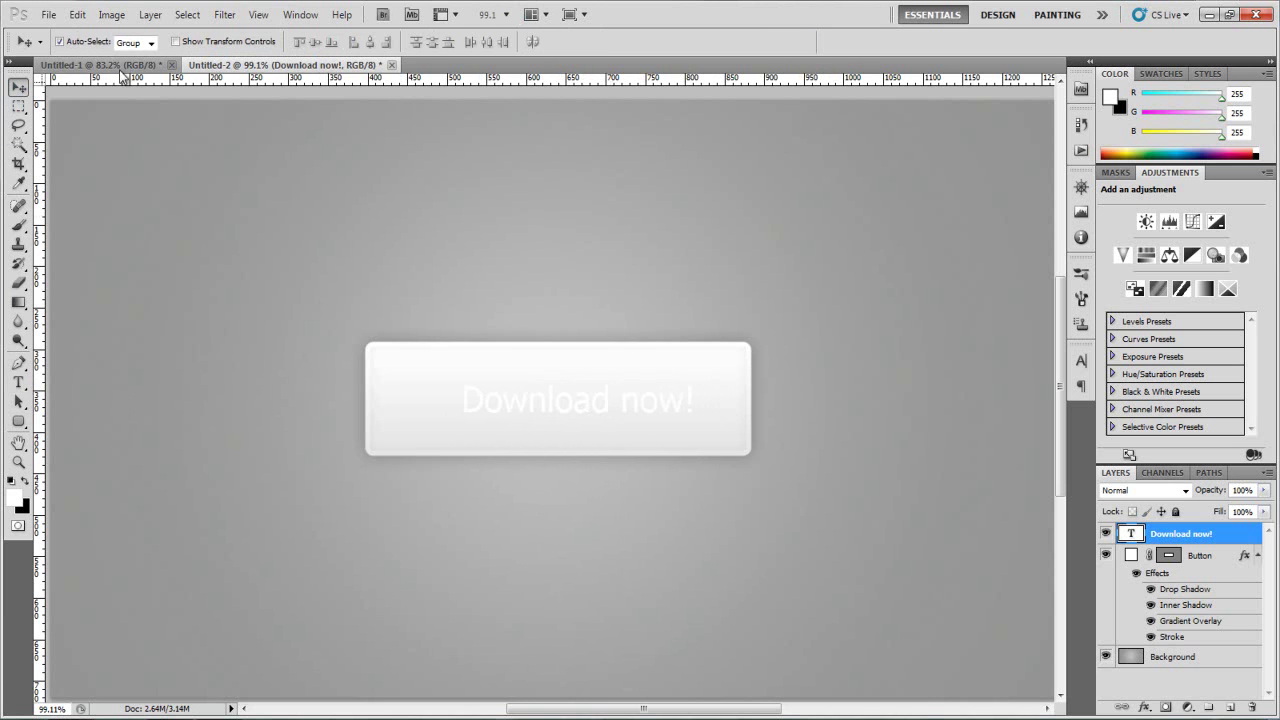
{"action": "left_click", "coordinate": [120, 65]}
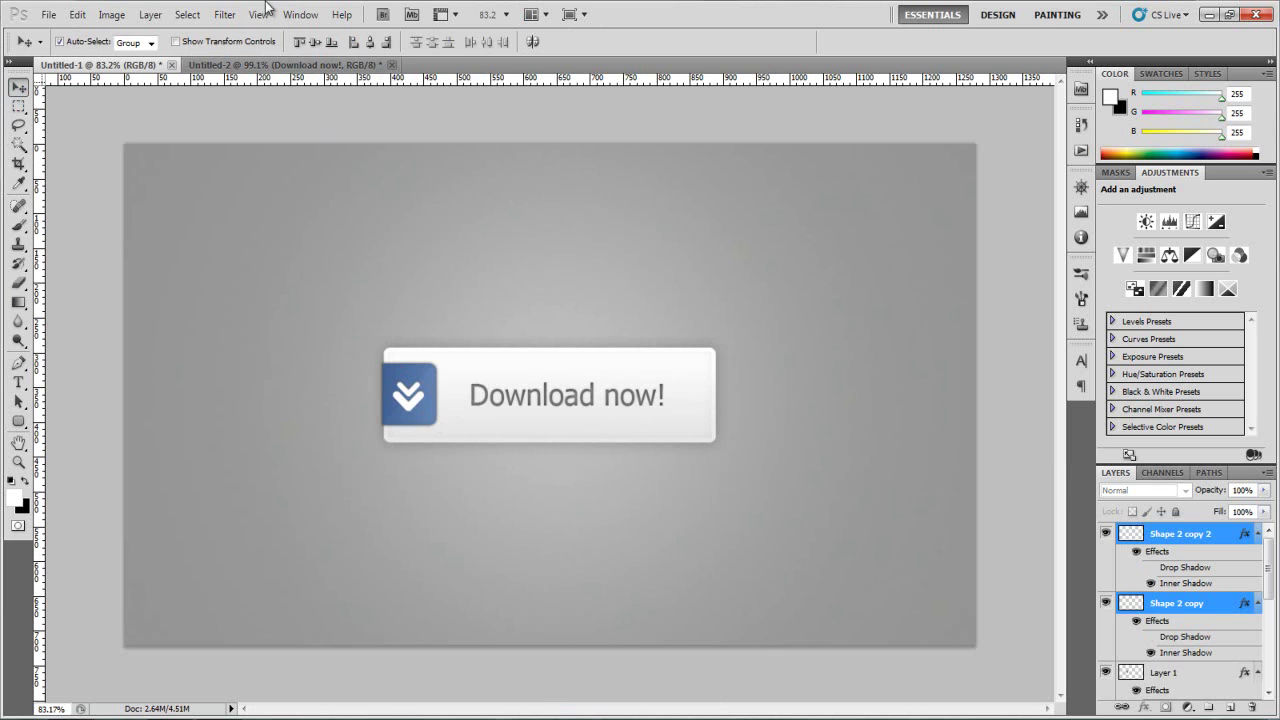
{"action": "left_click", "coordinate": [236, 65]}
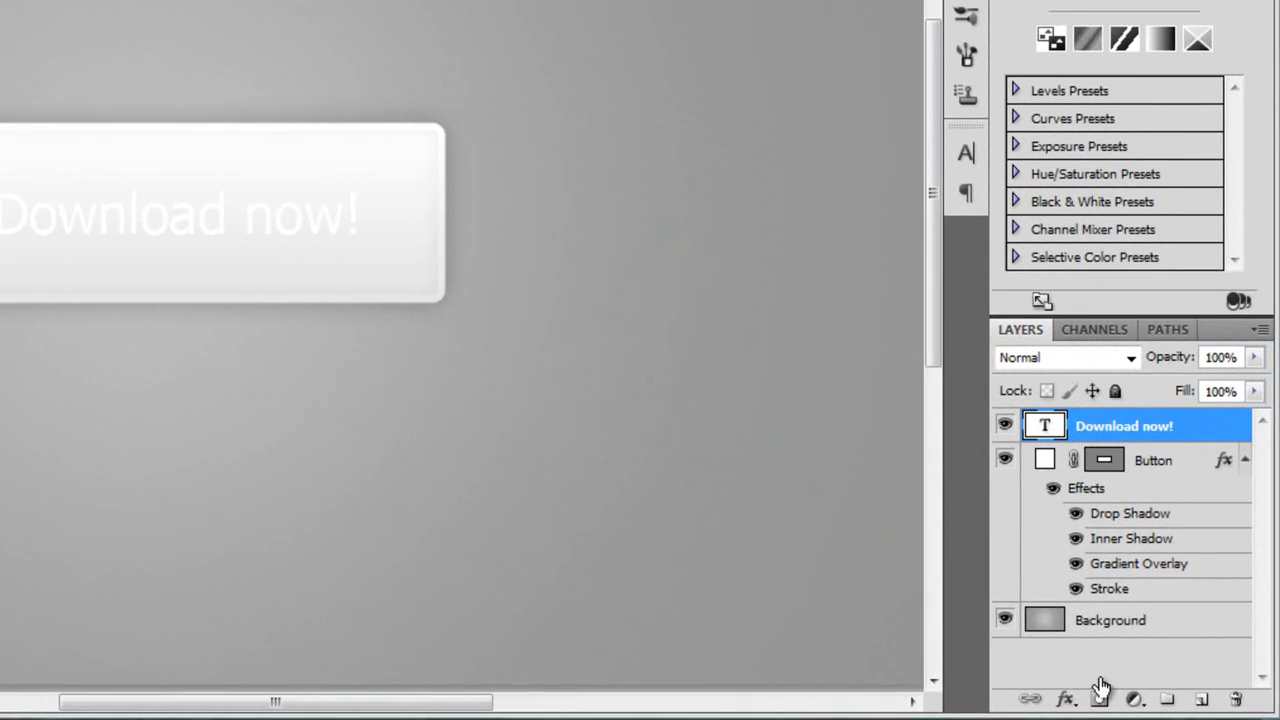
Step: Add an Inner Shadow to the "Download now!" text with 0 px distance, 12% choke and 9 px size
{"action": "left_click", "coordinate": [1144, 707]}
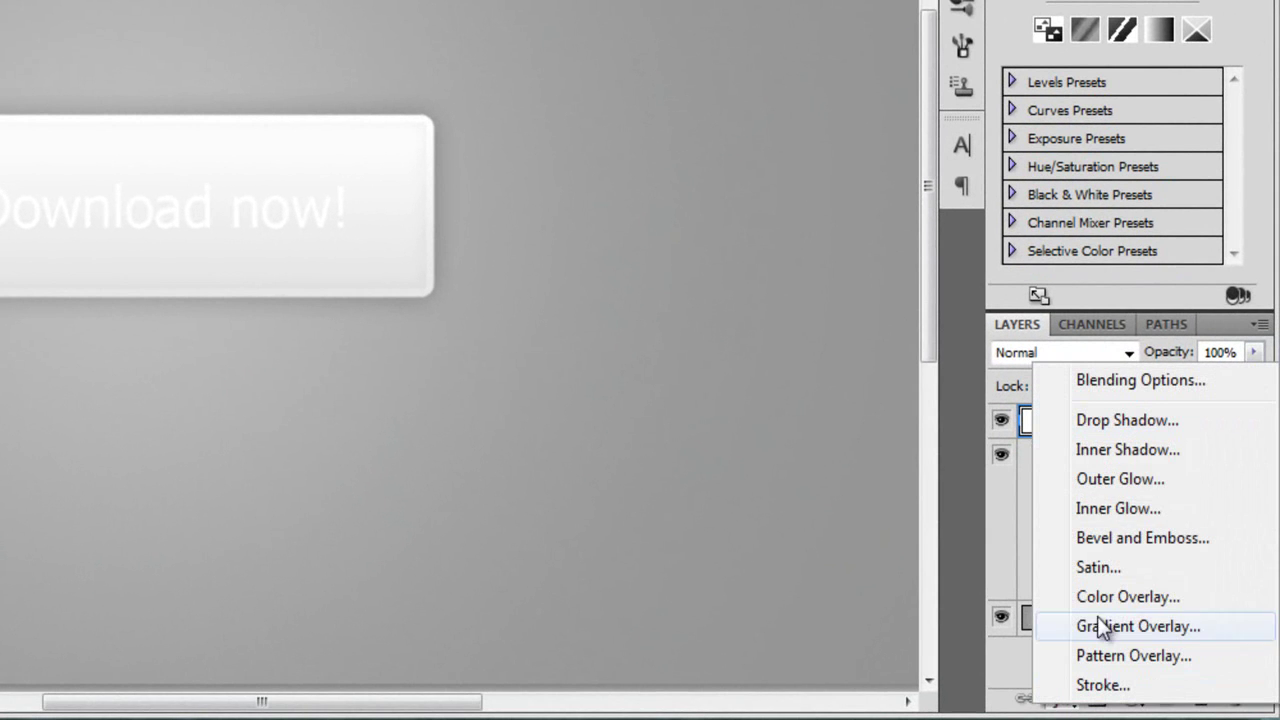
{"action": "left_click", "coordinate": [1104, 452]}
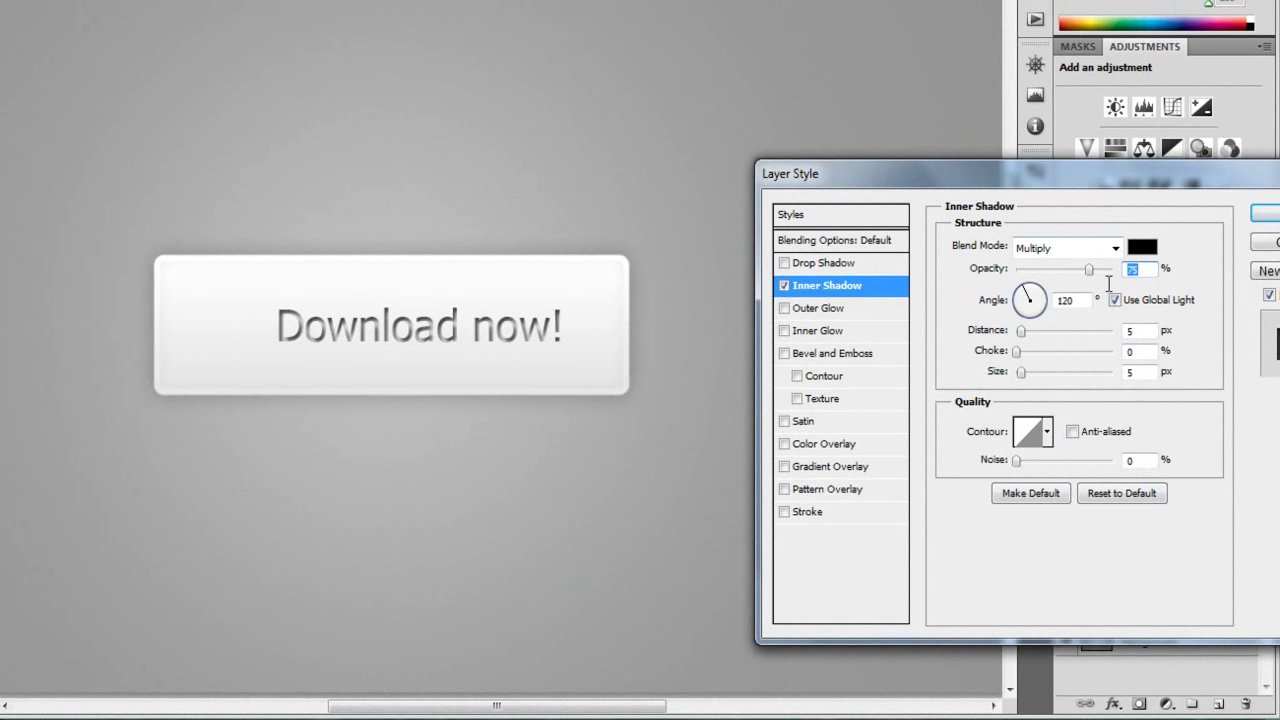
{"action": "double_click", "coordinate": [1150, 336]}
{"action": "type", "text": "0"}
{"action": "double_click", "coordinate": [1140, 351]}
{"action": "type", "text": "12"}
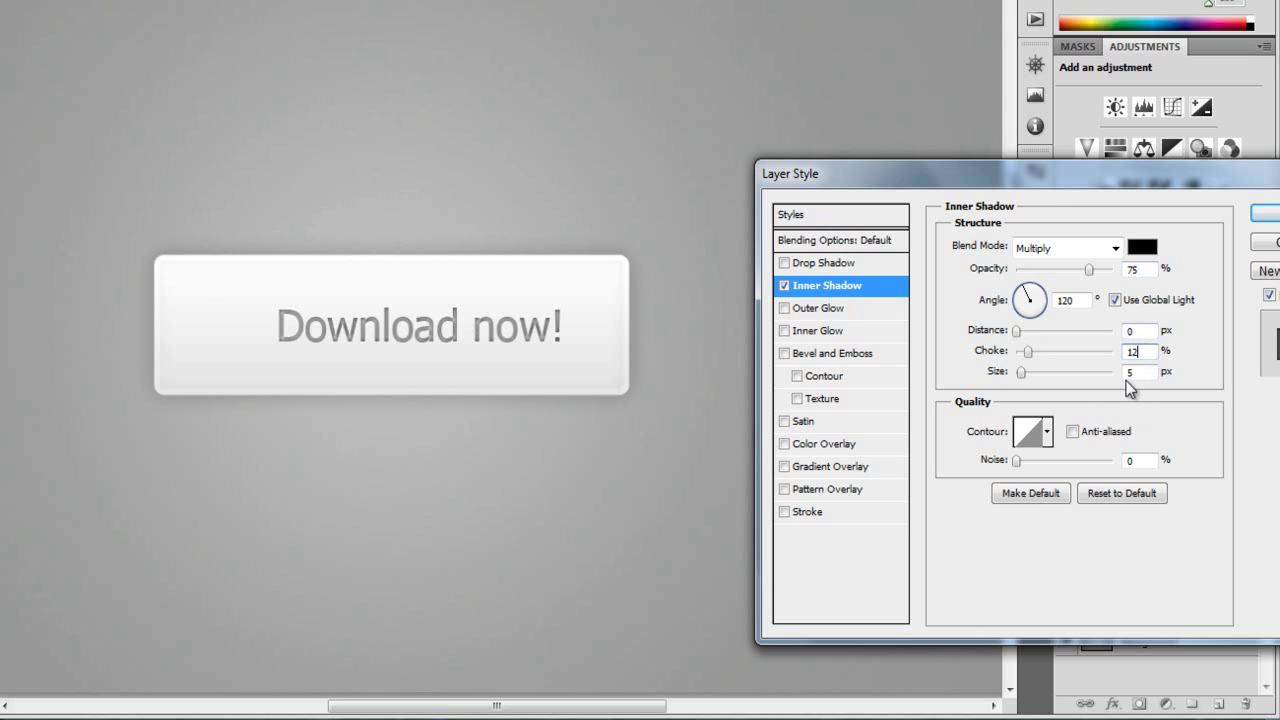
{"action": "double_click", "coordinate": [1135, 372]}
{"action": "type", "text": "9"}
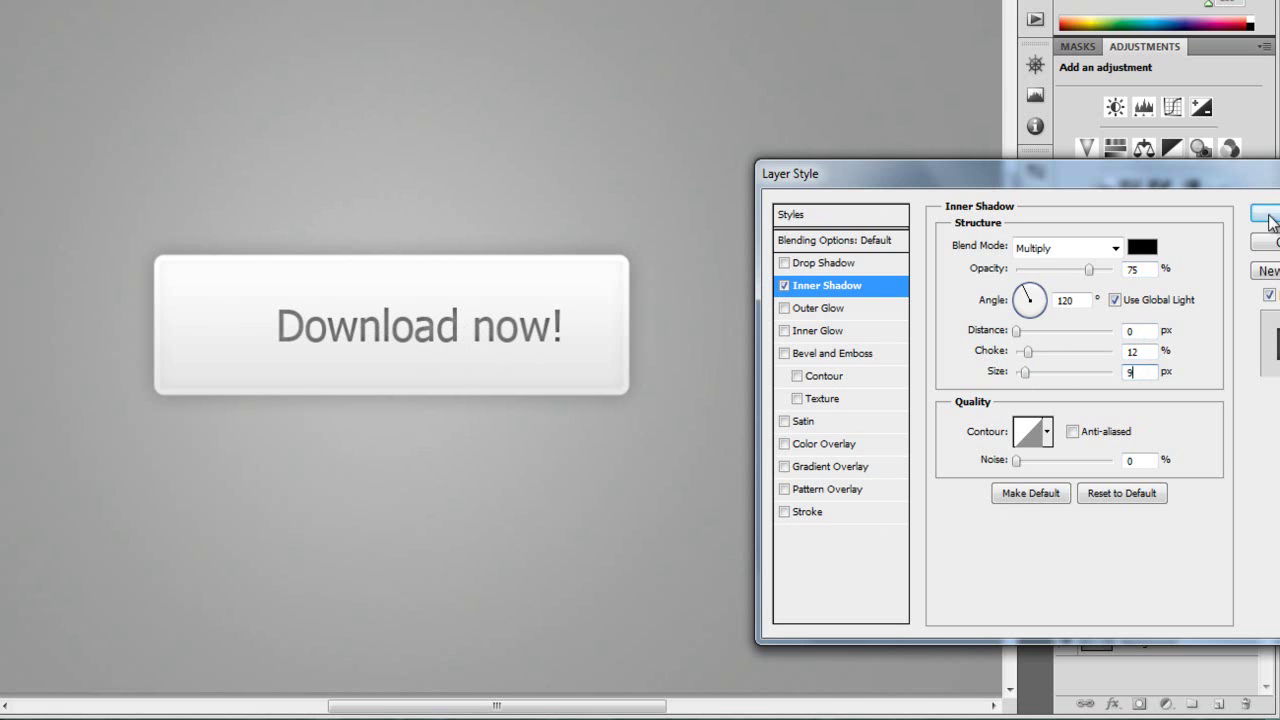
{"action": "key", "text": "Return"}
{"action": "scroll", "coordinate": [575, 334], "scroll_direction": "up", "scroll_amount": 1}
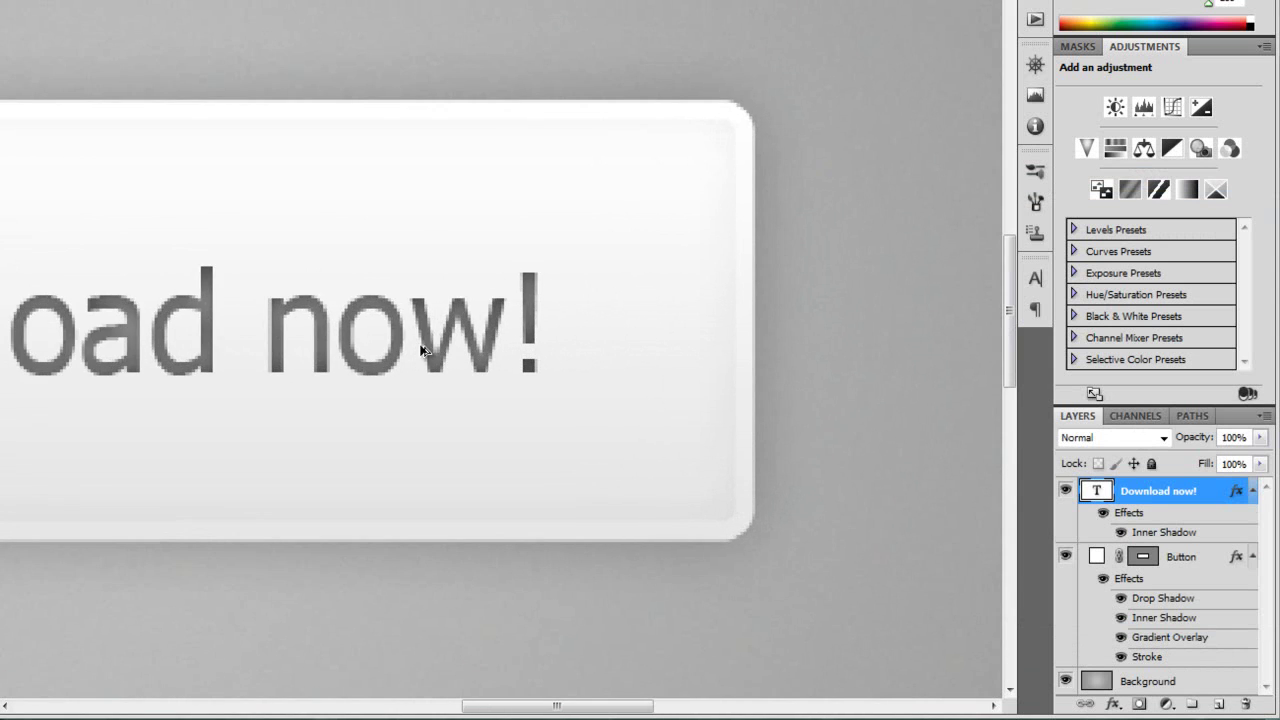
{"action": "scroll", "coordinate": [320, 326], "scroll_direction": "down", "scroll_amount": 2}
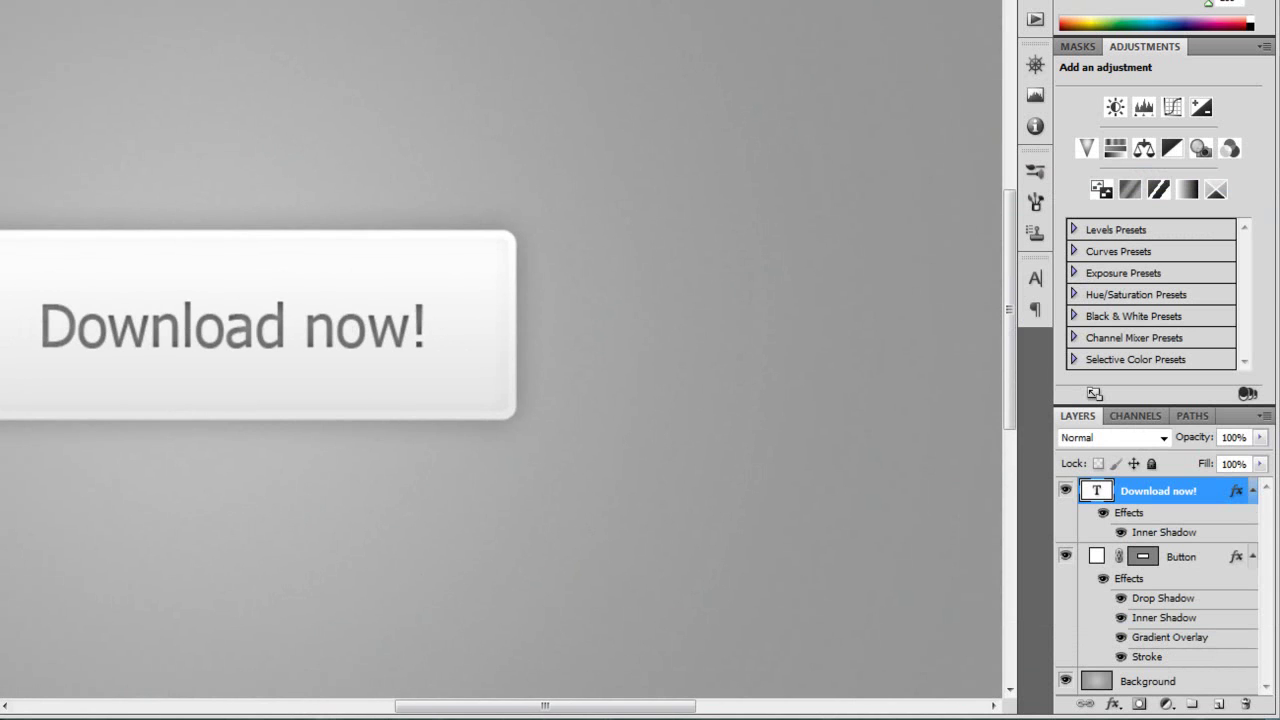
{"action": "left_click_drag", "start_coordinate": [493, 712], "coordinate": [428, 712]}
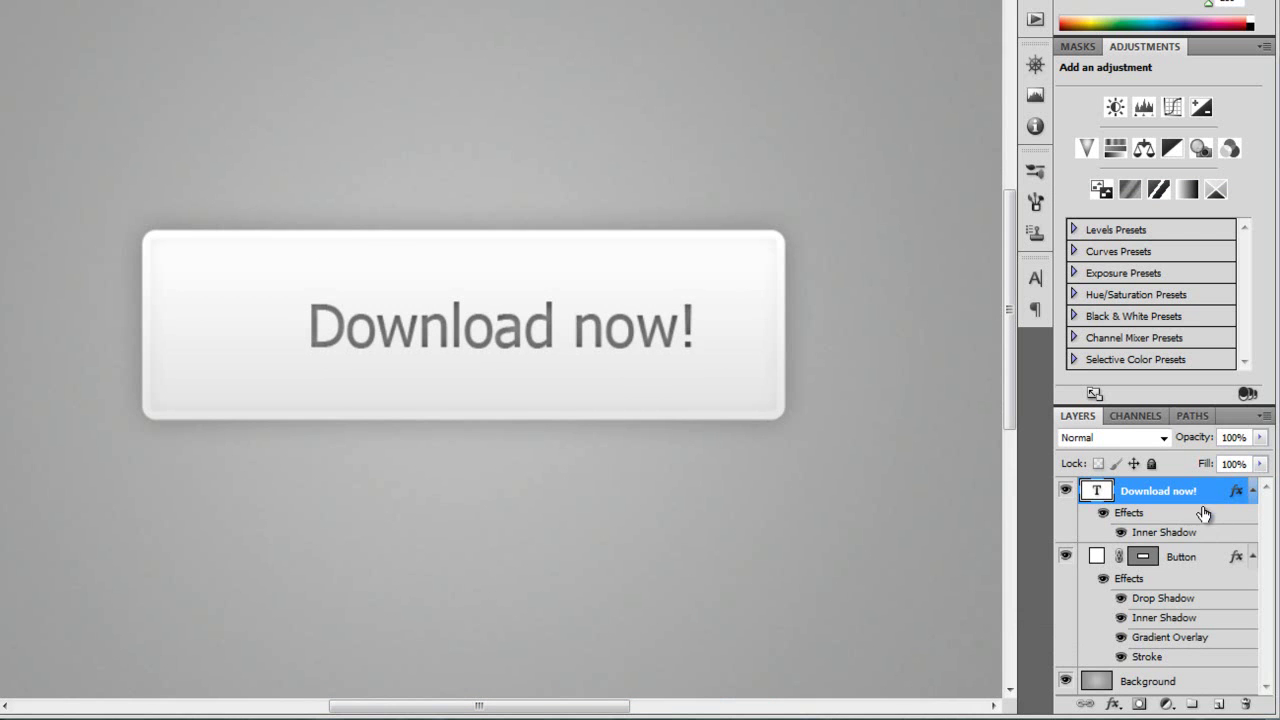
Step: Add a Drop Shadow to the "Download now!" text with 10% opacity, a 90° angle and 0 px distance
{"action": "left_click", "coordinate": [1112, 704]}
{"action": "left_click", "coordinate": [1160, 488]}
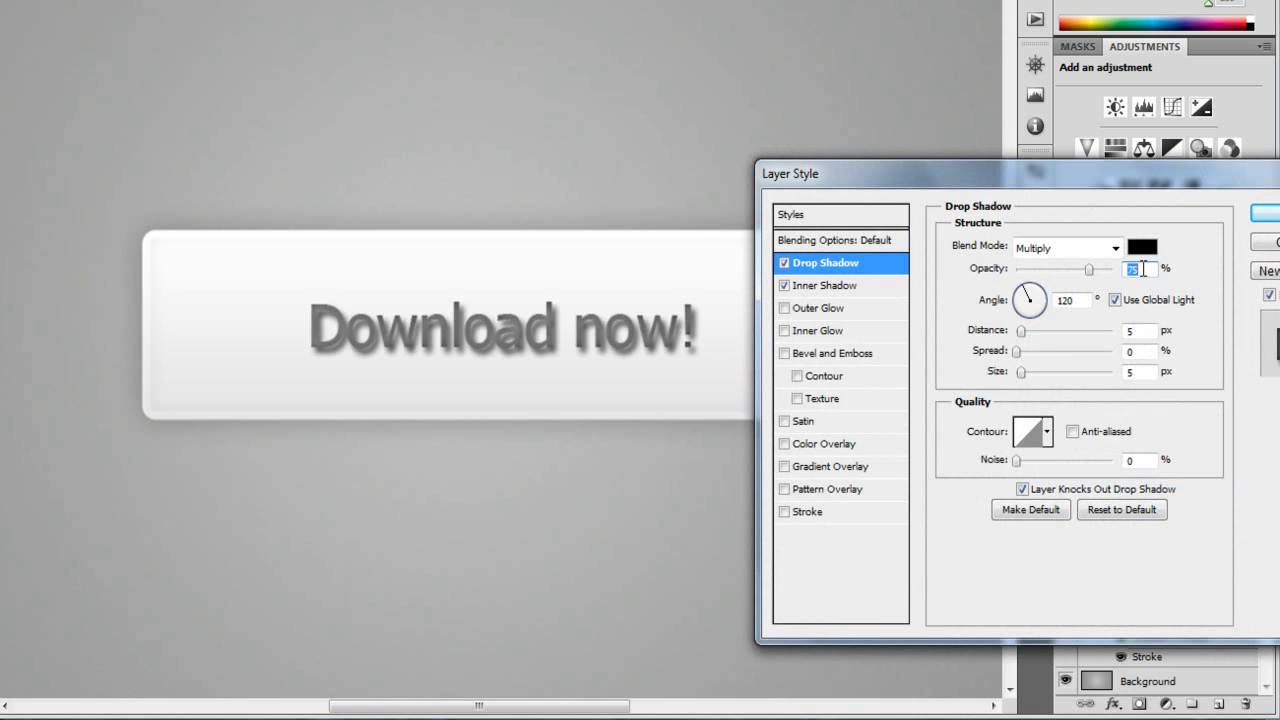
{"action": "type", "text": "2"}
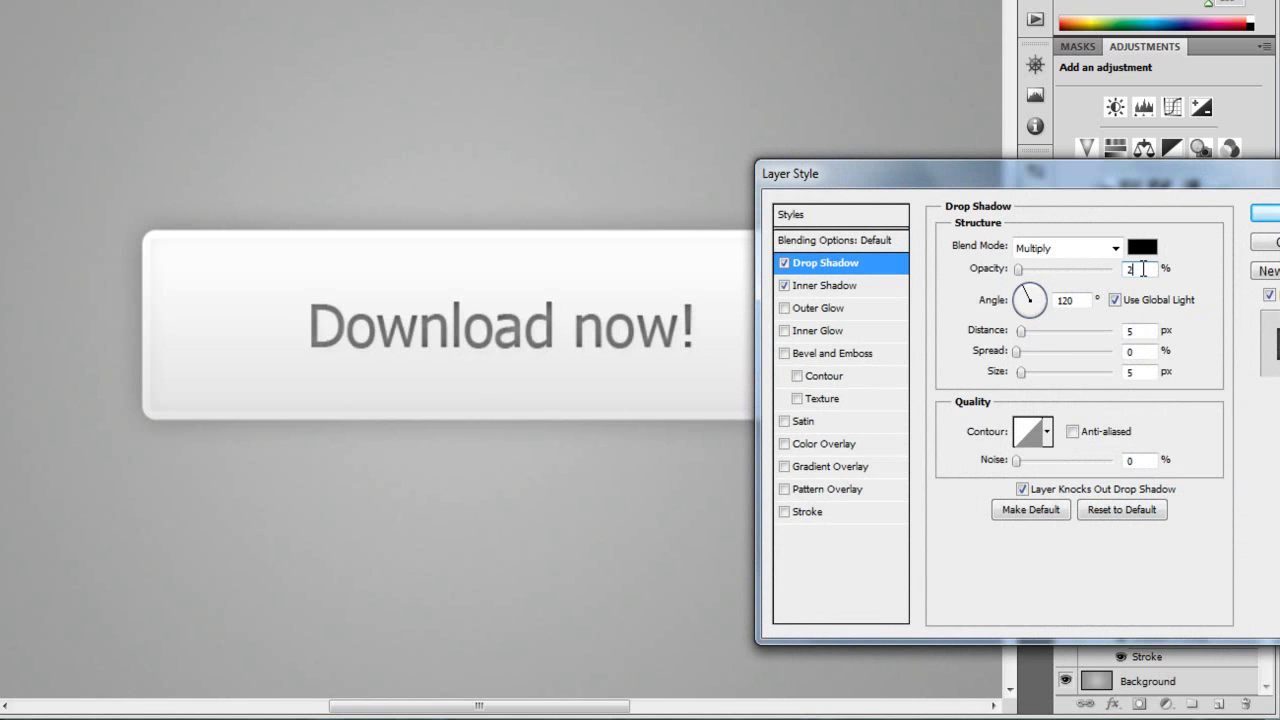
{"action": "type", "text": "0"}
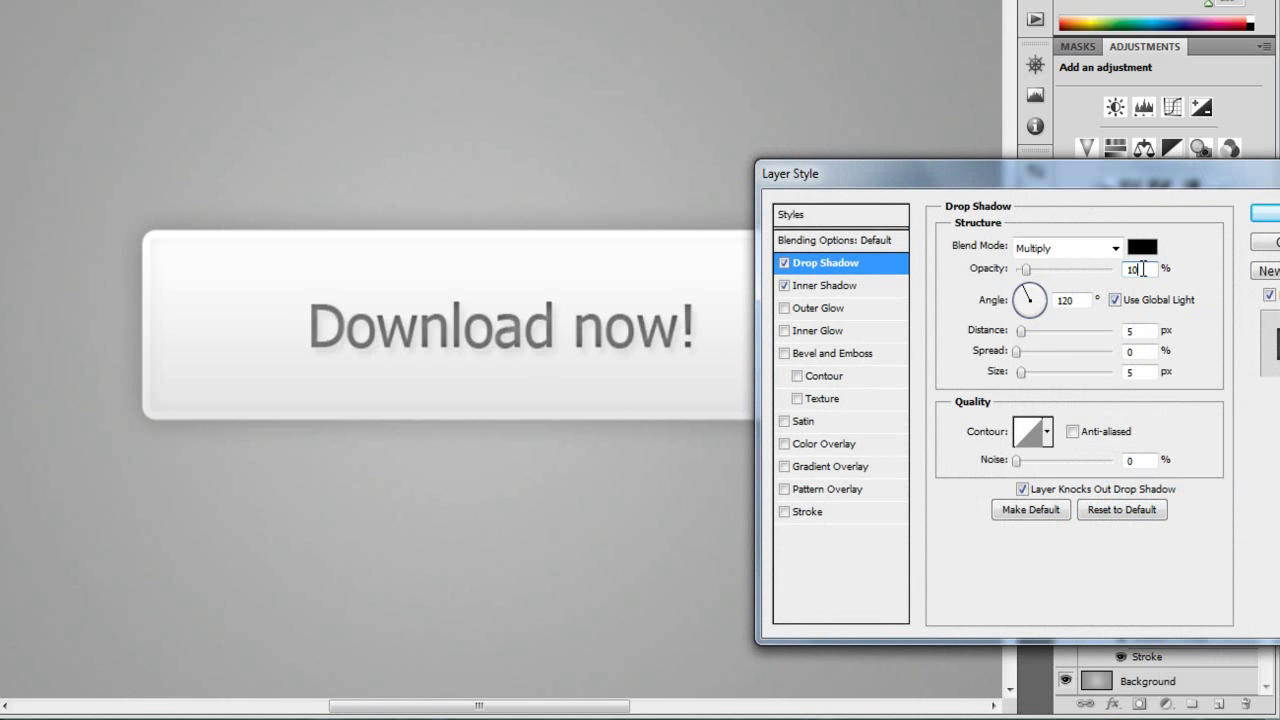
{"action": "key", "text": "Tab"}
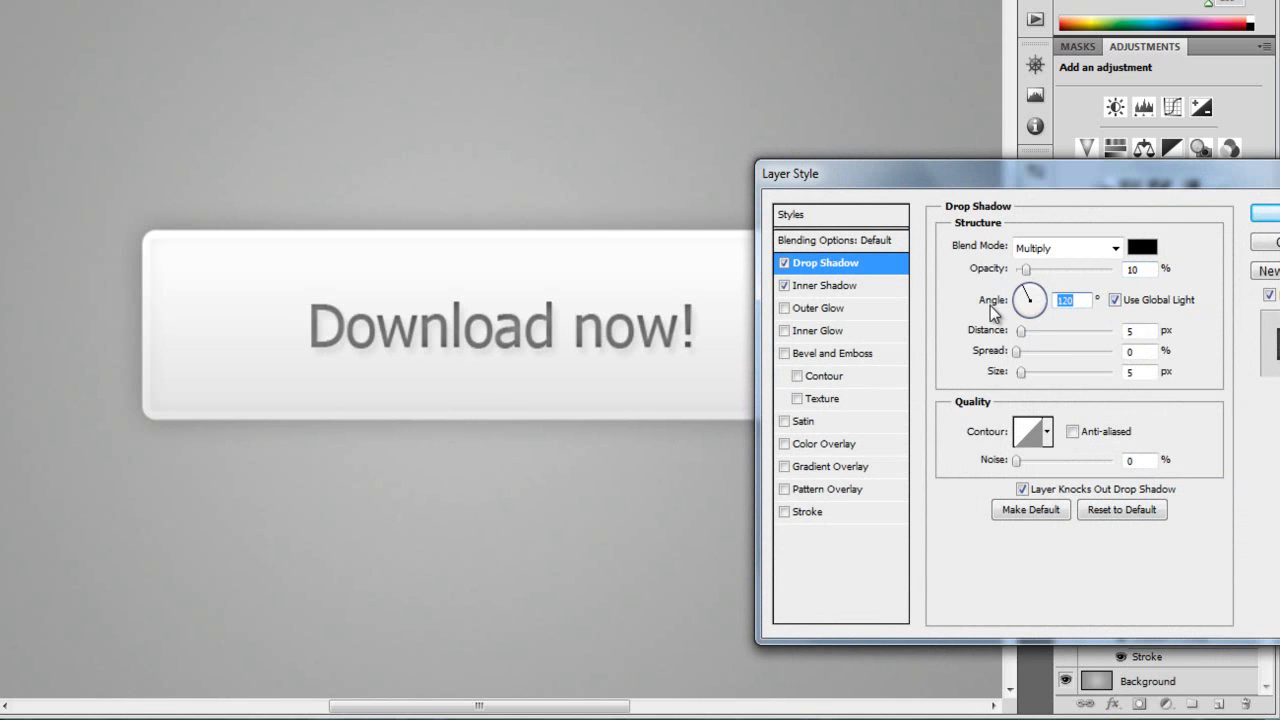
{"action": "type", "text": "90"}
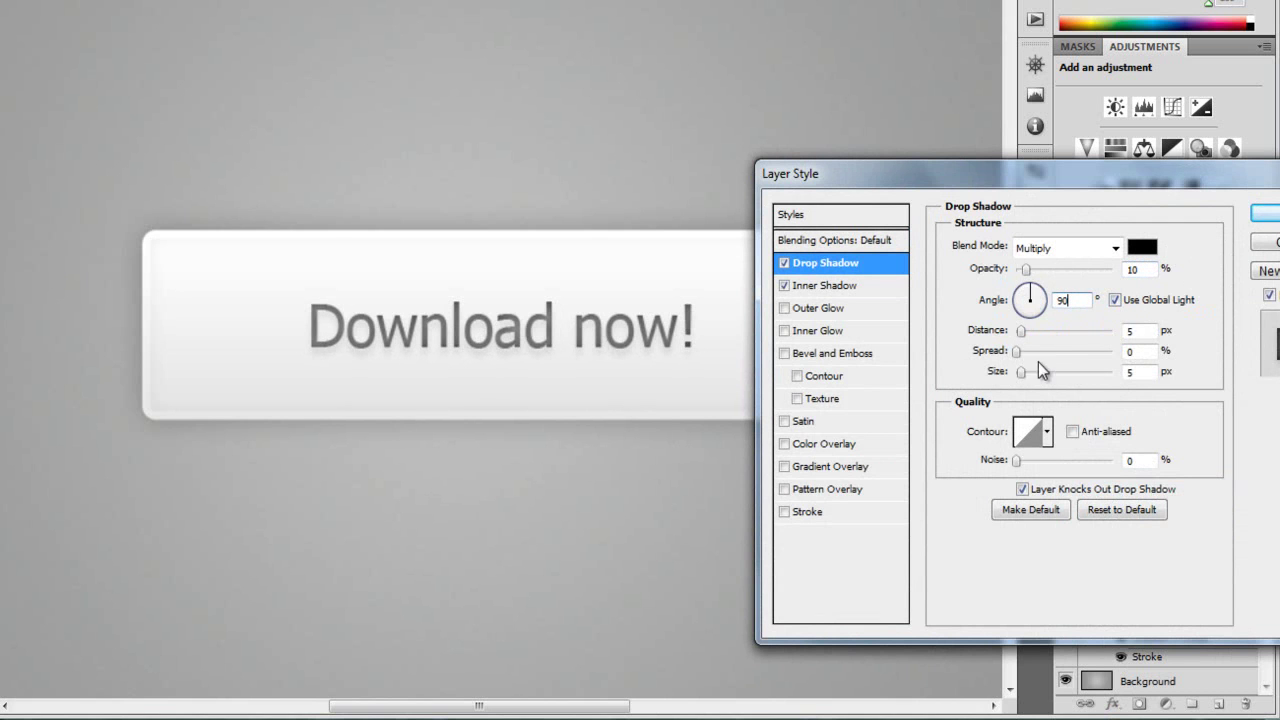
{"action": "key", "text": "Tab"}
{"action": "type", "text": "0"}
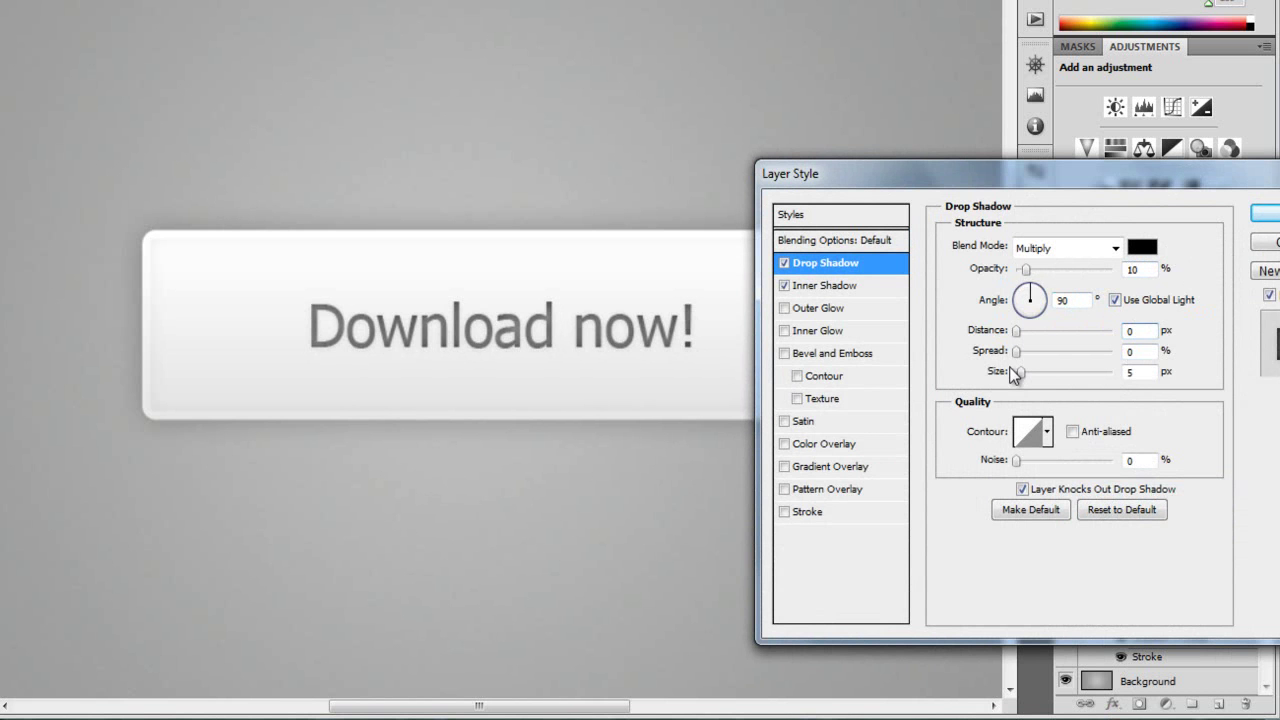
{"action": "left_click", "coordinate": [1262, 214]}
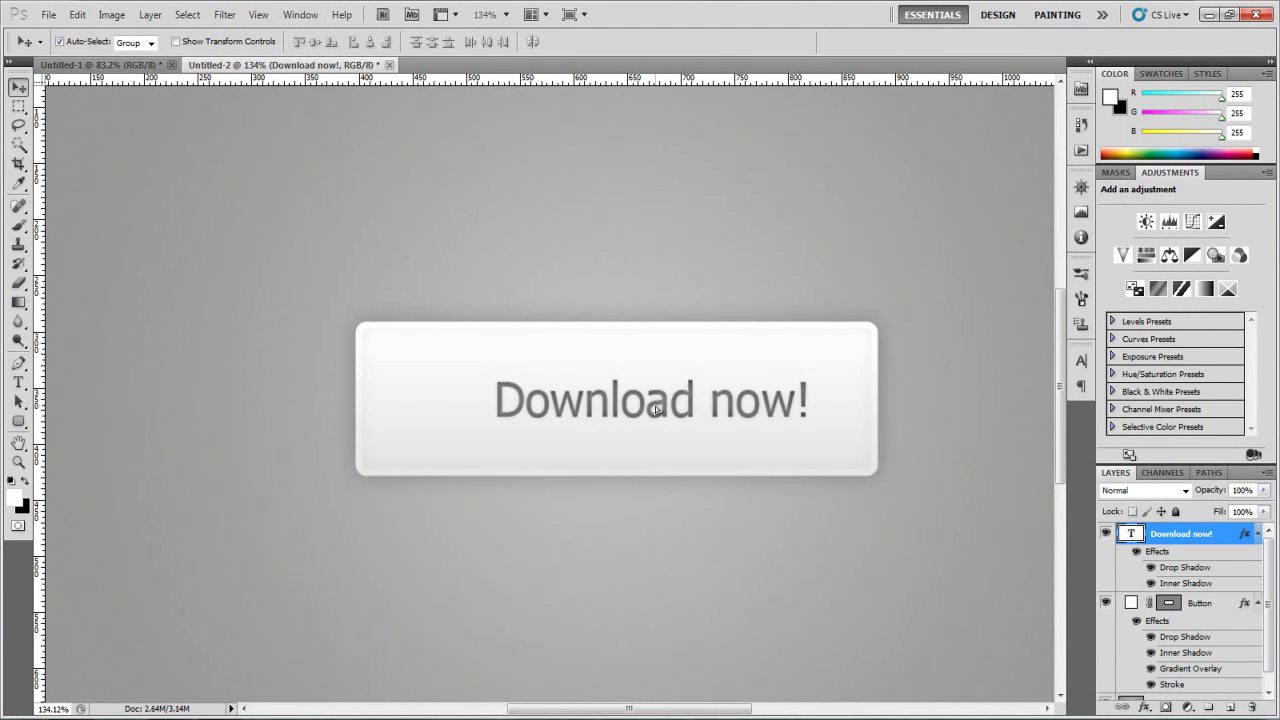
Step: Compare the text placement with the finished design in Untitled-1 and nudge "Download now!" slightly left on the button
{"action": "key", "text": "ctrl+0"}
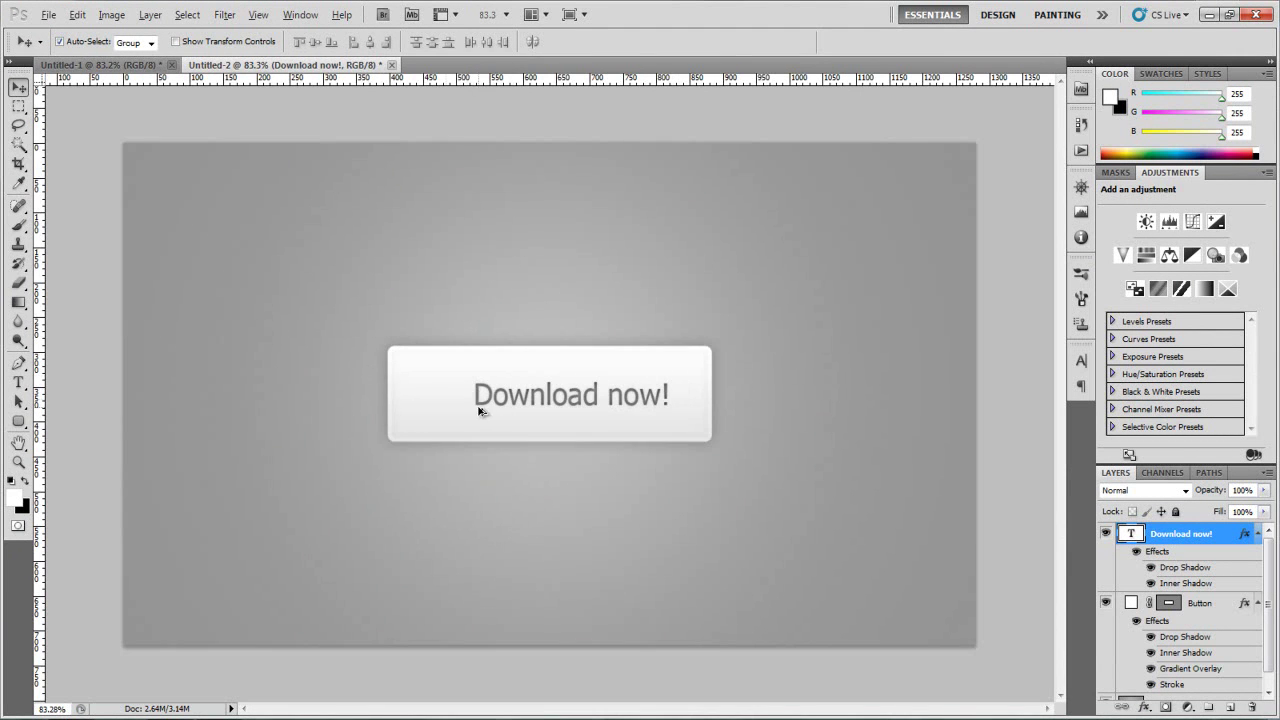
{"action": "left_click", "coordinate": [108, 65]}
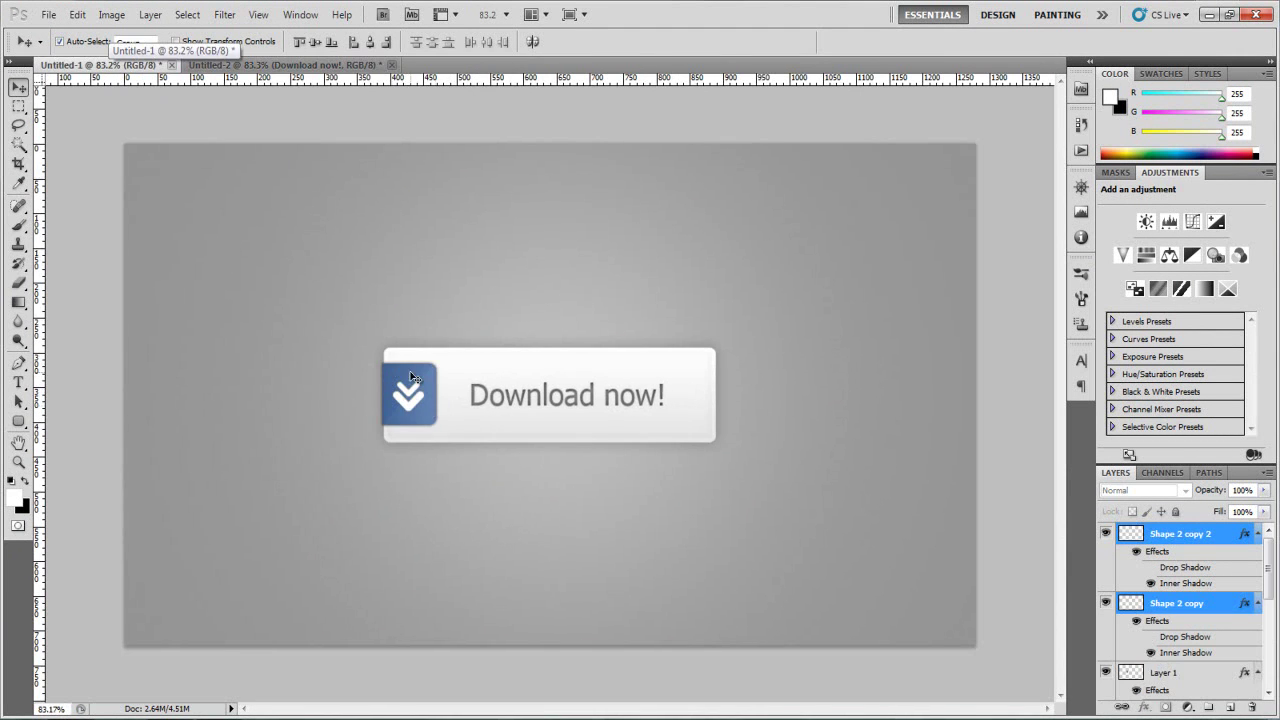
{"action": "left_click", "coordinate": [285, 65]}
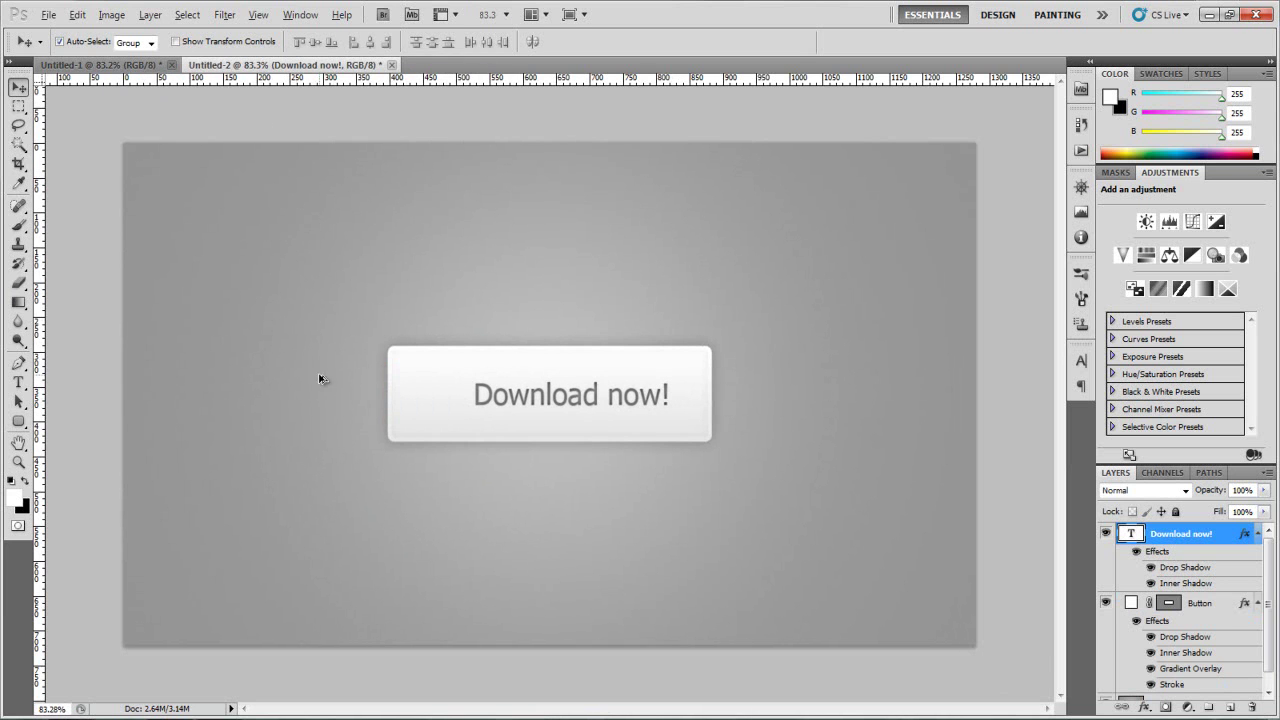
{"action": "key", "text": "shift+Left"}
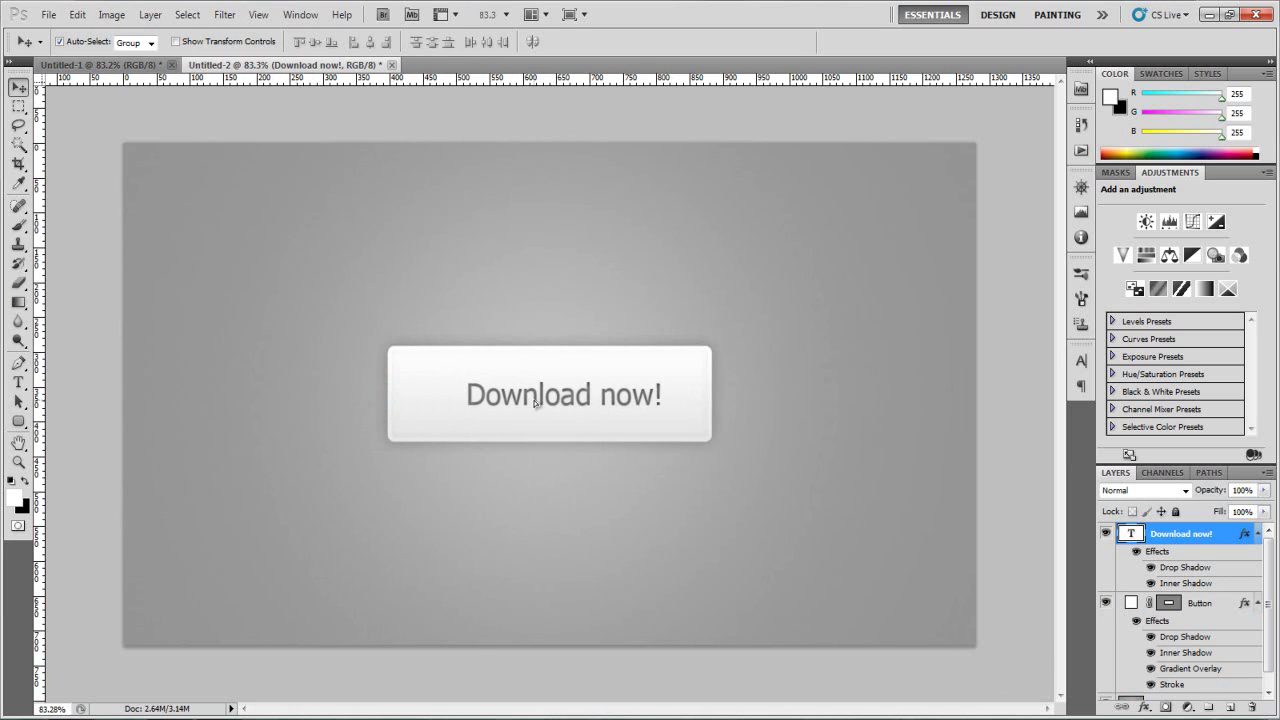
{"action": "key", "text": "Right"}
Step: Draw a white rounded square about 100 px wide with a 10 px radius, overlapping the button's left edge
{"action": "scroll", "coordinate": [375, 380], "scroll_direction": "up", "scroll_amount": 5}
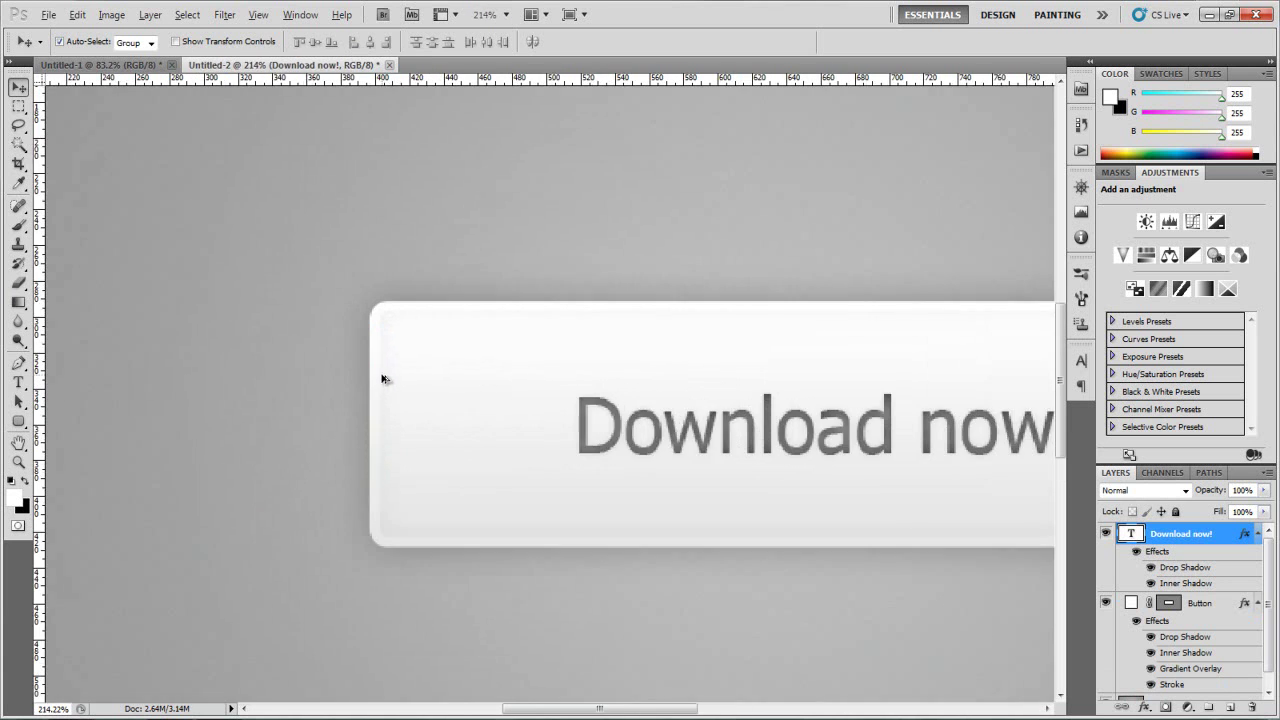
{"action": "scroll", "coordinate": [549, 475], "scroll_direction": "down", "scroll_amount": 1}
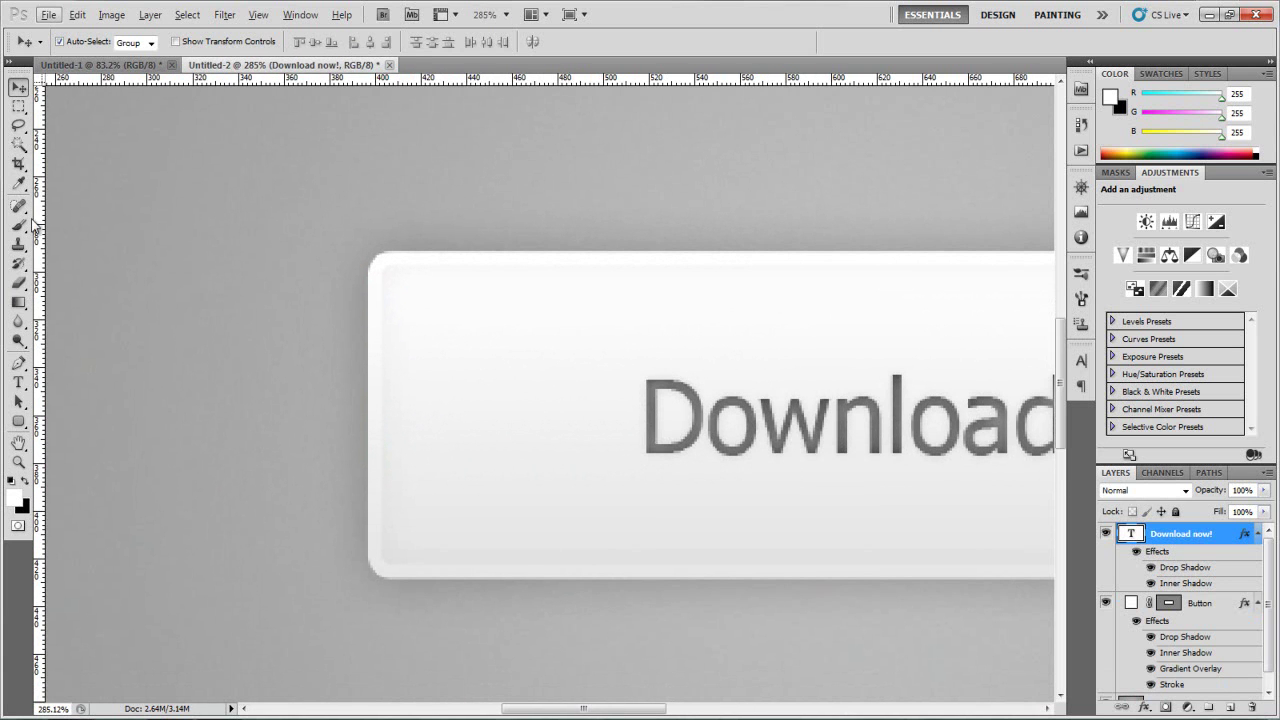
{"action": "left_click", "coordinate": [18, 423]}
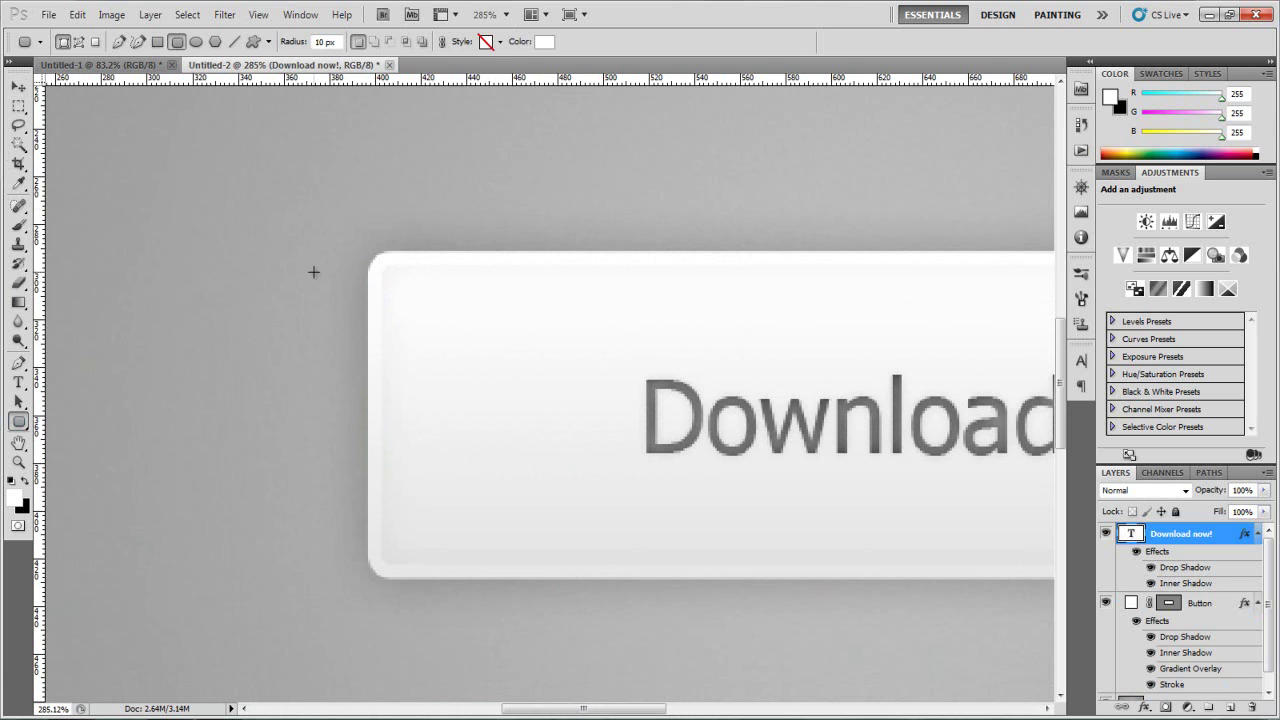
{"action": "mouse_move", "coordinate": [303, 273]}
{"action": "left_mouse_down"}
{"action": "mouse_move", "coordinate": [443, 374]}
{"action": "mouse_move", "coordinate": [534, 471]}
{"action": "mouse_move", "coordinate": [540, 523]}
{"action": "mouse_move", "coordinate": [560, 523]}
{"action": "mouse_move", "coordinate": [337, 202]}
{"action": "mouse_move", "coordinate": [520, 394]}
{"action": "mouse_move", "coordinate": [869, 349]}
{"action": "mouse_move", "coordinate": [657, 611]}
{"action": "mouse_move", "coordinate": [543, 517]}
{"action": "mouse_move", "coordinate": [554, 524]}
{"action": "left_mouse_up"}
{"action": "key", "text": "shift"}
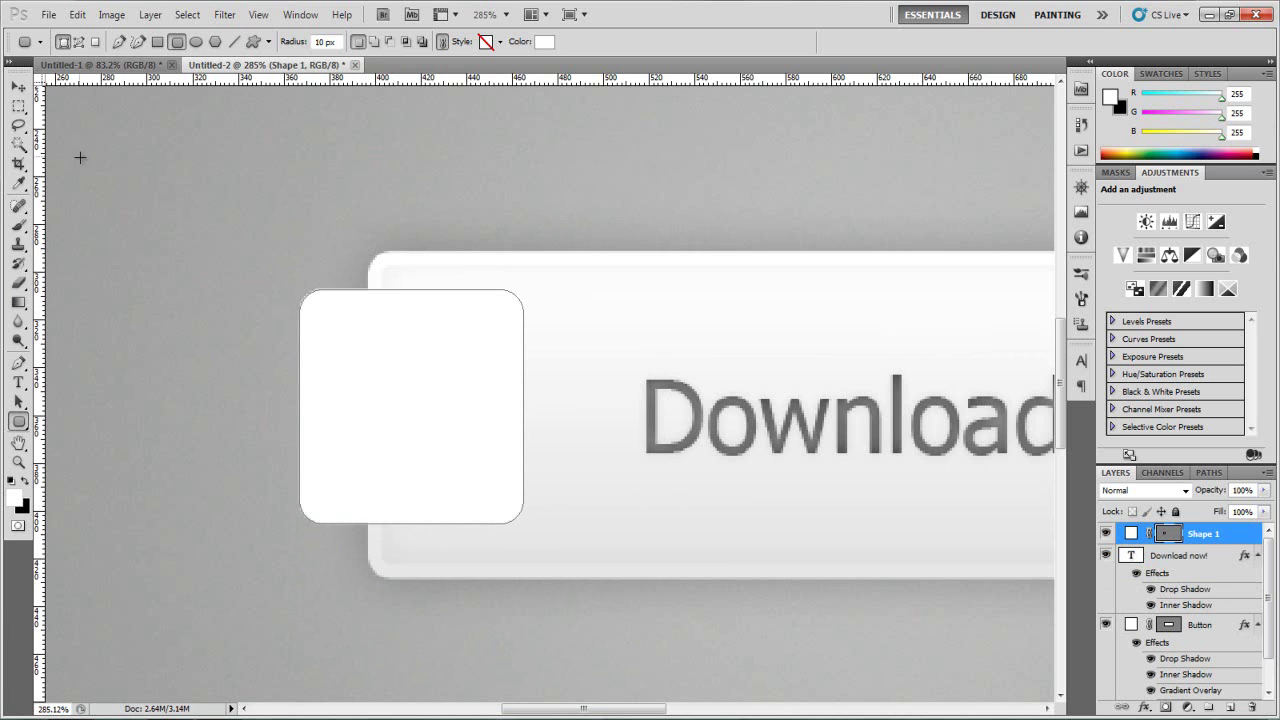
Step: Move the rounded square further right over the button and nudge it down to centre it vertically
{"action": "left_click", "coordinate": [19, 87]}
{"action": "left_click_drag", "start_coordinate": [394, 402], "coordinate": [424, 391]}
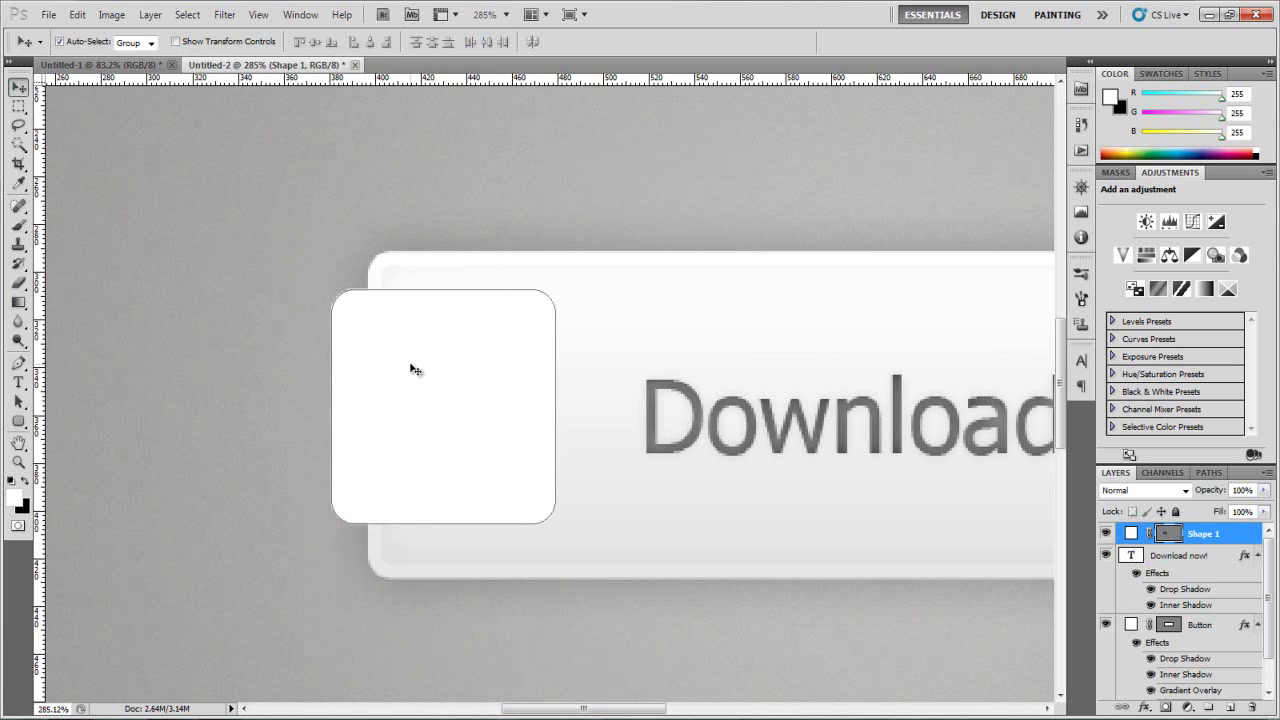
{"action": "key", "text": "Down"}
{"action": "key", "text": "Down"}
{"action": "key", "text": "Down"}
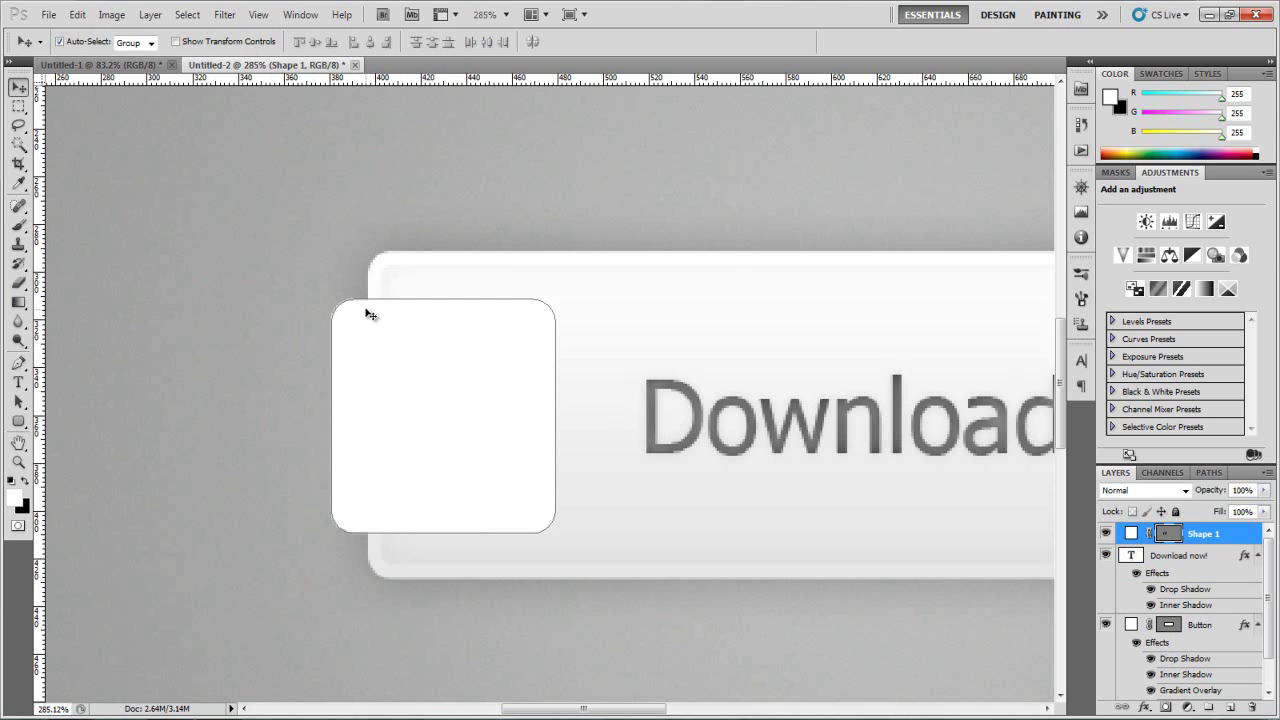
Step: Rasterize the rounded square's layer, then delete the strip projecting beyond the button's left edge and clear the selection
{"action": "right_click", "coordinate": [1190, 534]}
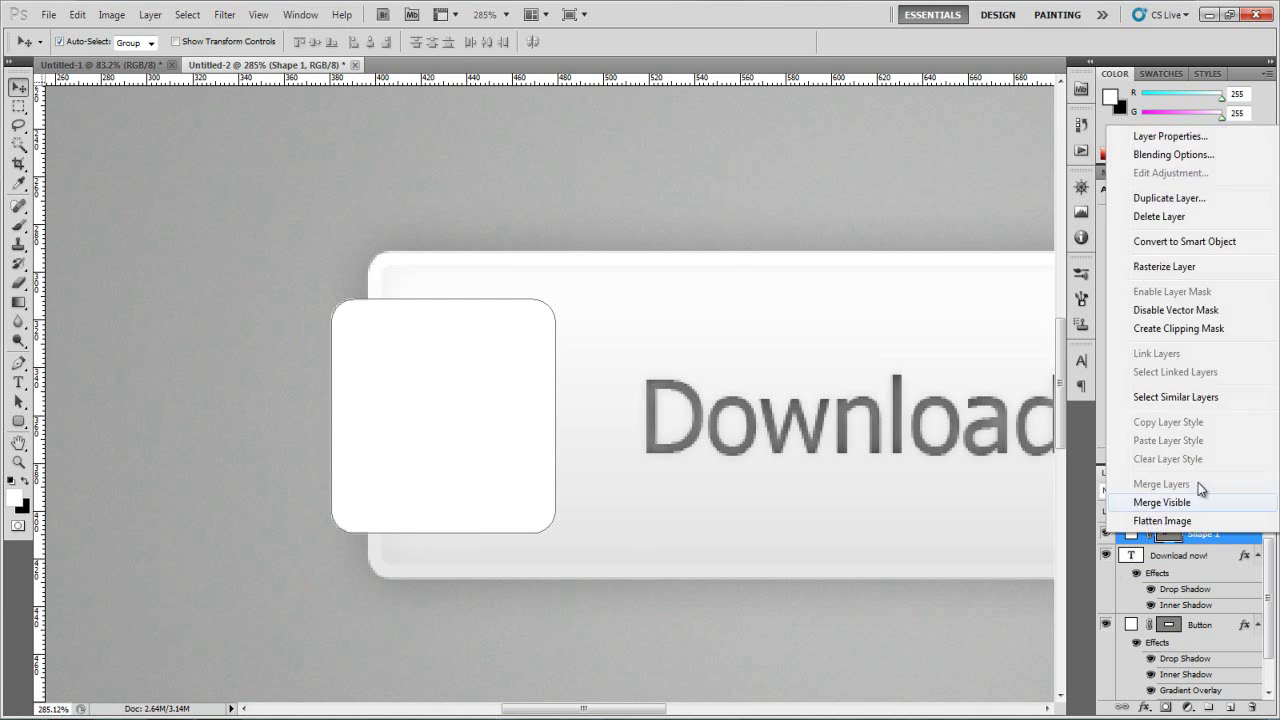
{"action": "left_click", "coordinate": [1158, 274]}
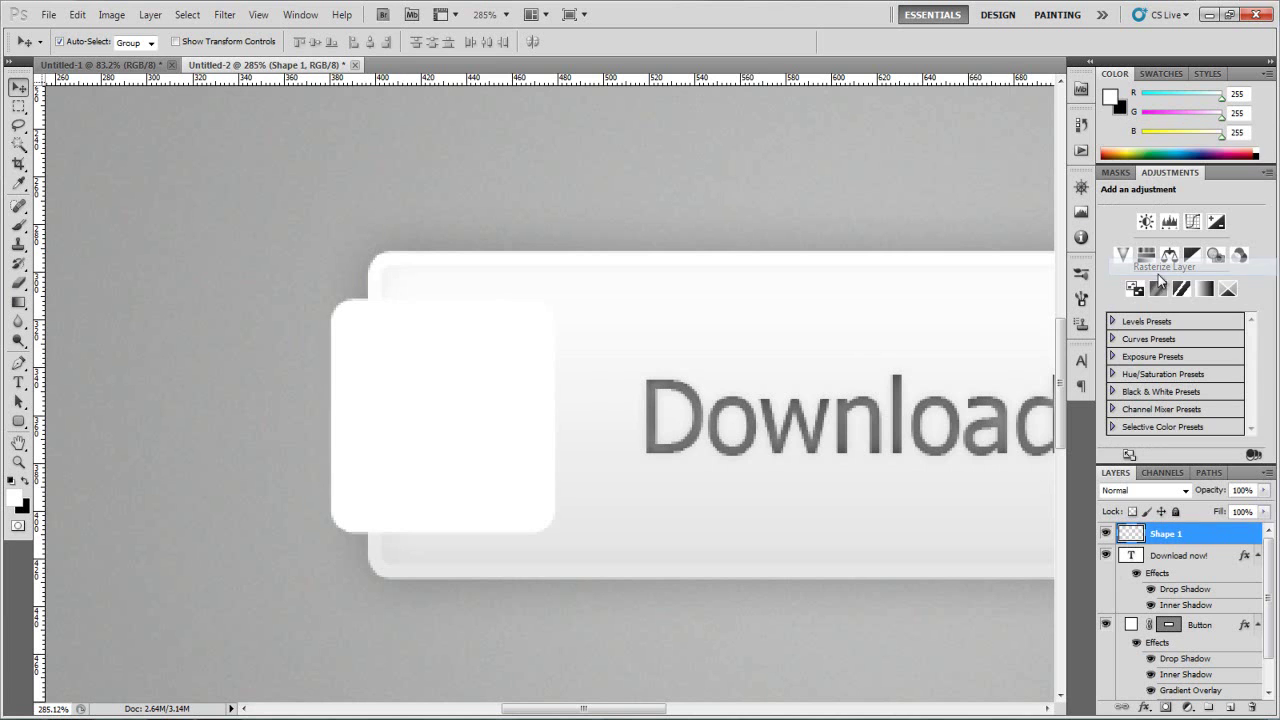
{"action": "left_click", "coordinate": [19, 108]}
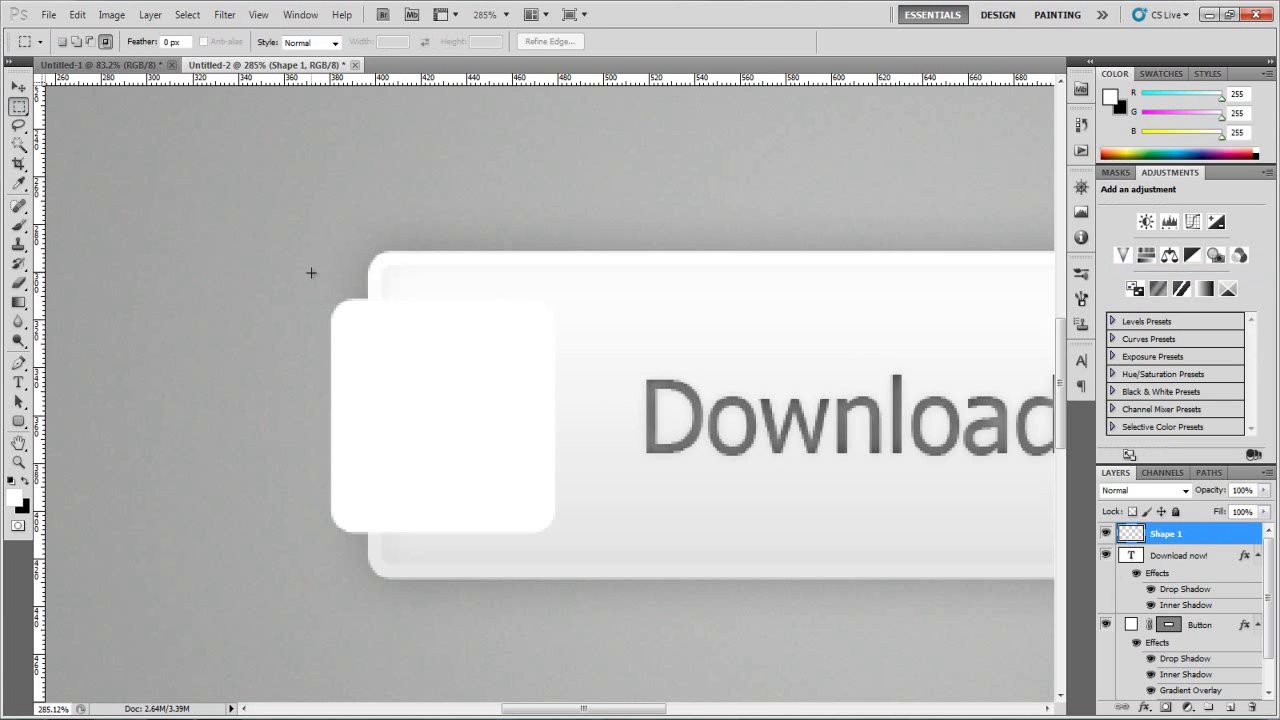
{"action": "left_click_drag", "start_coordinate": [359, 457], "coordinate": [364, 557]}
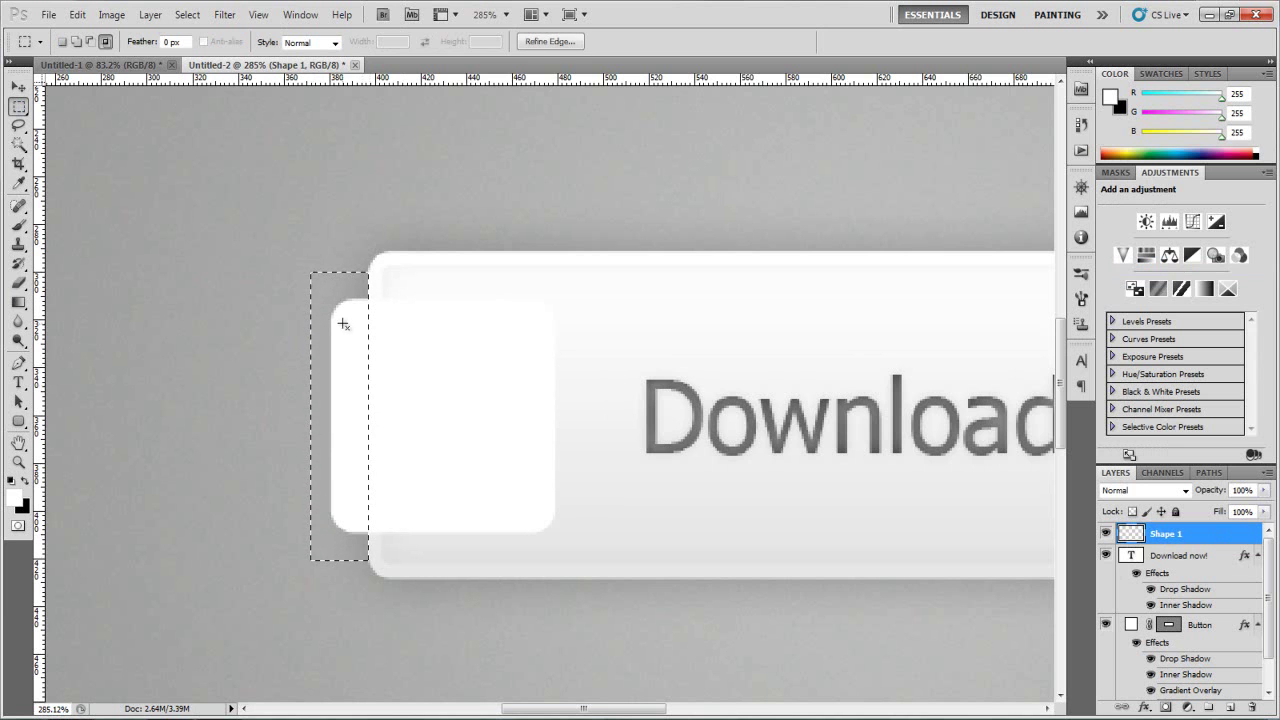
{"action": "left_click", "coordinate": [313, 285]}
{"action": "left_click_drag", "start_coordinate": [368, 549], "coordinate": [362, 555]}
{"action": "scroll", "coordinate": [360, 289], "scroll_direction": "up", "scroll_amount": 8}
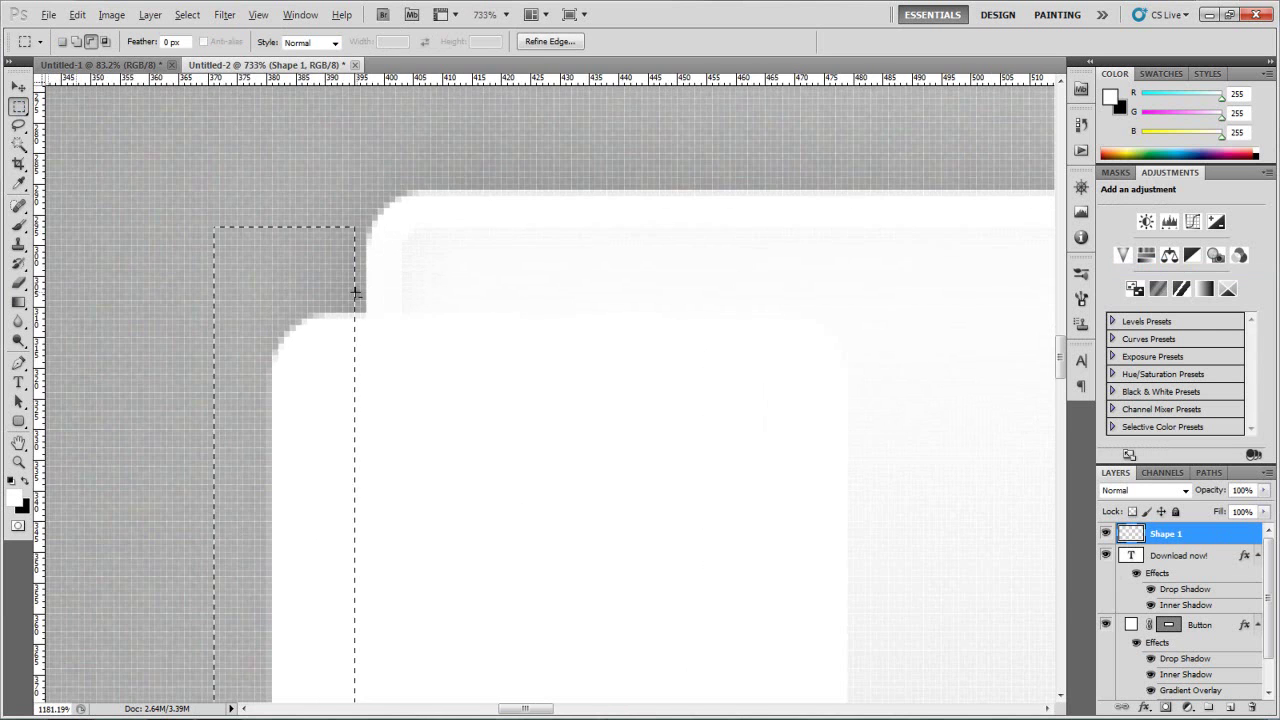
{"action": "scroll", "coordinate": [367, 313], "scroll_direction": "down", "scroll_amount": 8}
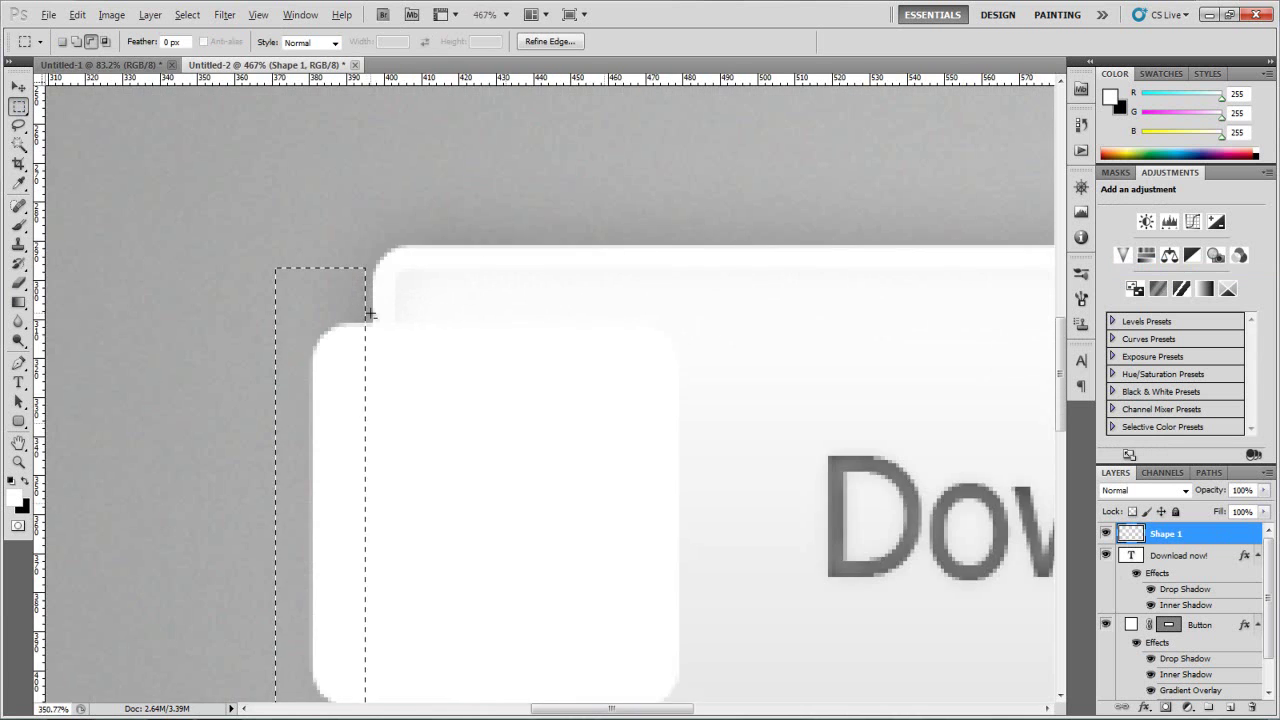
{"action": "scroll", "coordinate": [368, 300], "scroll_direction": "up", "scroll_amount": 2}
{"action": "scroll", "coordinate": [368, 300], "scroll_direction": "down", "scroll_amount": 1}
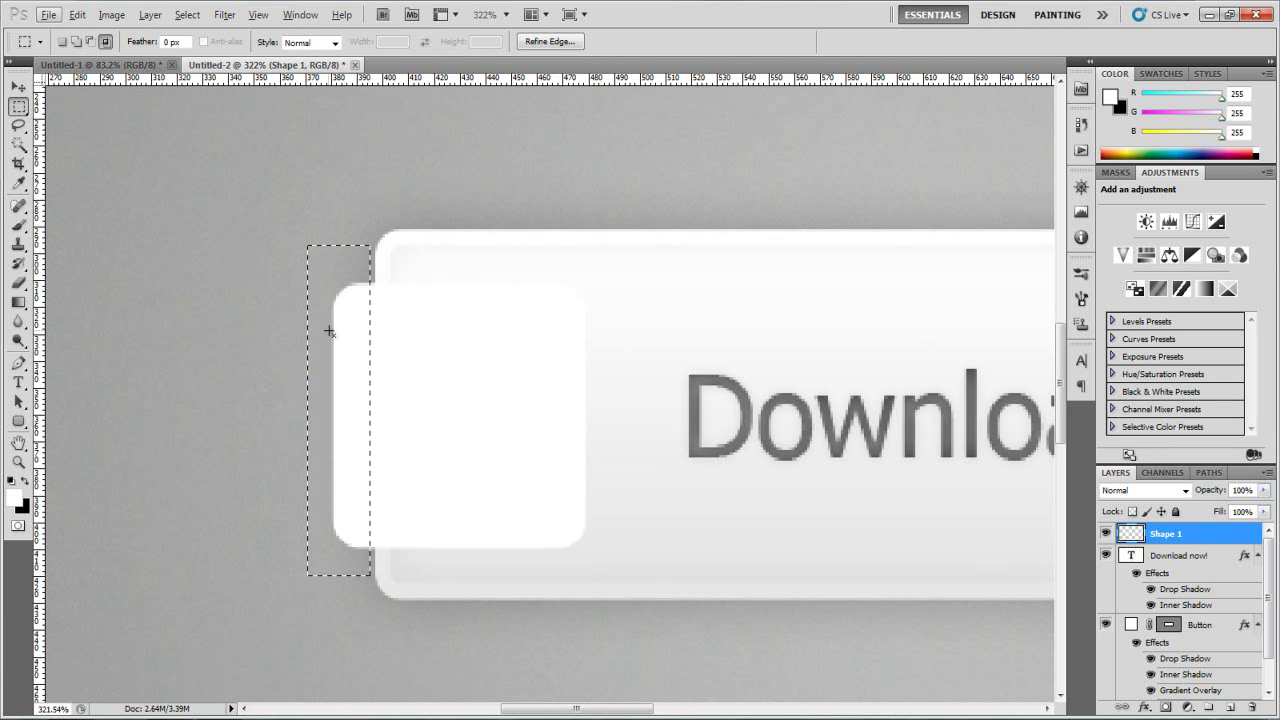
{"action": "key", "text": "Delete"}
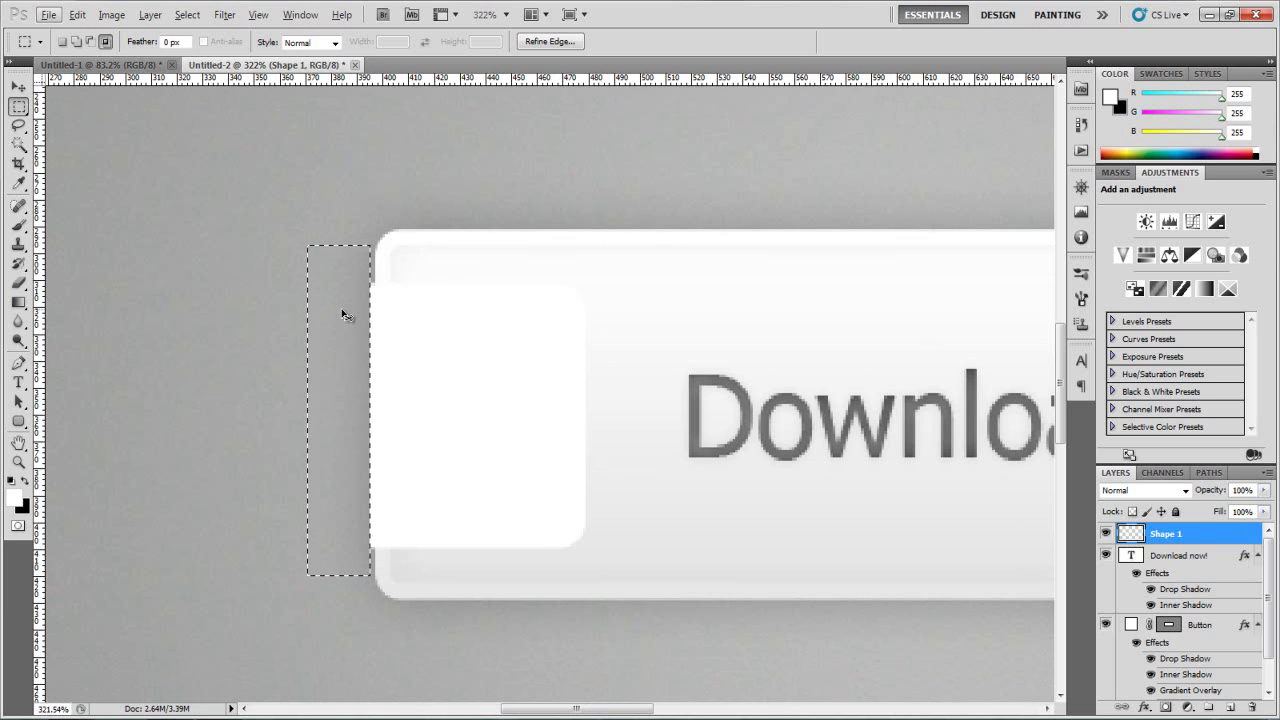
{"action": "key", "text": "v"}
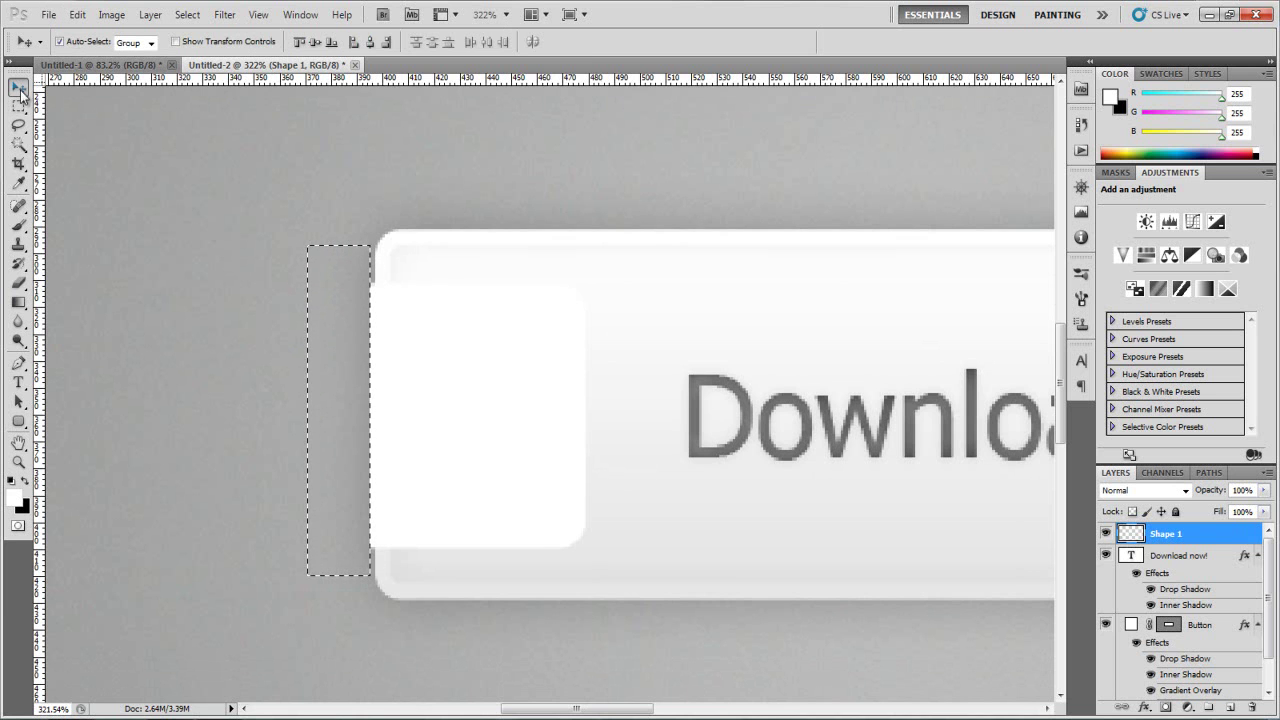
{"action": "key", "text": "ctrl+d"}
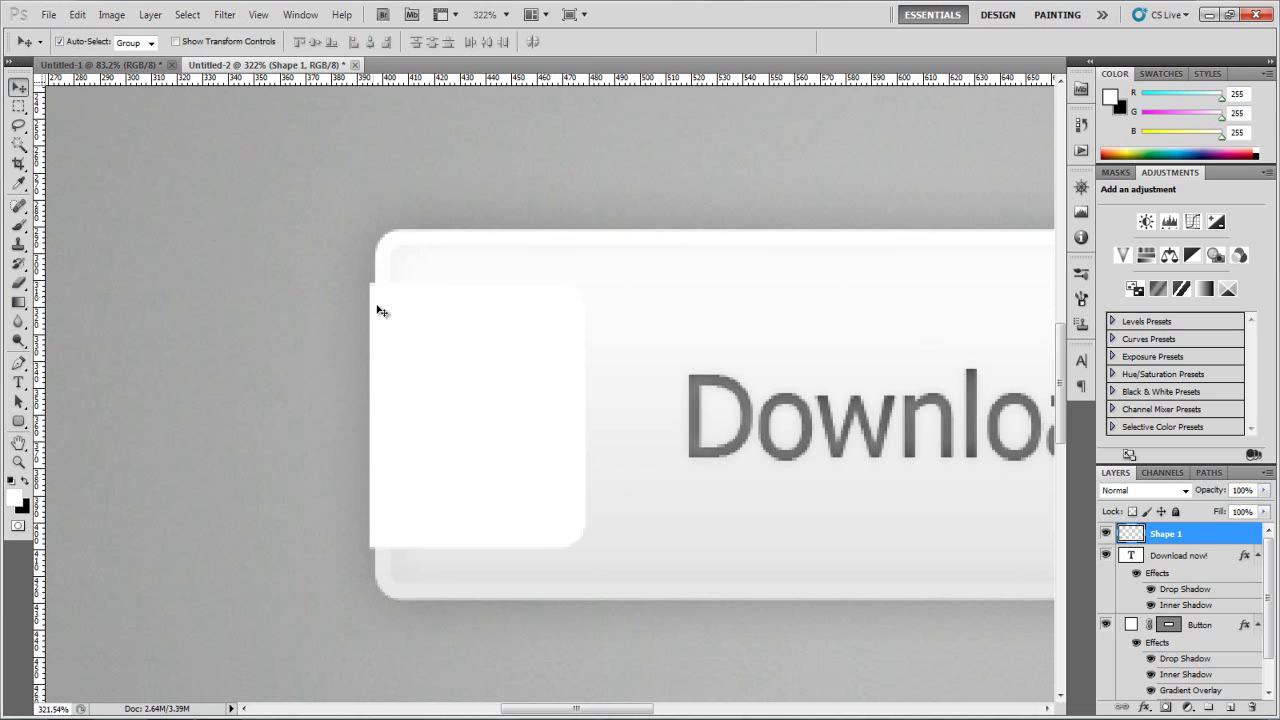
Step: Add a Color Overlay in #496fa5 to the trimmed square at the button's left edge
{"action": "scroll", "coordinate": [357, 280], "scroll_direction": "up", "scroll_amount": 2}
{"action": "scroll", "coordinate": [449, 291], "scroll_direction": "down", "scroll_amount": 4}
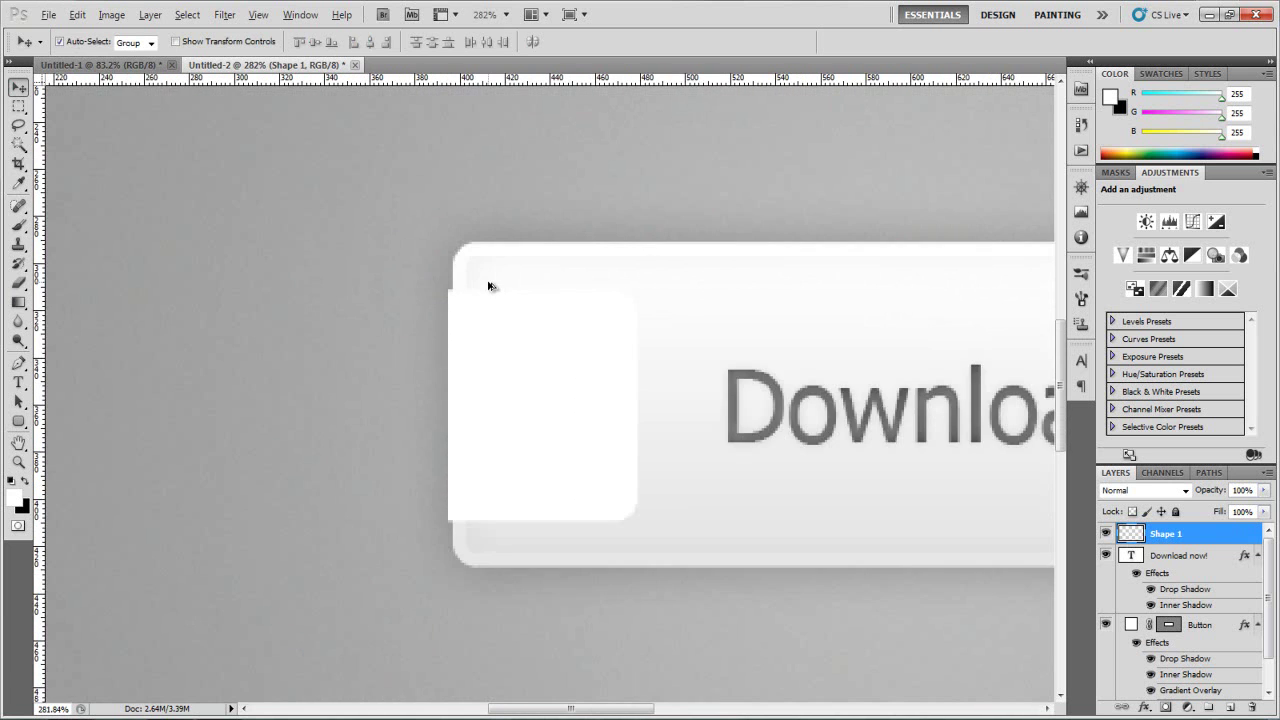
{"action": "scroll", "coordinate": [603, 340], "scroll_direction": "down", "scroll_amount": 2}
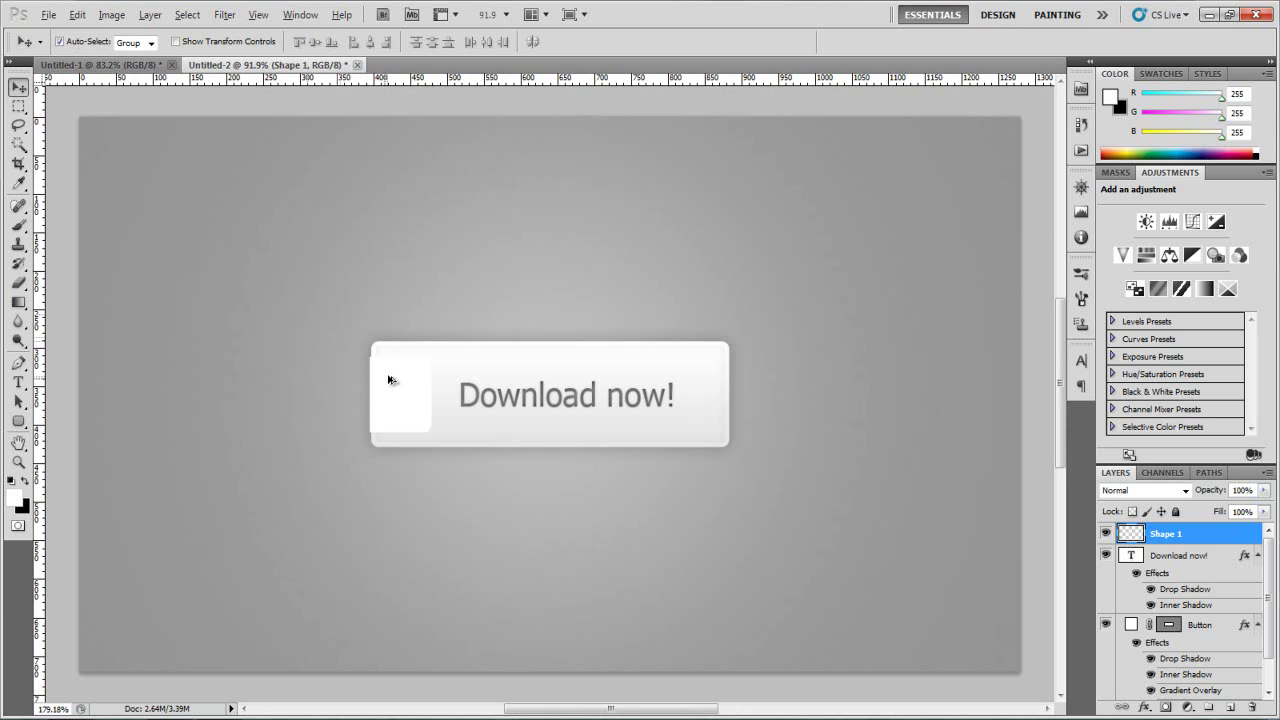
{"action": "scroll", "coordinate": [389, 374], "scroll_direction": "up", "scroll_amount": 6}
{"action": "scroll", "coordinate": [650, 382], "scroll_direction": "down", "scroll_amount": 1}
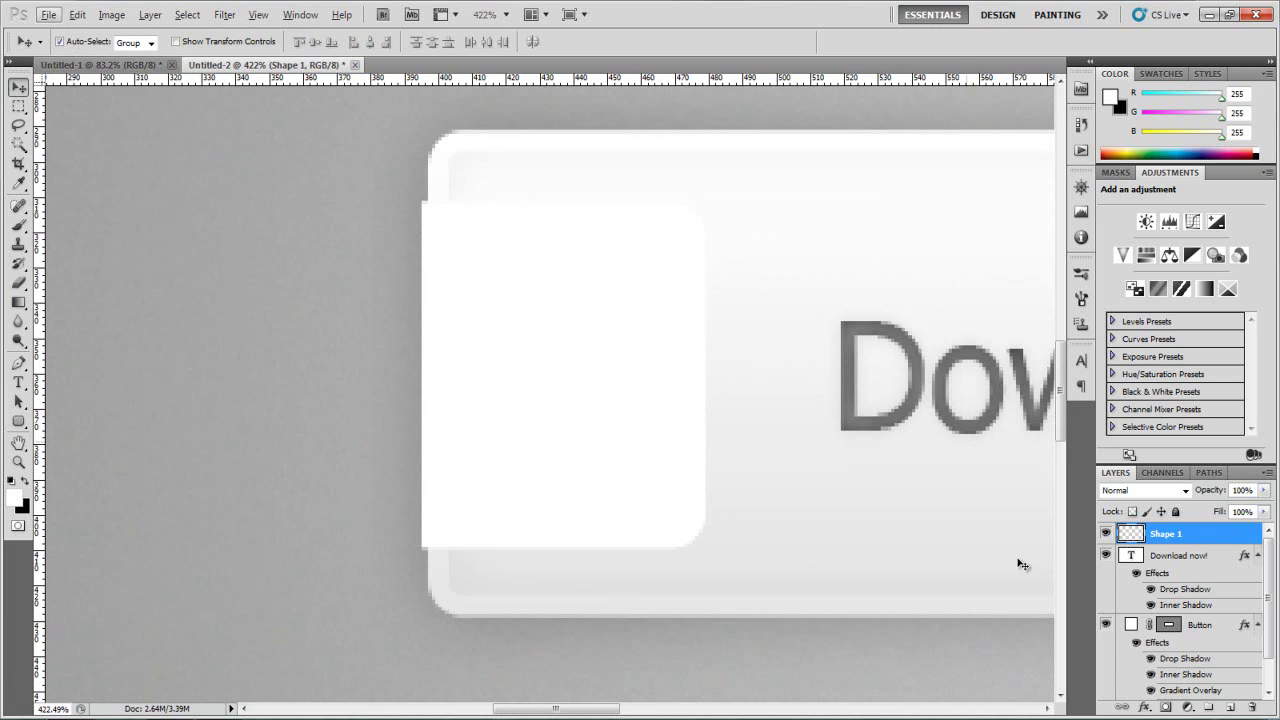
{"action": "left_click", "coordinate": [1145, 707]}
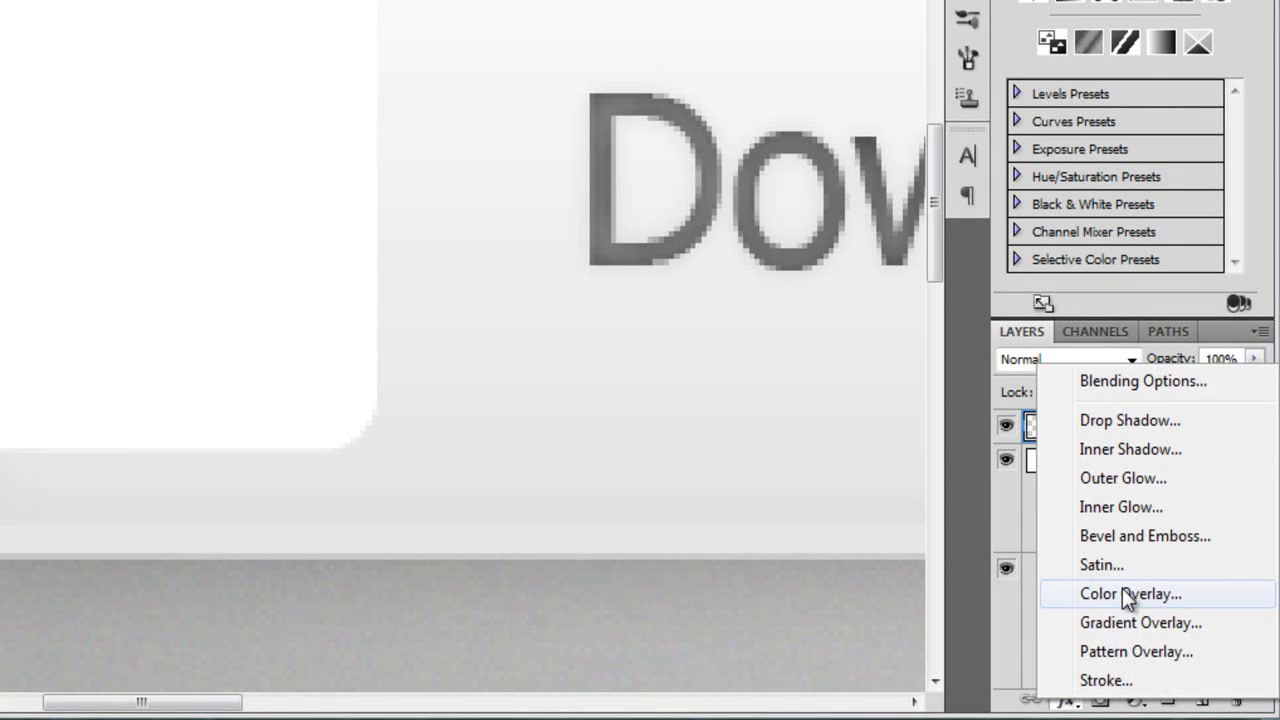
{"action": "left_click", "coordinate": [1122, 590]}
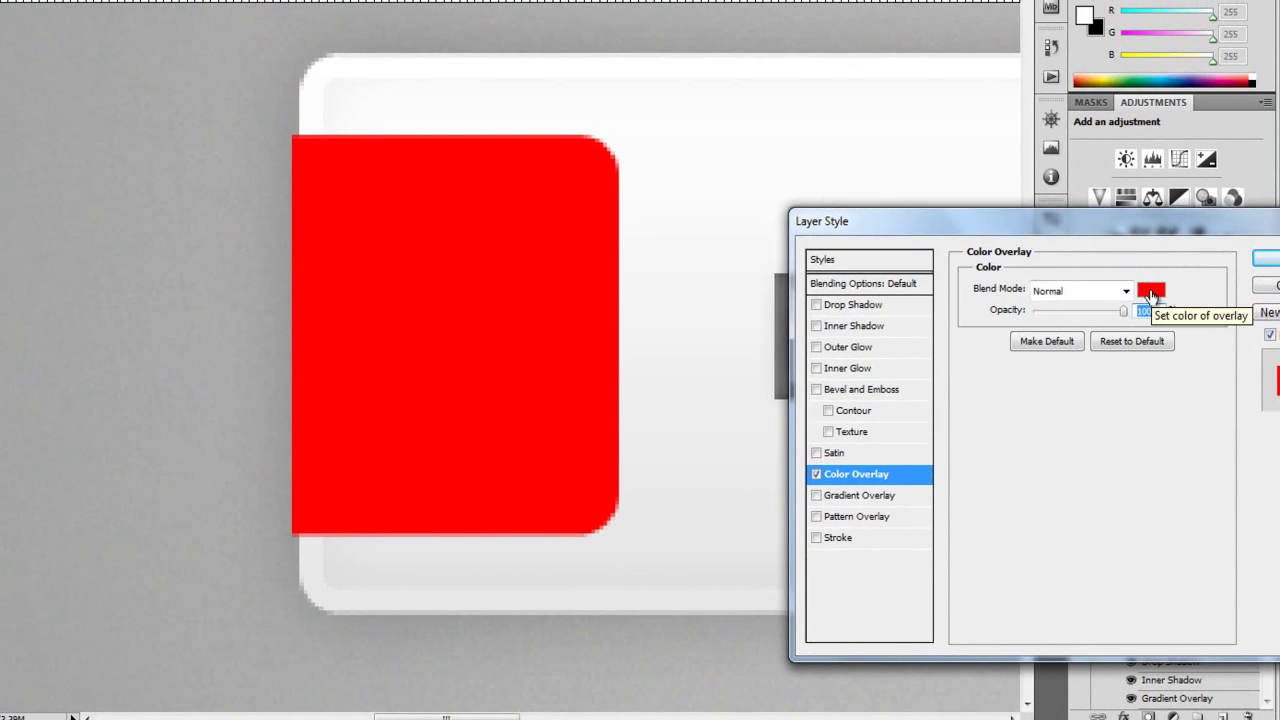
{"action": "left_click", "coordinate": [1100, 122]}
{"action": "double_click", "coordinate": [884, 473]}
{"action": "type", "text": "4"}
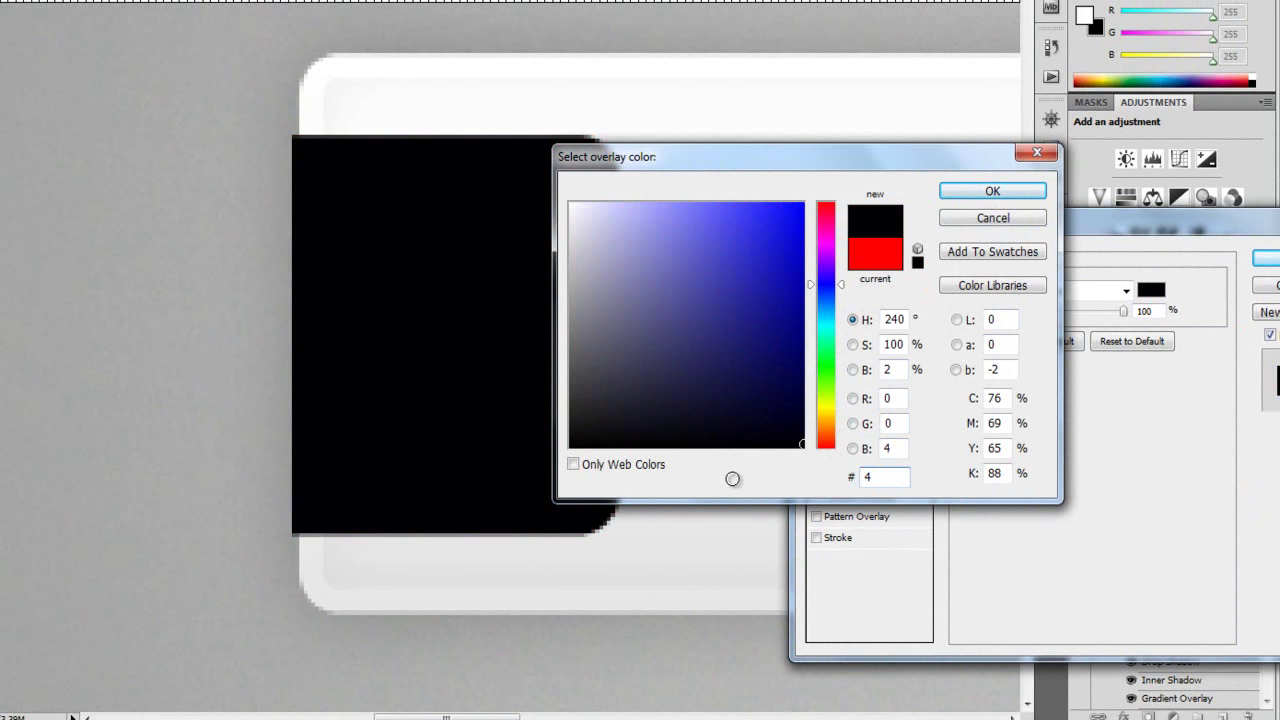
{"action": "type", "text": "96fa5"}
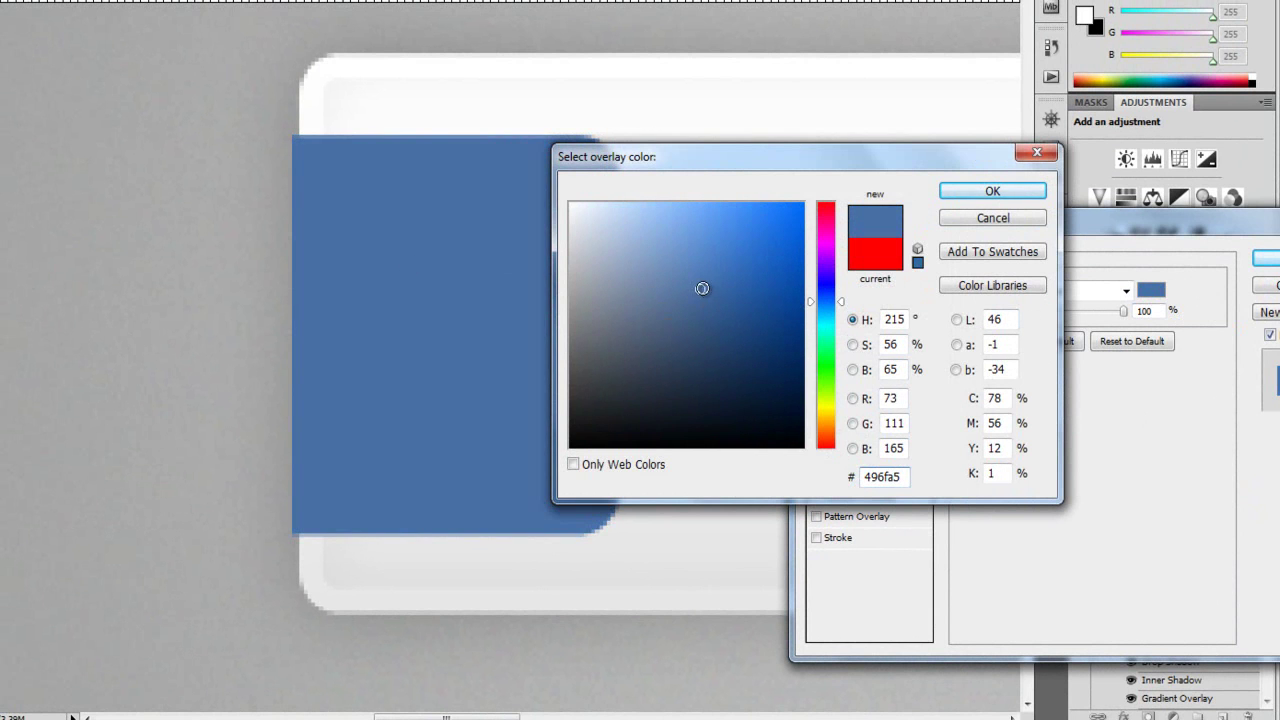
{"action": "left_click", "coordinate": [990, 192]}
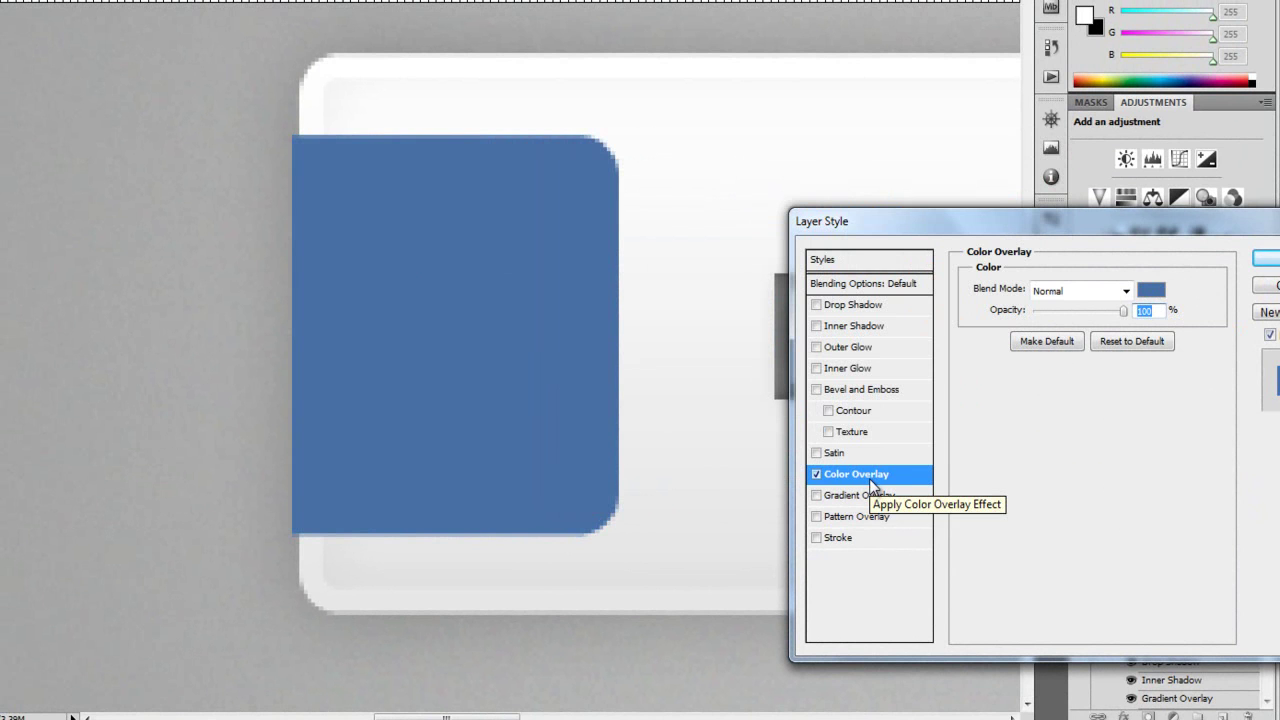
Step: Add an Inner Shadow to the blue shape with 10% opacity, 0 px distance, 12% choke and 9 px size
{"action": "left_click", "coordinate": [816, 326]}
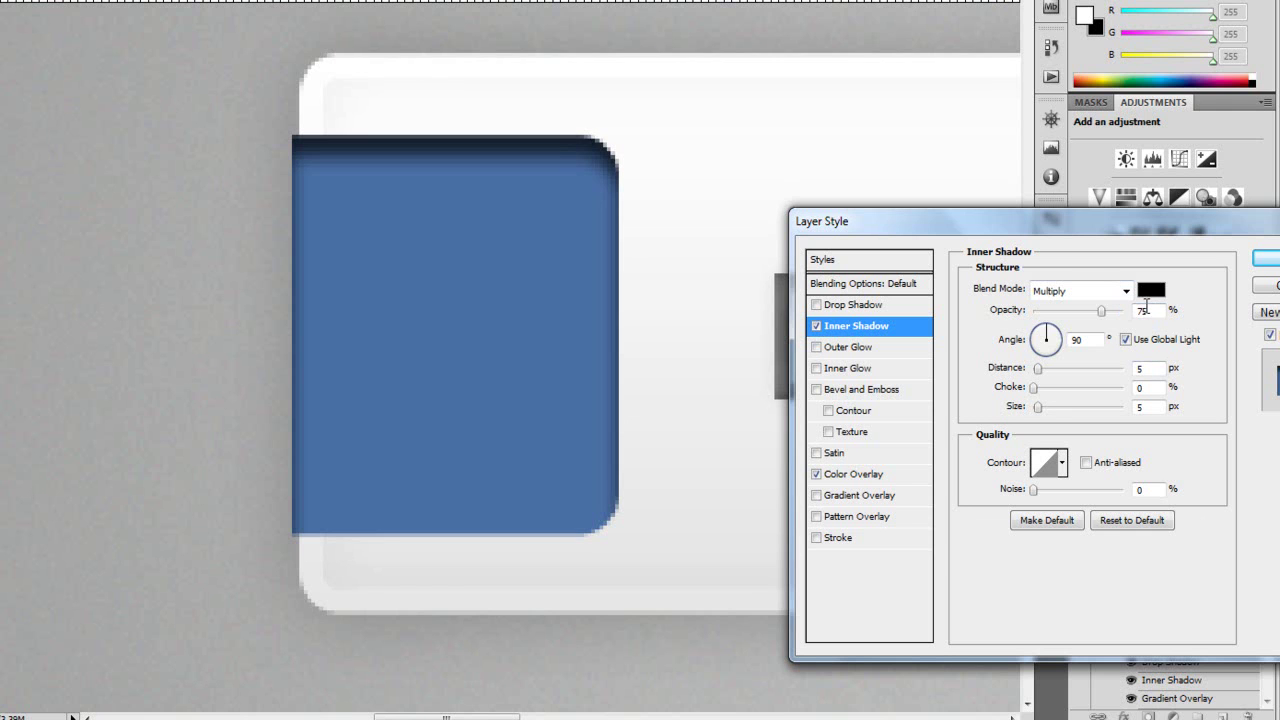
{"action": "double_click", "coordinate": [1153, 310]}
{"action": "type", "text": "10"}
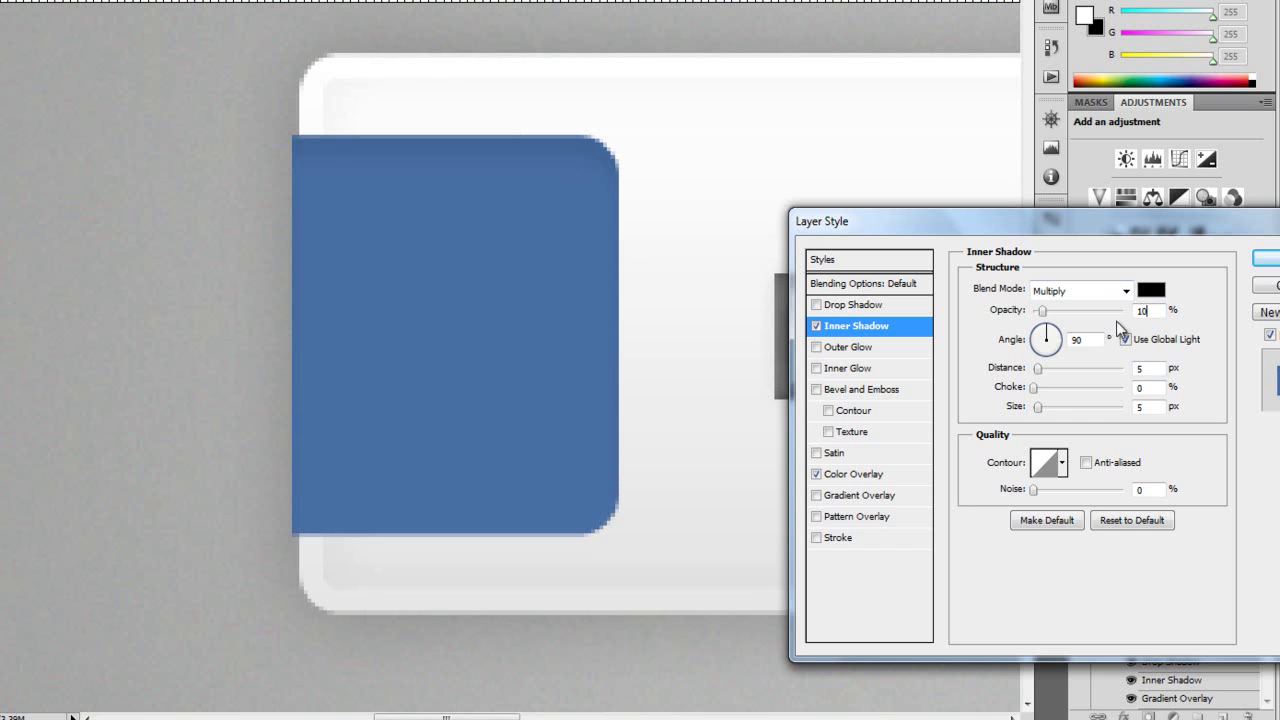
{"action": "type", "text": "0"}
{"action": "type", "text": "12"}
{"action": "key", "text": "Tab"}
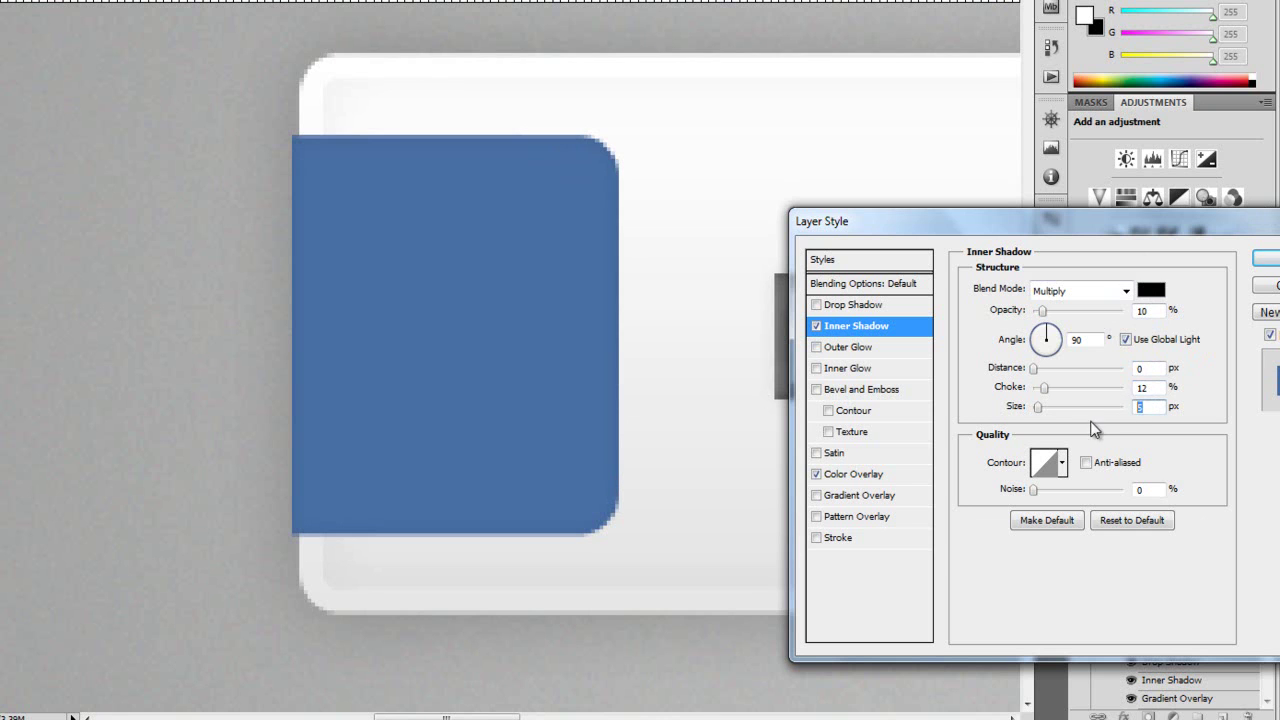
{"action": "type", "text": "9"}
Step: Add a Drop Shadow to the blue shape with 50% opacity and 0 px distance, and apply the layer style
{"action": "left_click", "coordinate": [846, 305]}
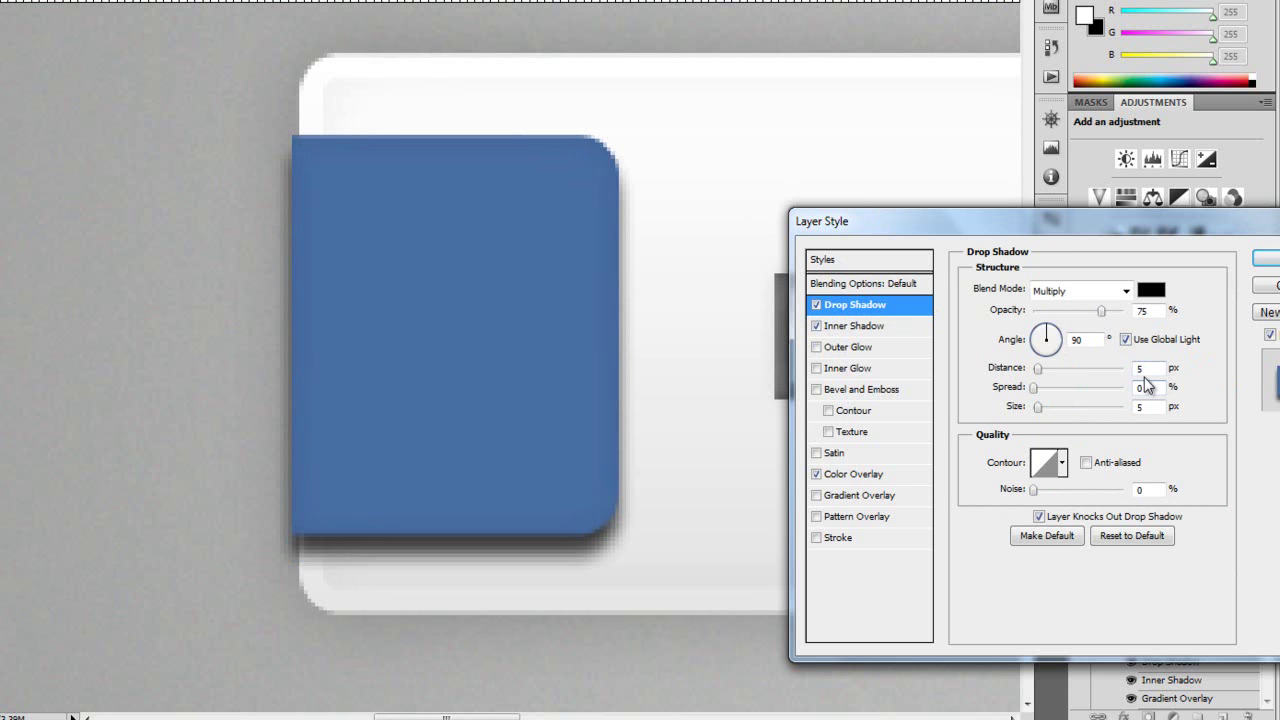
{"action": "type", "text": "0"}
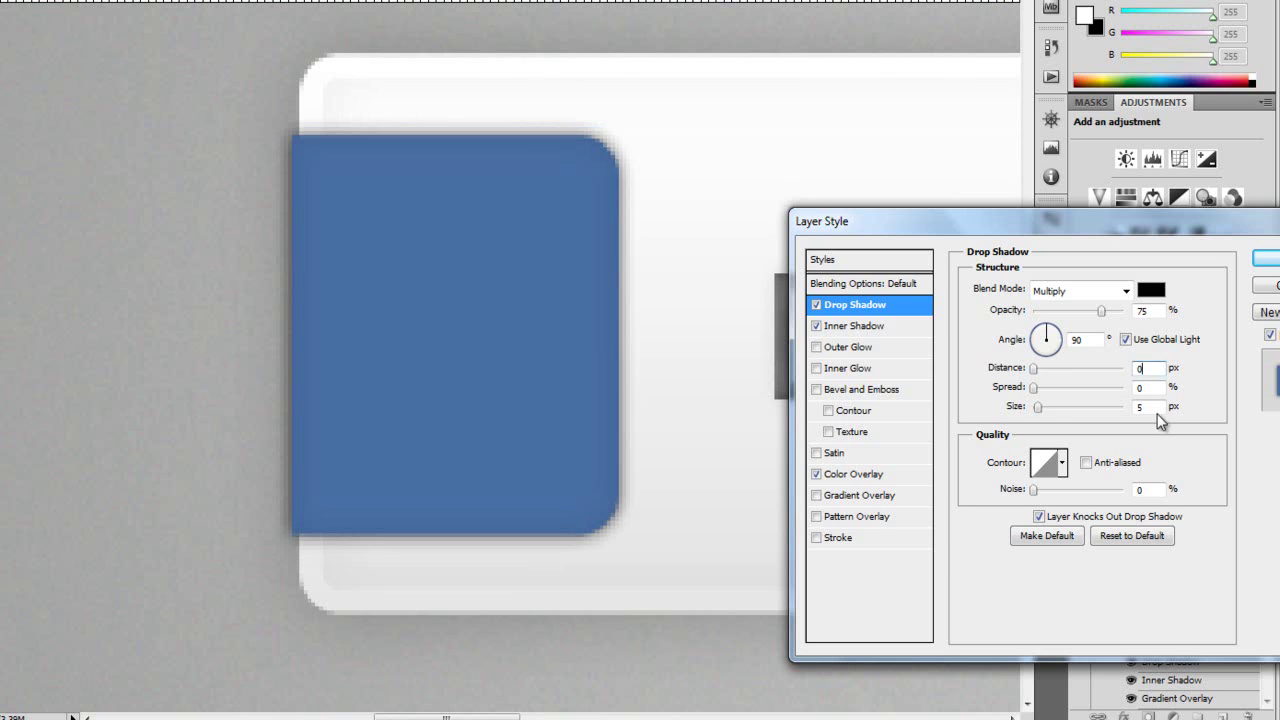
{"action": "double_click", "coordinate": [1157, 313]}
{"action": "key", "text": "BackSpace"}
{"action": "type", "text": "50"}
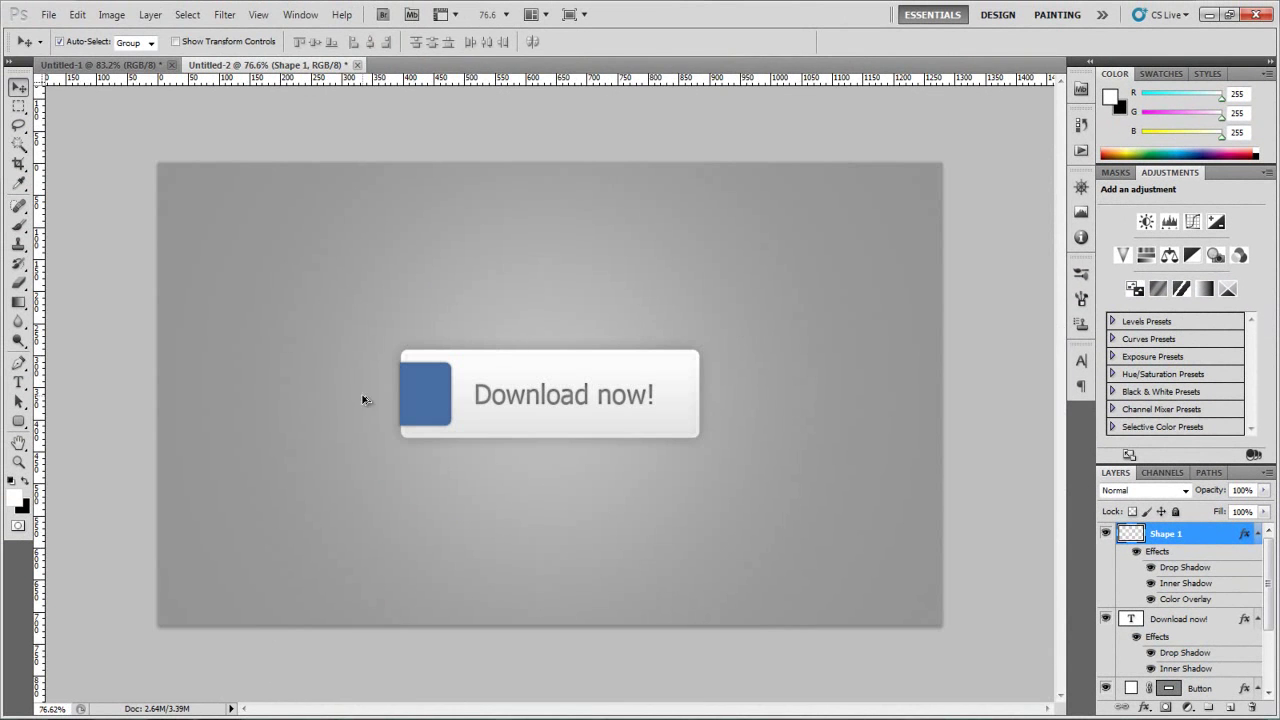
Step: Scale the blue shape to about 103% width and 87% height, and centre it vertically on the button
{"action": "scroll", "coordinate": [381, 401], "scroll_direction": "up", "scroll_amount": 3}
{"action": "scroll", "coordinate": [374, 400], "scroll_direction": "down", "scroll_amount": 4}
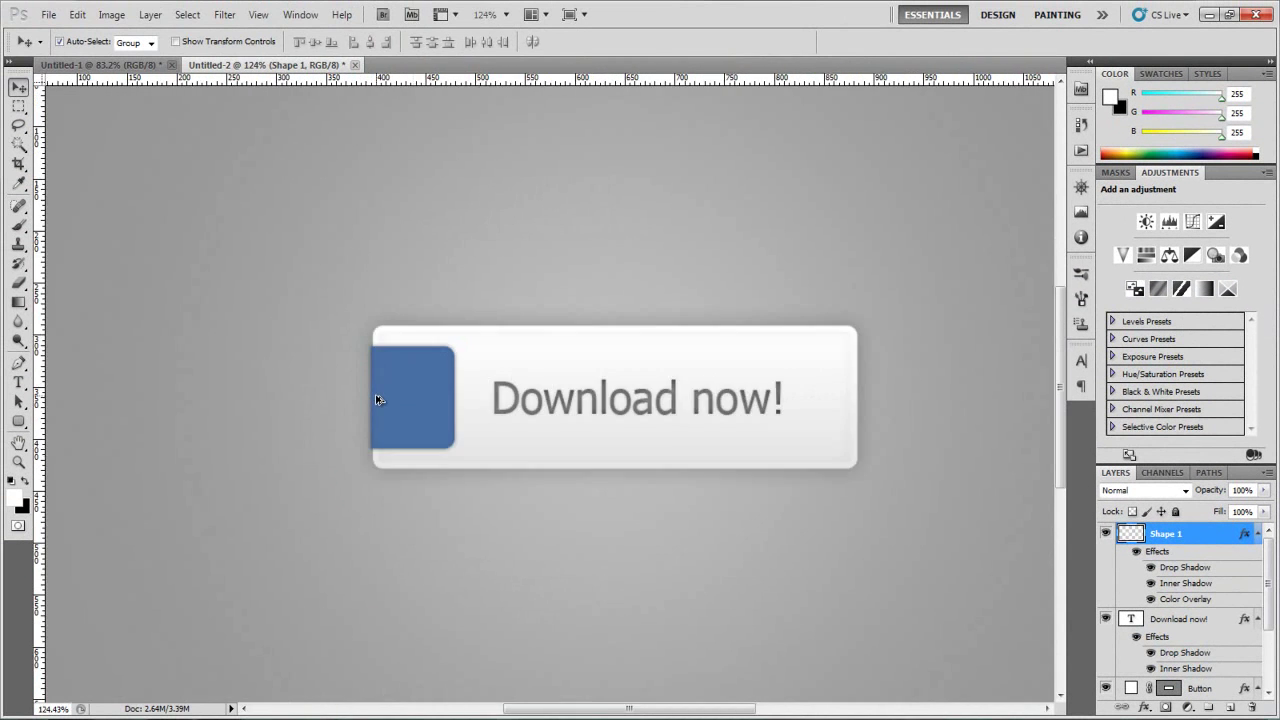
{"action": "scroll", "coordinate": [366, 375], "scroll_direction": "up", "scroll_amount": 3}
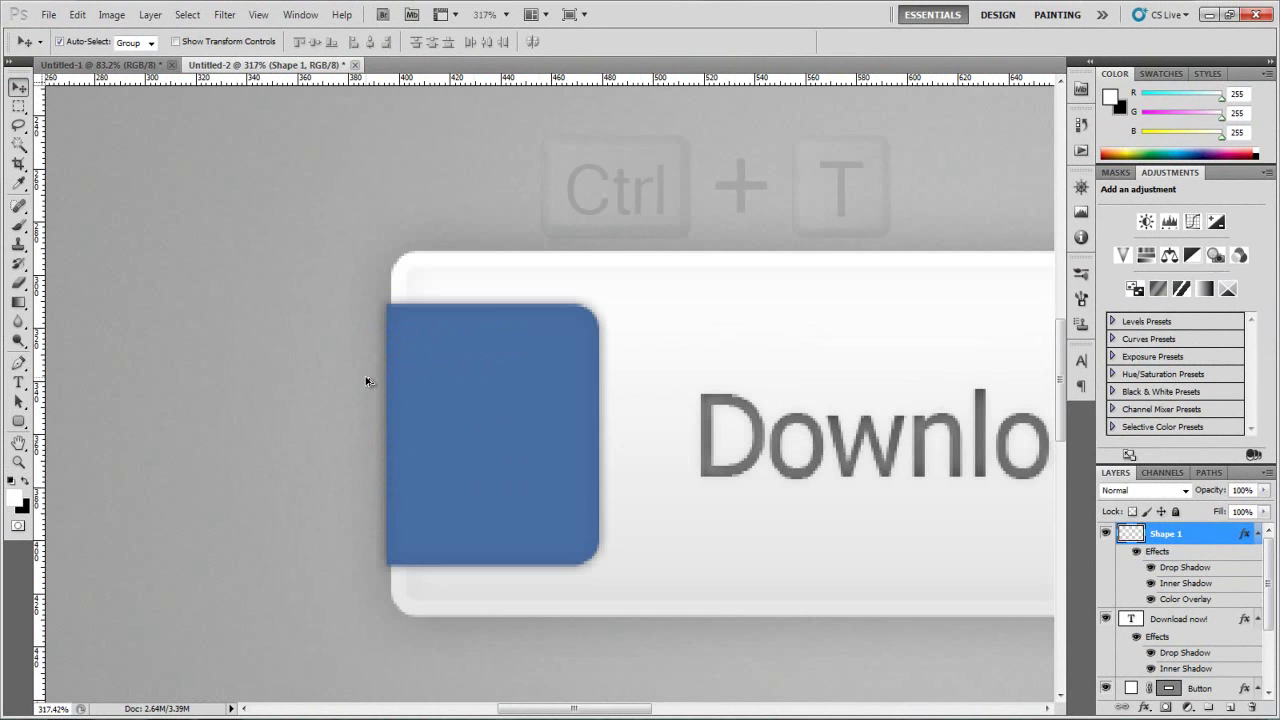
{"action": "key", "text": "ctrl+t"}
{"action": "left_click_drag", "start_coordinate": [493, 303], "coordinate": [493, 338]}
{"action": "left_click_drag", "start_coordinate": [600, 456], "coordinate": [606, 456]}
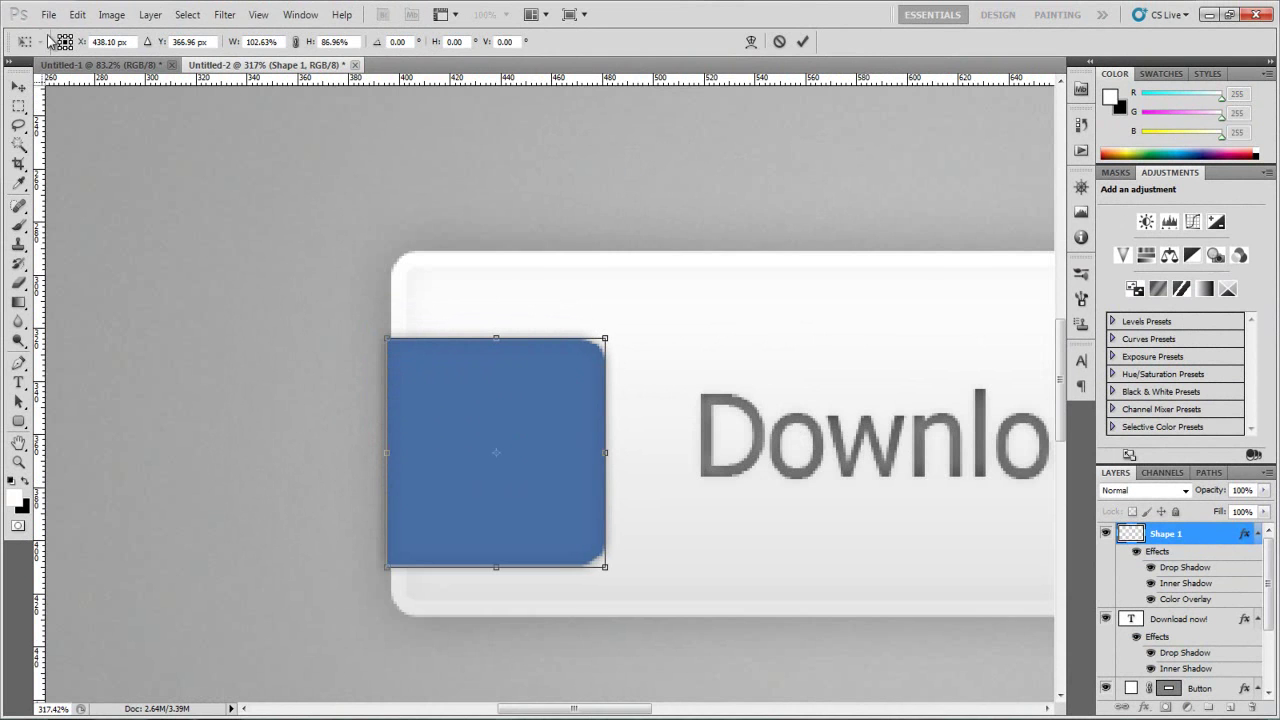
{"action": "left_click", "coordinate": [18, 87]}
{"action": "left_click", "coordinate": [560, 286]}
{"action": "mouse_move", "coordinate": [507, 407]}
{"action": "left_mouse_down"}
{"action": "mouse_move", "coordinate": [491, 383]}
{"action": "mouse_move", "coordinate": [499, 393]}
{"action": "left_mouse_up"}
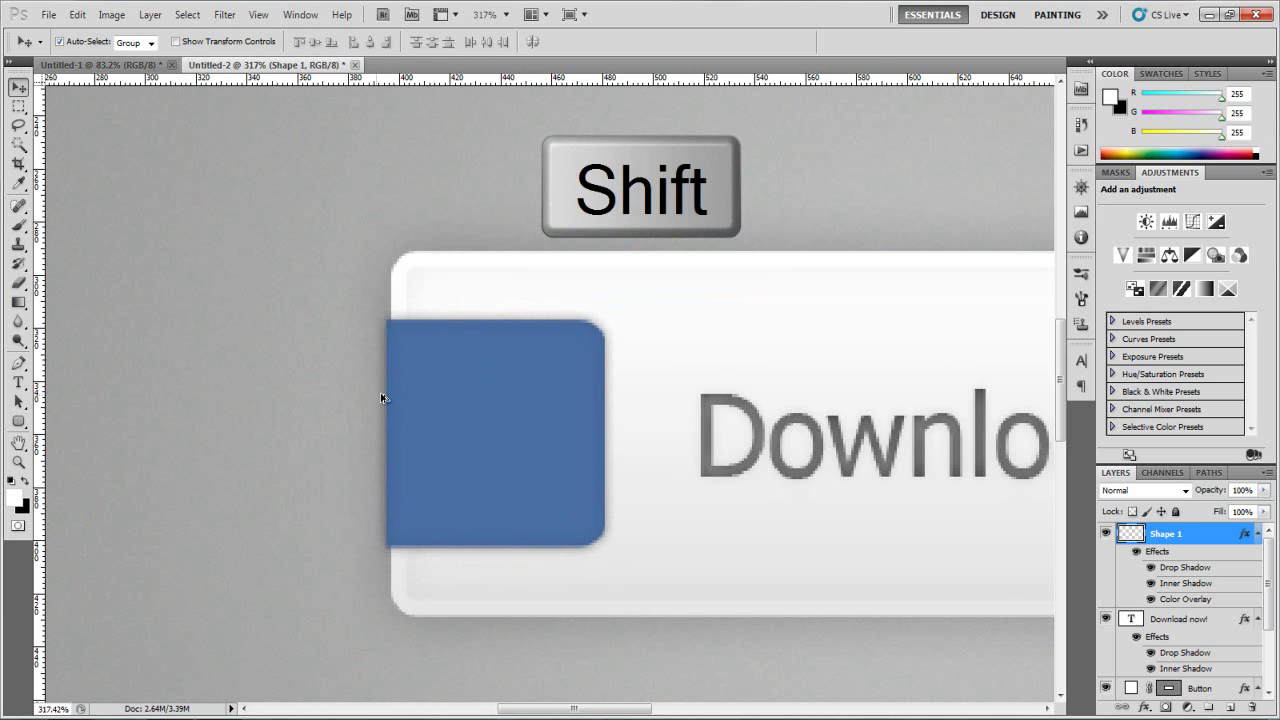
Step: Create a new layer and fill a rectangle about 113 × 110 px around the blue shape with white, then deselect
{"action": "scroll", "coordinate": [395, 315], "scroll_direction": "up", "scroll_amount": 3}
{"action": "scroll", "coordinate": [786, 362], "scroll_direction": "down", "scroll_amount": 6}
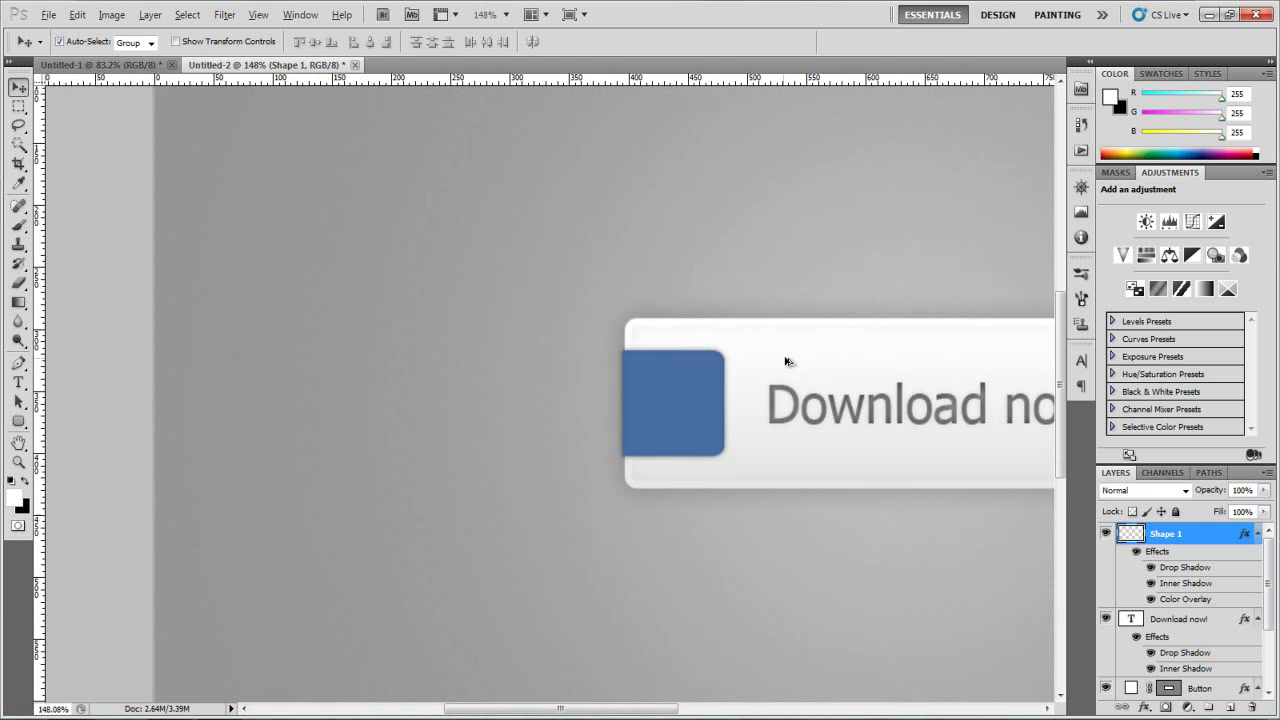
{"action": "scroll", "coordinate": [786, 362], "scroll_direction": "down", "scroll_amount": 2}
{"action": "left_click_drag", "start_coordinate": [604, 706], "coordinate": [674, 707]}
{"action": "scroll", "coordinate": [389, 395], "scroll_direction": "up", "scroll_amount": 4}
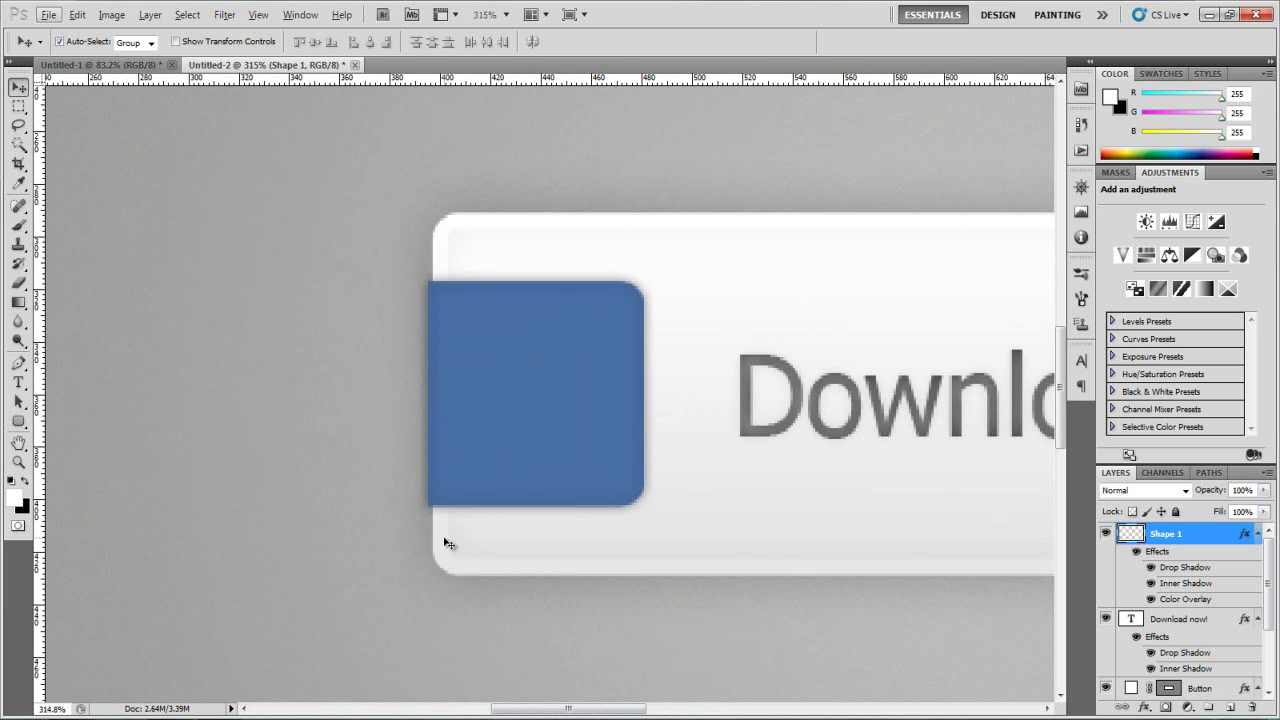
{"action": "left_click", "coordinate": [18, 105]}
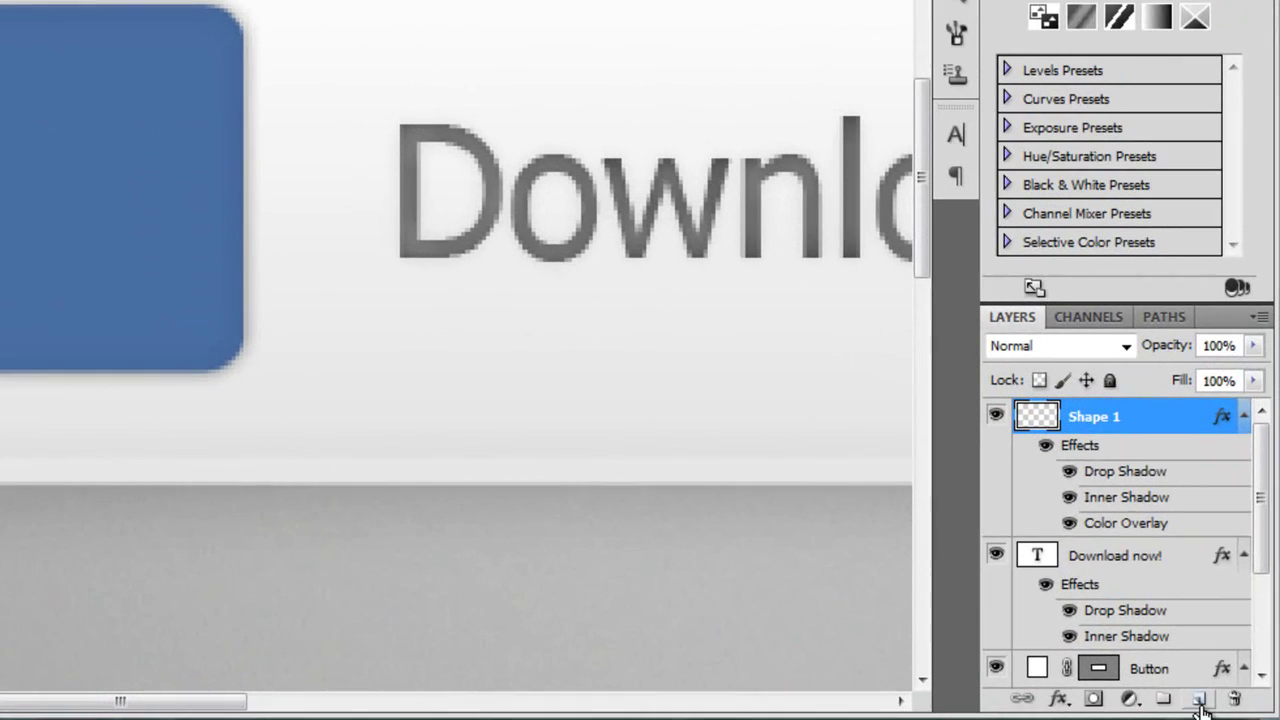
{"action": "left_click", "coordinate": [1217, 704]}
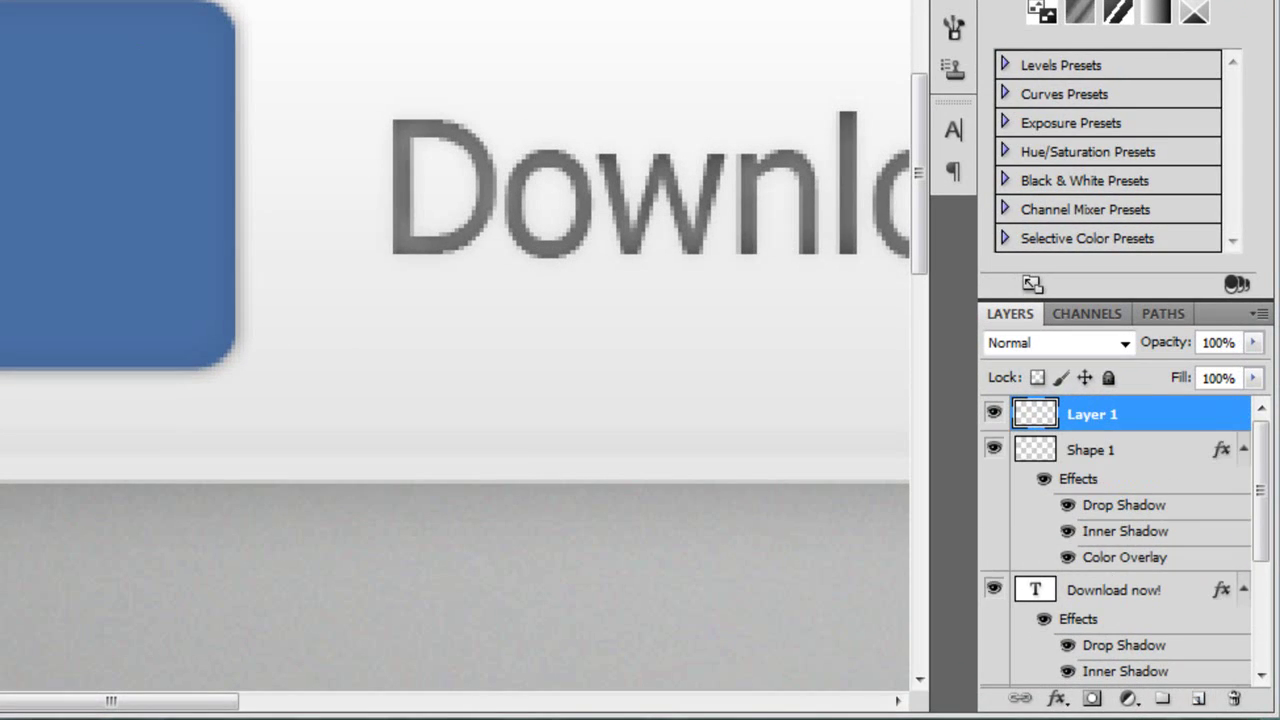
{"action": "left_click_drag", "start_coordinate": [377, 252], "coordinate": [674, 535]}
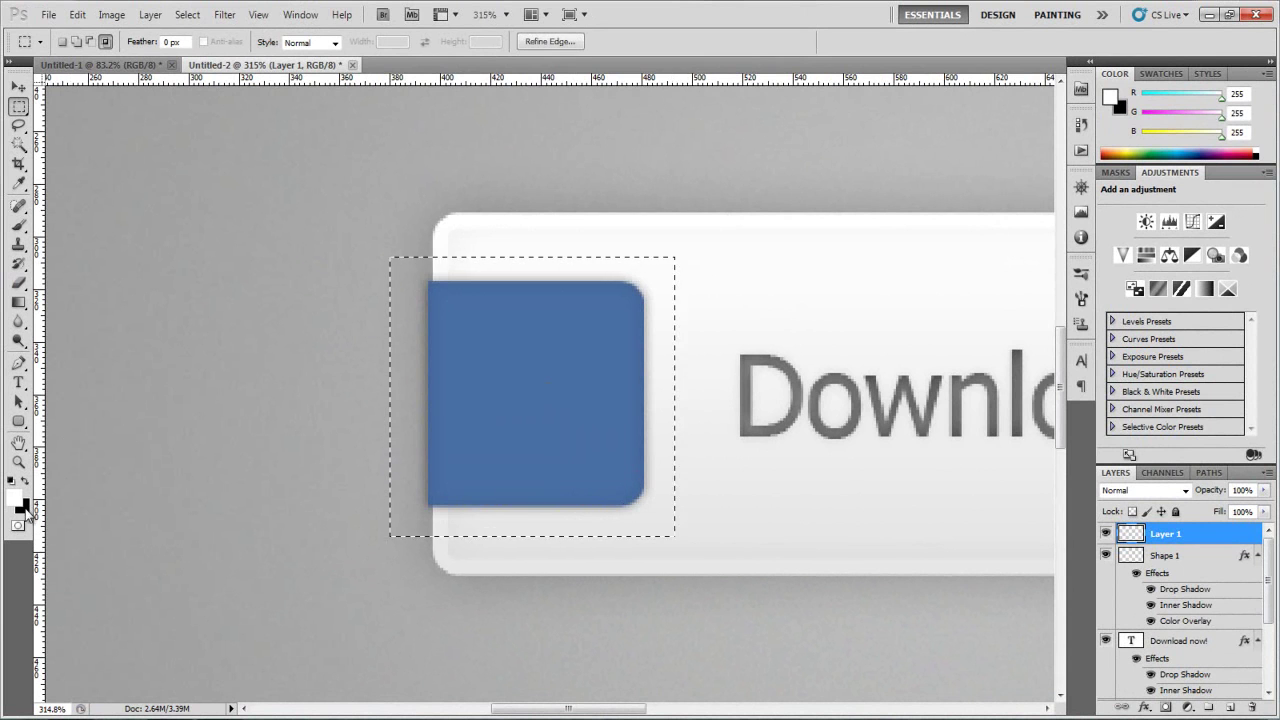
{"action": "key", "text": "alt+BackSpace"}
{"action": "left_click", "coordinate": [148, 432]}
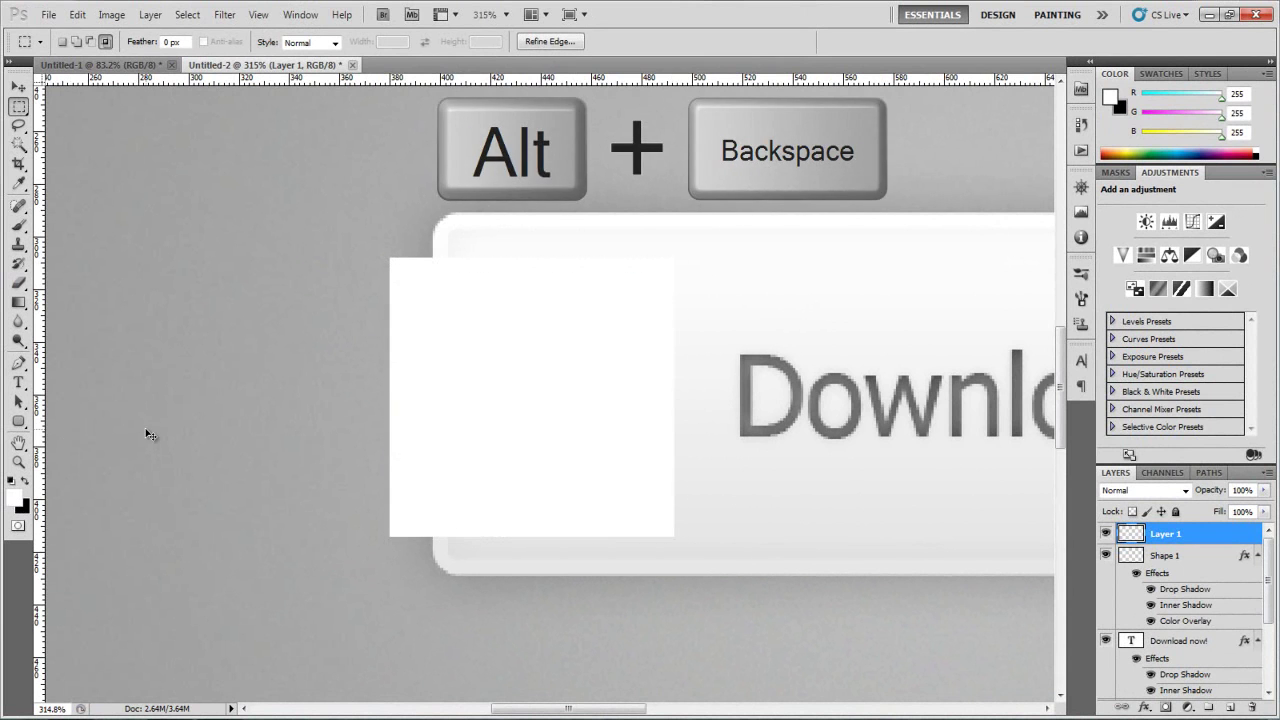
Step: Rotate the white square 45°, stretch its height to about 131%, and position it to cover the blue shape's lower-right diagonal half
{"action": "left_click", "coordinate": [18, 87]}
{"action": "left_click_drag", "start_coordinate": [508, 360], "coordinate": [546, 380]}
{"action": "key", "text": "ctrl+t"}
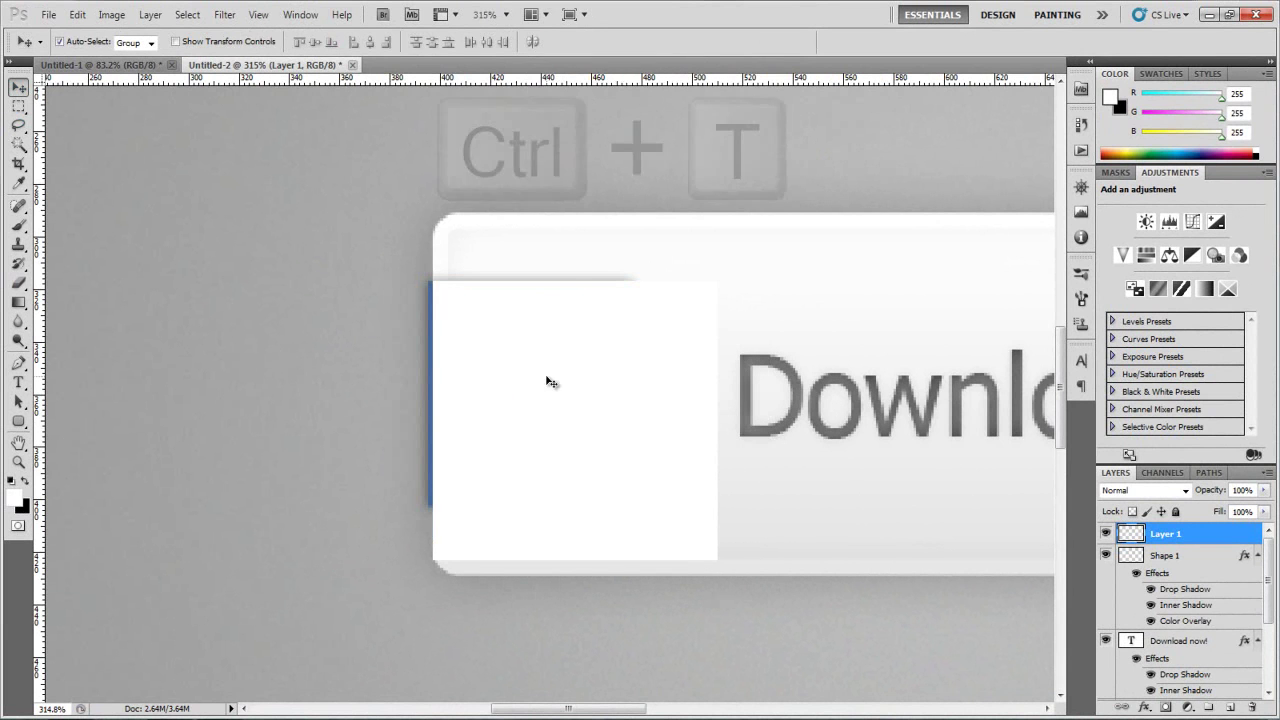
{"action": "left_click_drag", "start_coordinate": [576, 264], "coordinate": [657, 300]}
{"action": "left_click_drag", "start_coordinate": [583, 362], "coordinate": [622, 445]}
{"action": "left_click_drag", "start_coordinate": [719, 407], "coordinate": [751, 374]}
{"action": "left_click_drag", "start_coordinate": [529, 607], "coordinate": [504, 632]}
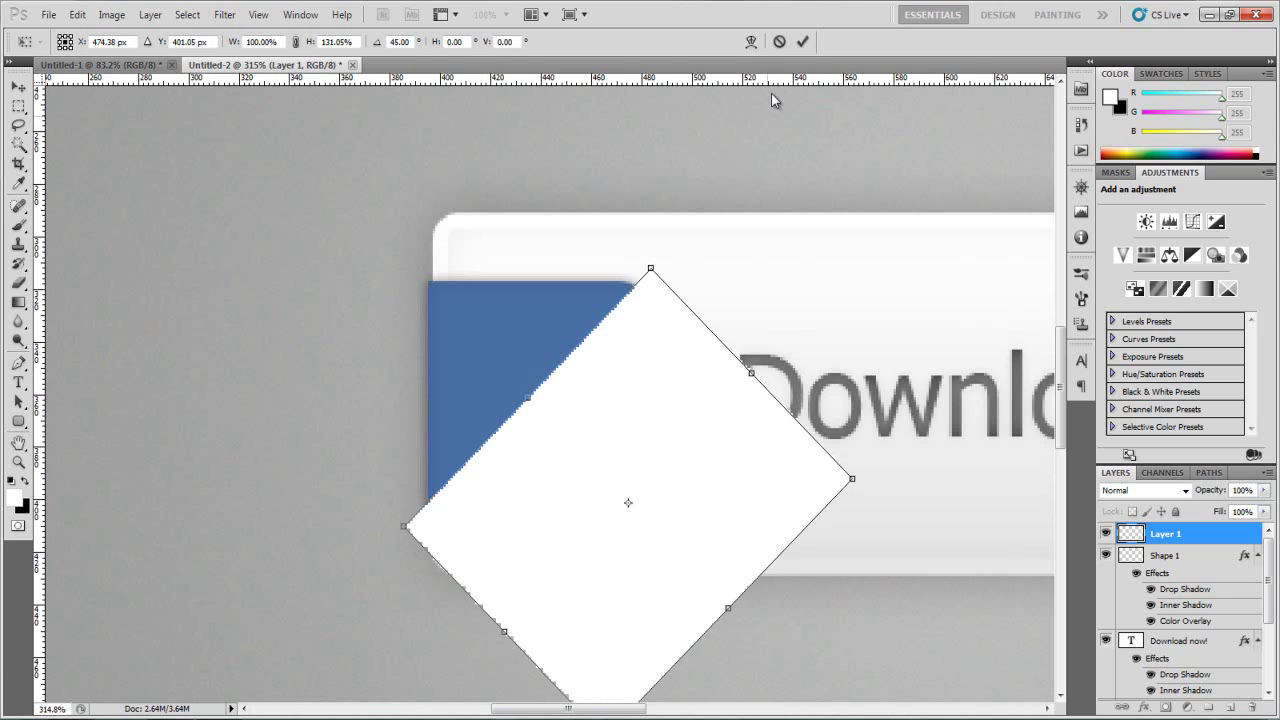
{"action": "left_click", "coordinate": [806, 41]}
{"action": "left_click_drag", "start_coordinate": [1208, 490], "coordinate": [1128, 517]}
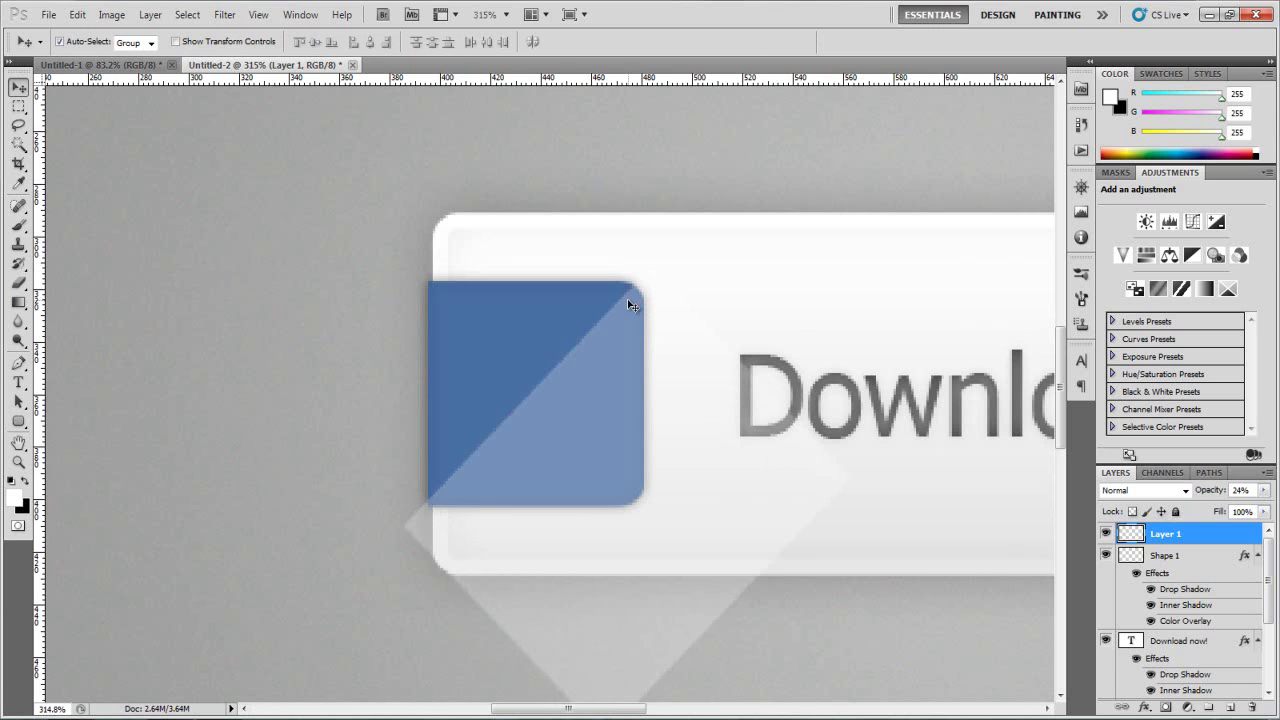
{"action": "left_click_drag", "start_coordinate": [1208, 494], "coordinate": [1276, 507]}
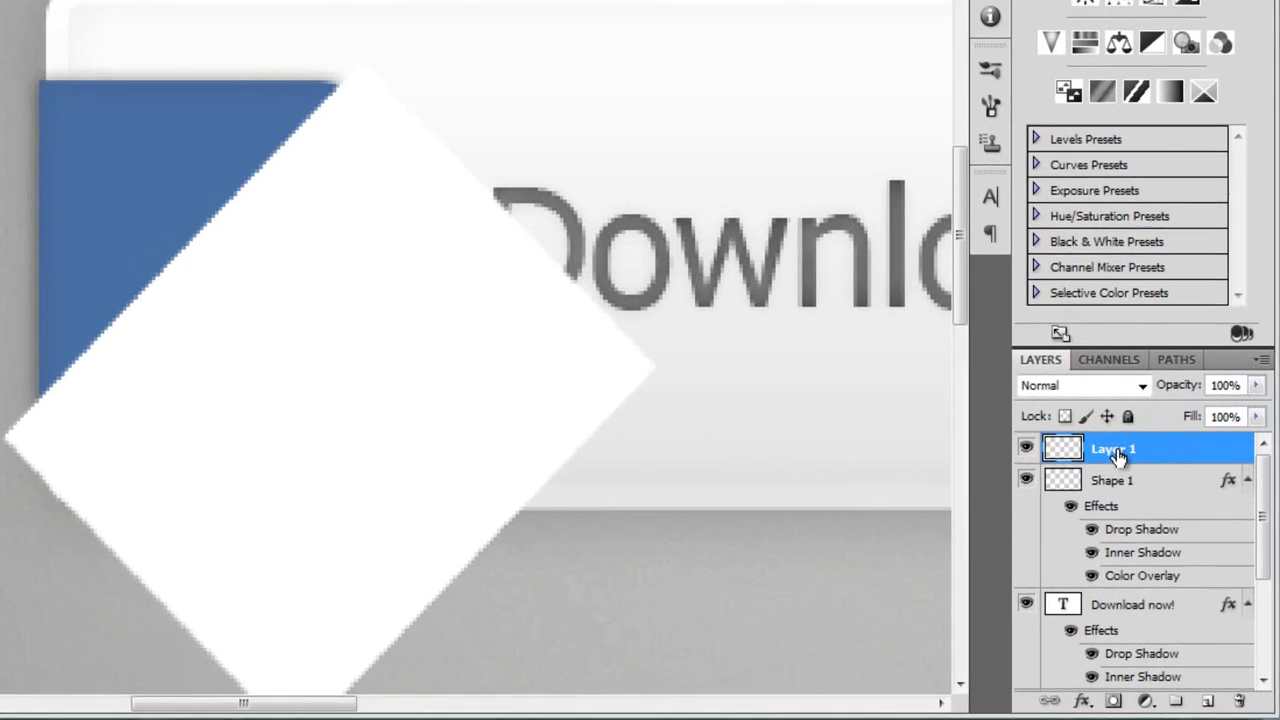
Step: Rename the white square's layer "Shine" and the blue shape's layer "Download icon"
{"action": "double_click", "coordinate": [1168, 534]}
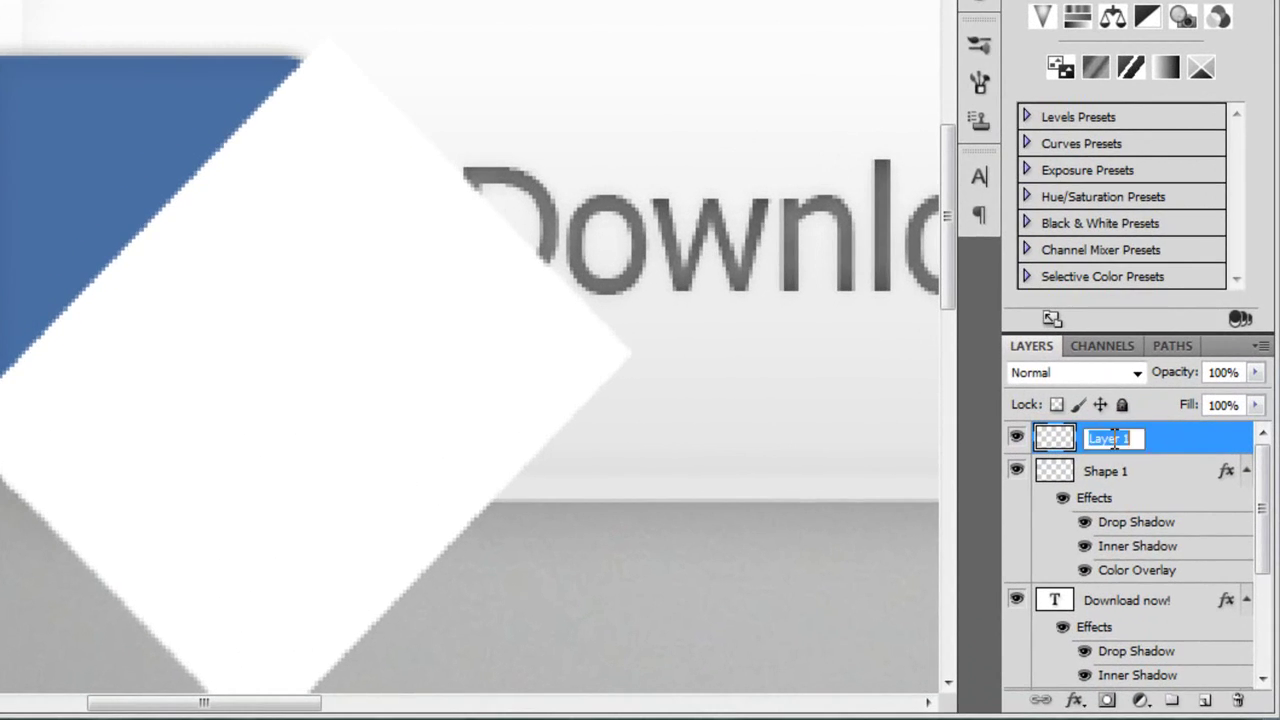
{"action": "type", "text": "Shine"}
{"action": "key", "text": "Return"}
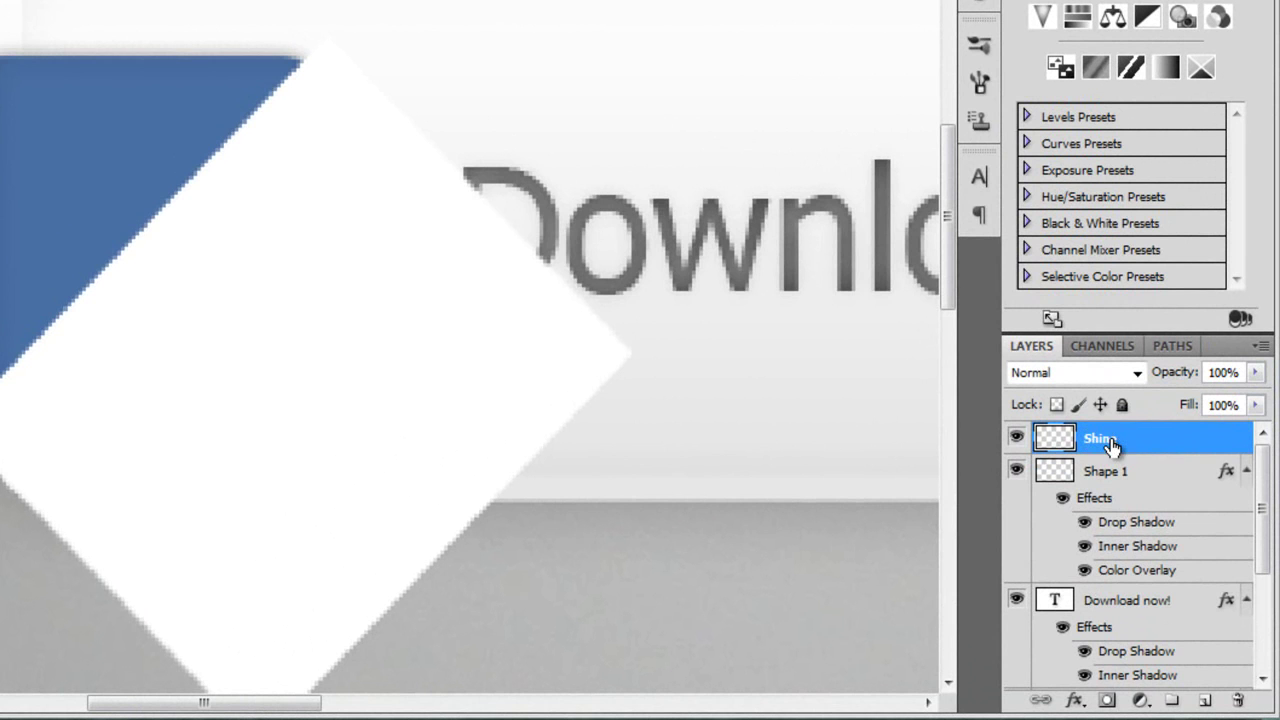
{"action": "double_click", "coordinate": [1112, 471]}
{"action": "type", "text": "Down"}
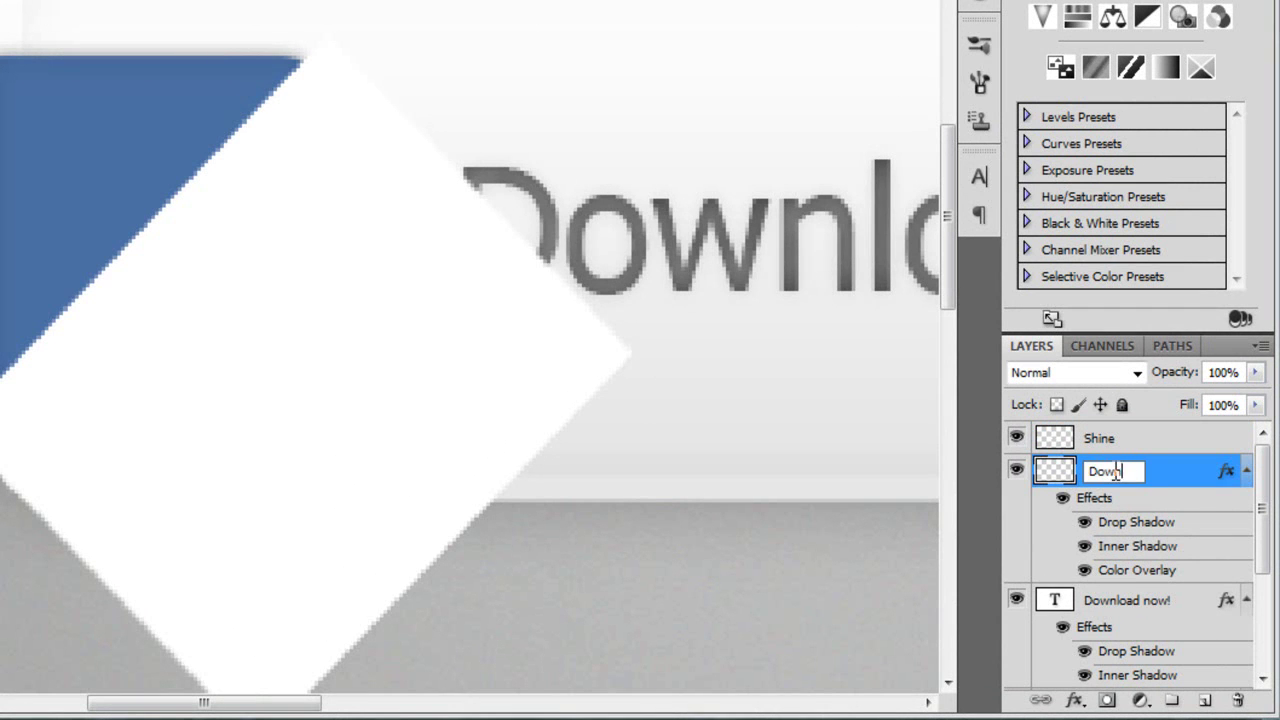
{"action": "type", "text": "load icon"}
{"action": "key", "text": "Return"}
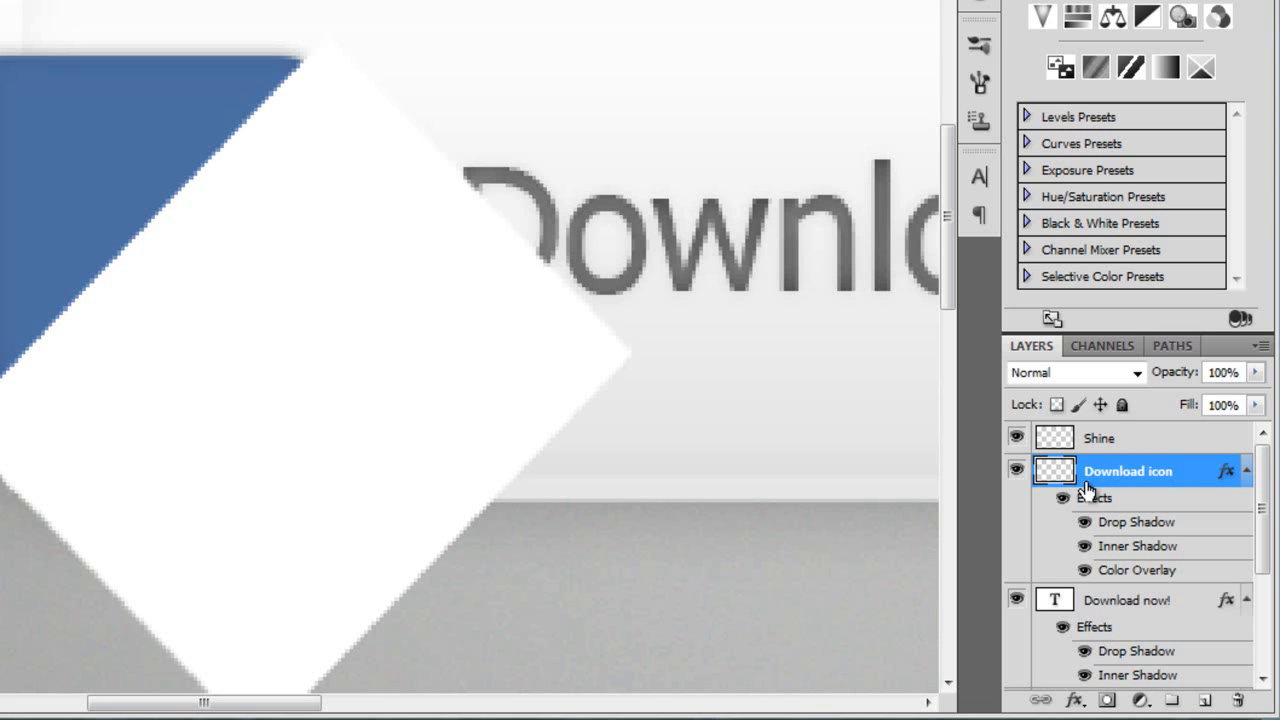
Step: Trim the Shine layer to the blue shape by deleting everything outside the Download icon layer's outline, then deselect
{"action": "left_click", "coordinate": [1133, 436]}
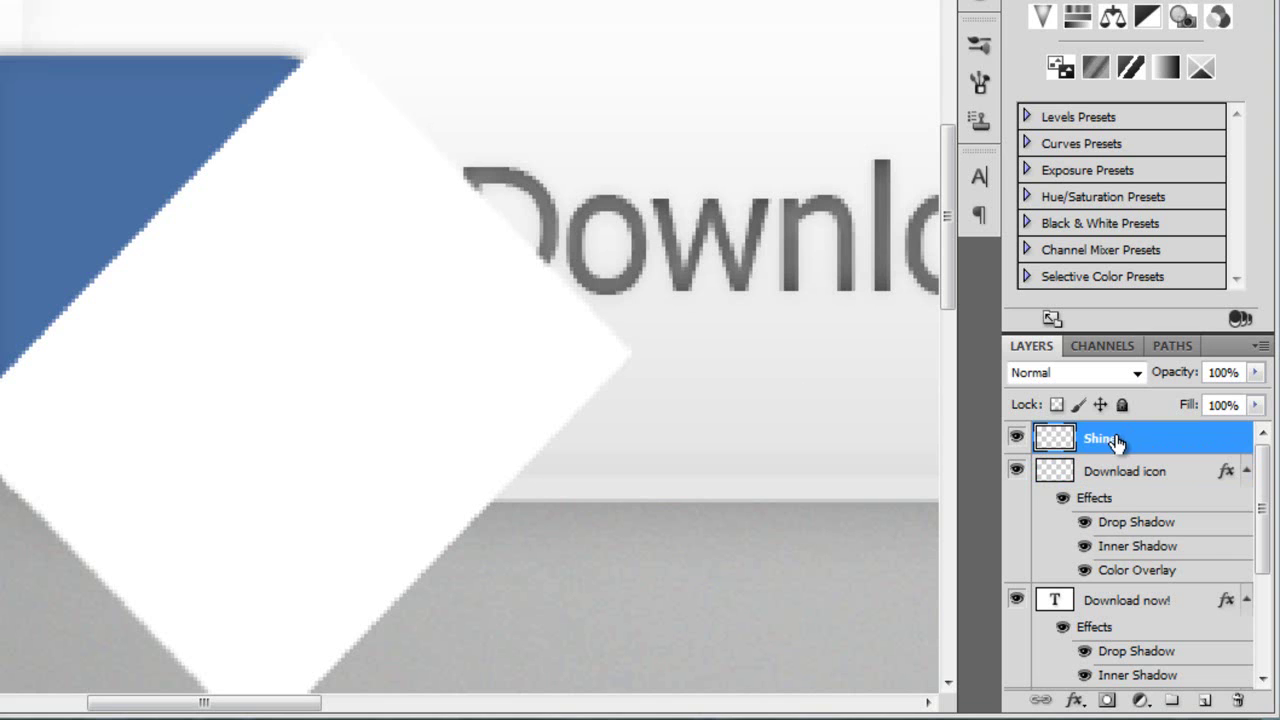
{"action": "left_click", "coordinate": [1062, 476], "text": "ctrl"}
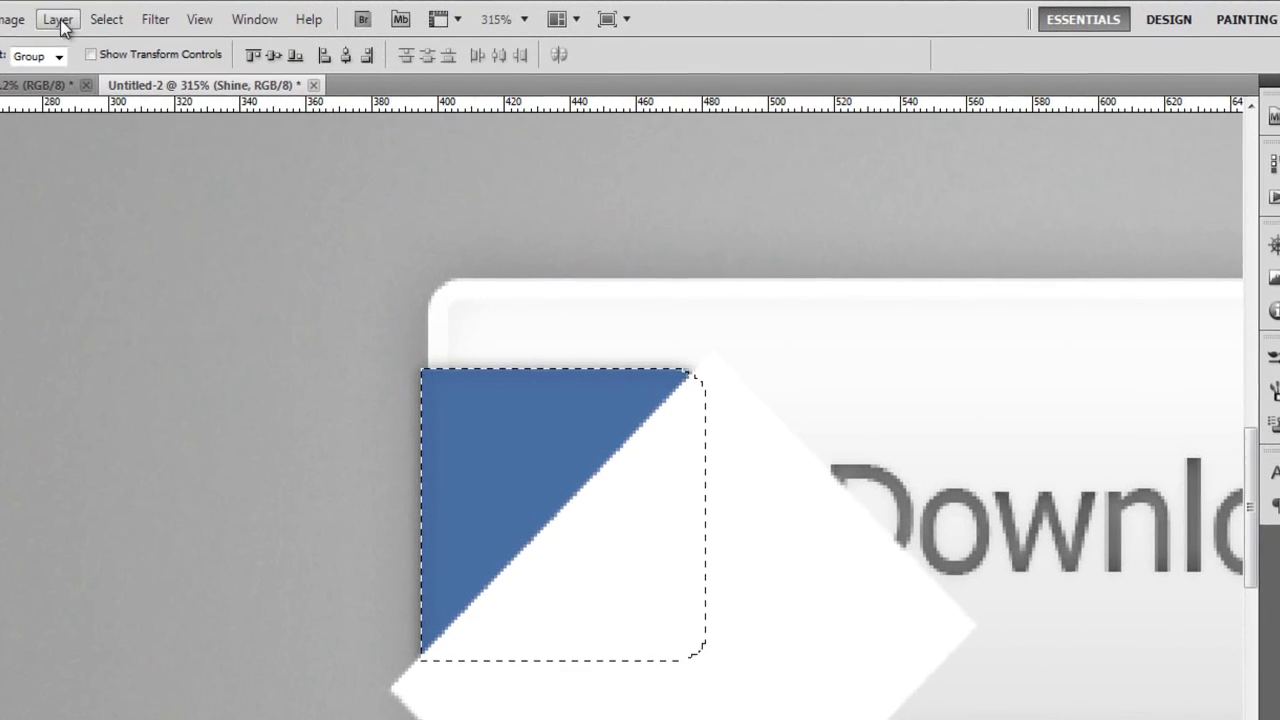
{"action": "left_click", "coordinate": [186, 15]}
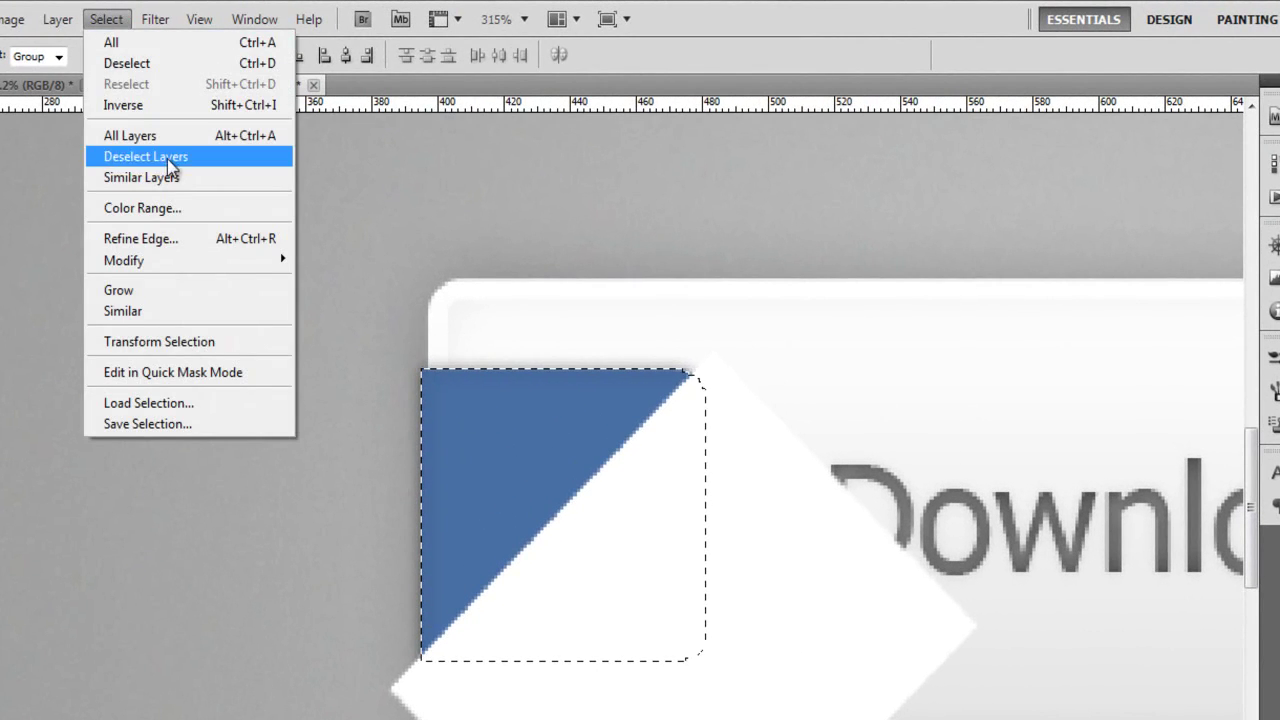
{"action": "left_click", "coordinate": [122, 104]}
{"action": "key", "text": "Delete"}
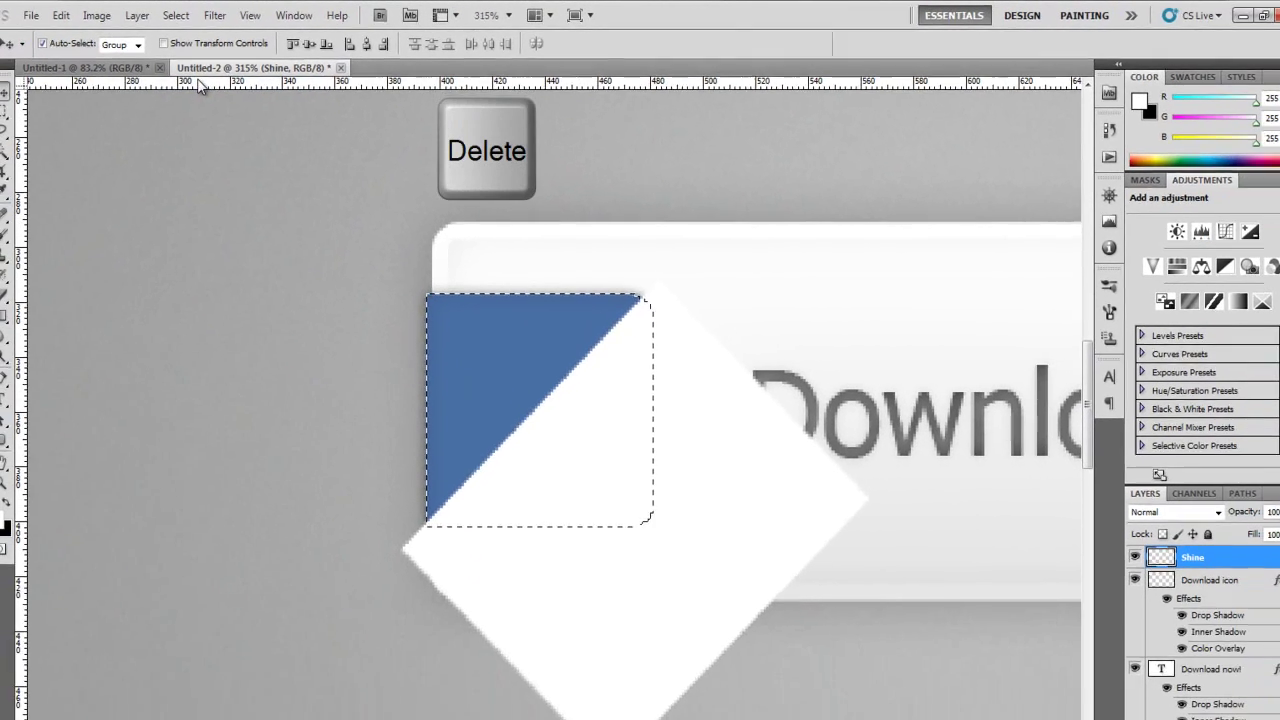
{"action": "key", "text": "ctrl+d"}
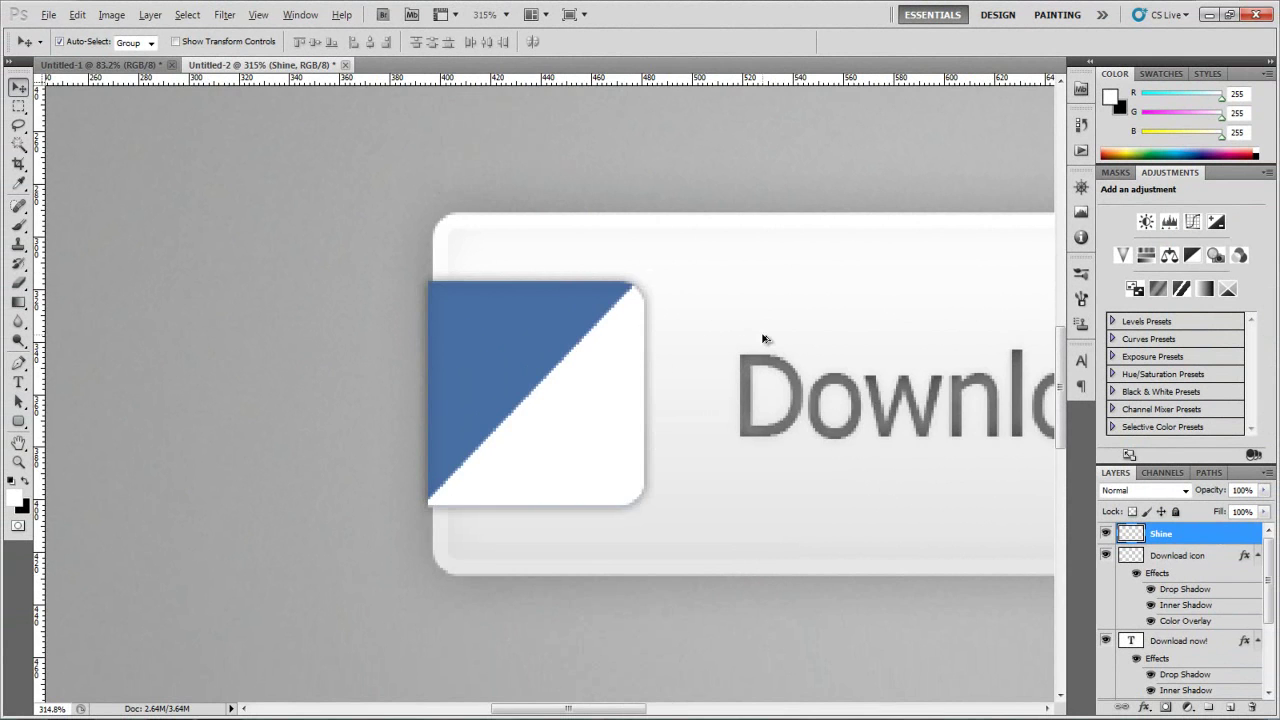
Step: Set the Shine layer's opacity to 4%
{"action": "key", "text": "ctrl+0"}
{"action": "scroll", "coordinate": [400, 392], "scroll_direction": "up", "scroll_amount": 6}
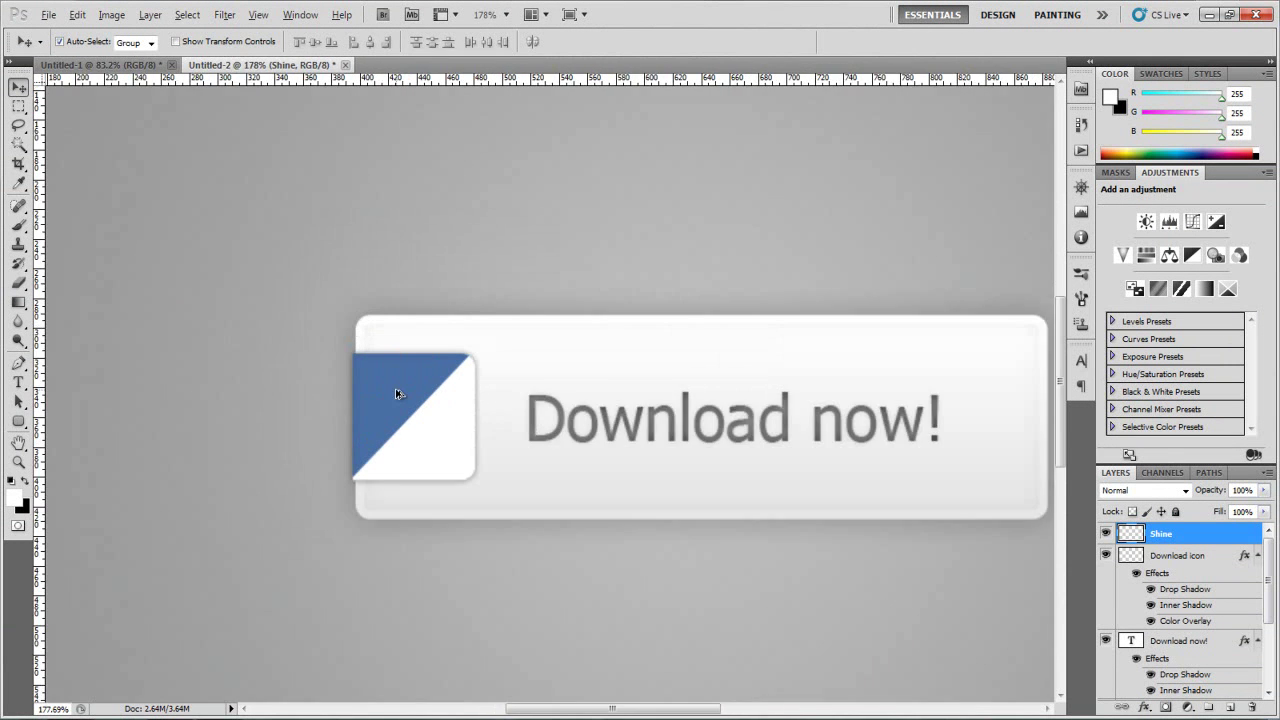
{"action": "left_click", "coordinate": [1241, 490]}
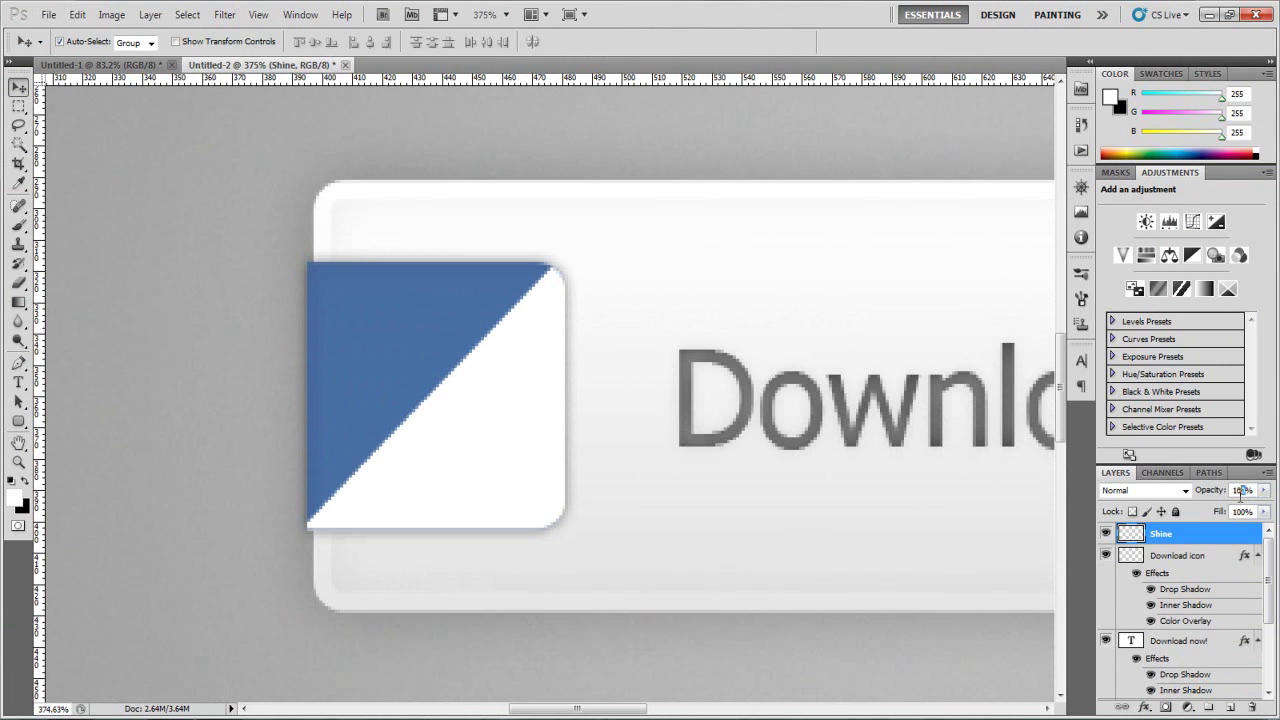
{"action": "type", "text": "4"}
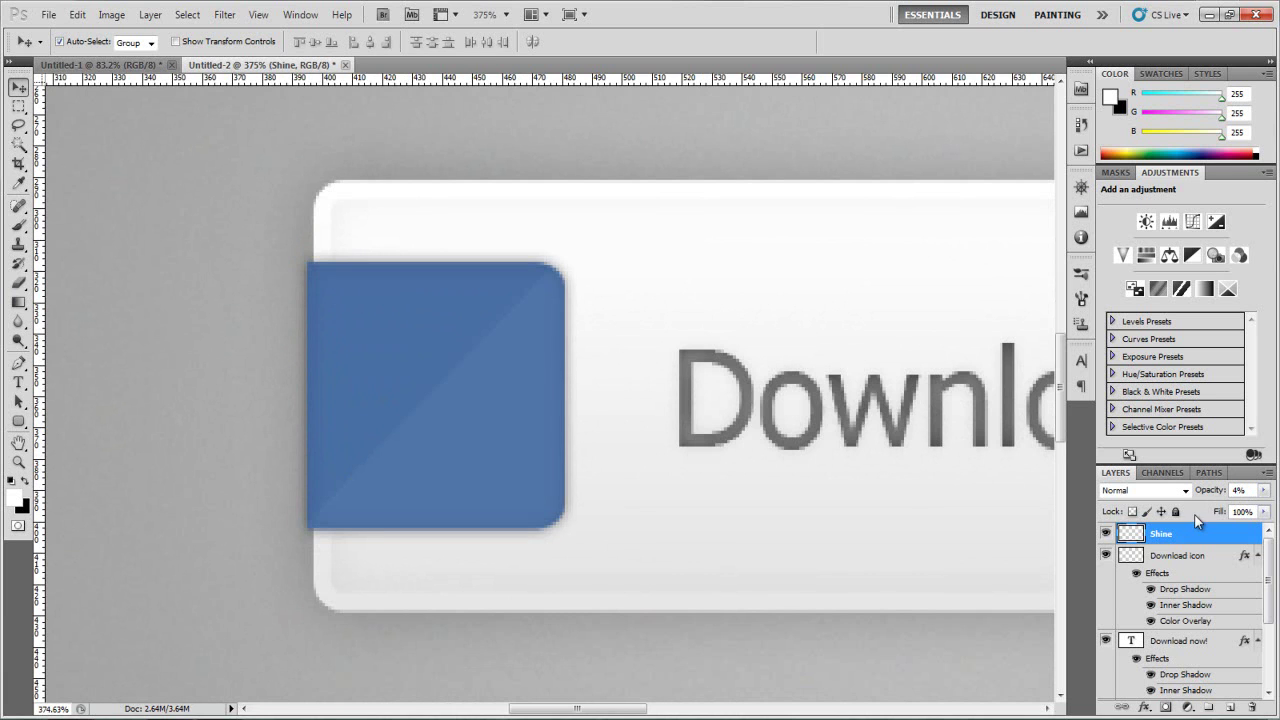
{"action": "key", "text": "Down"}
{"action": "key", "text": "Down"}
{"action": "key", "text": "Down"}
{"action": "key", "text": "Down"}
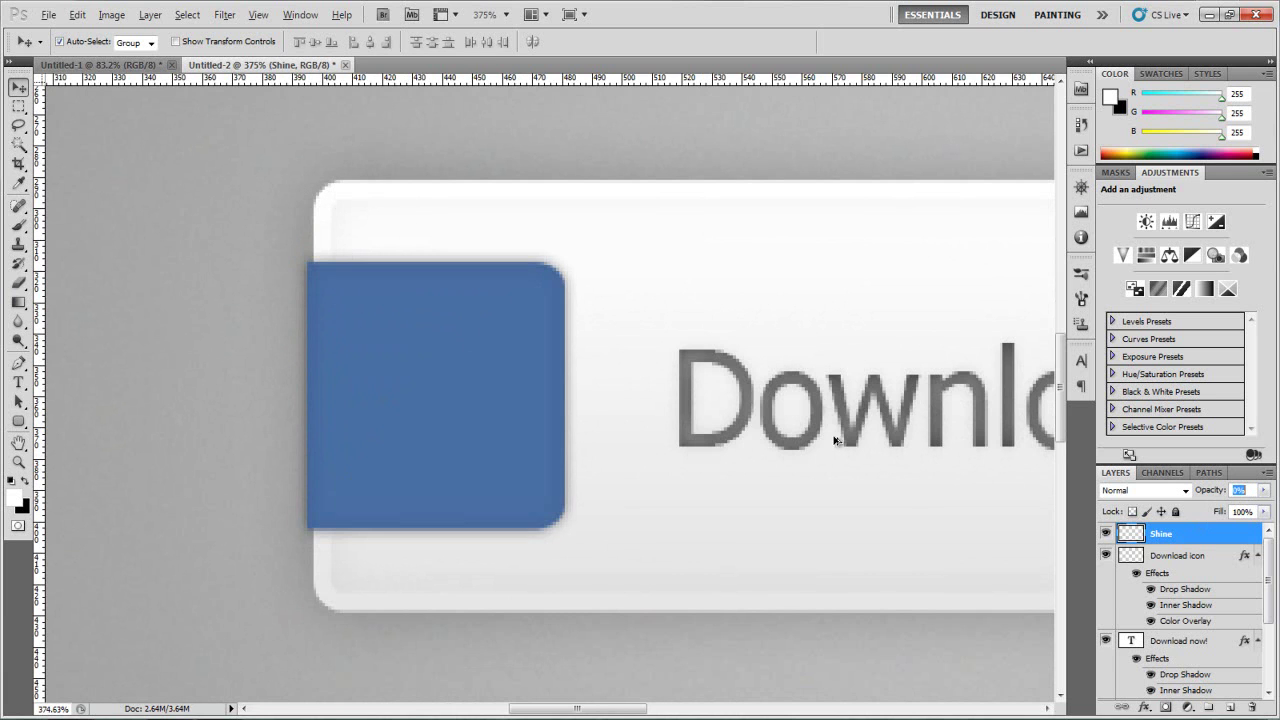
{"action": "key", "text": "alt"}
{"action": "type", "text": "4"}
{"action": "key", "text": "Return"}
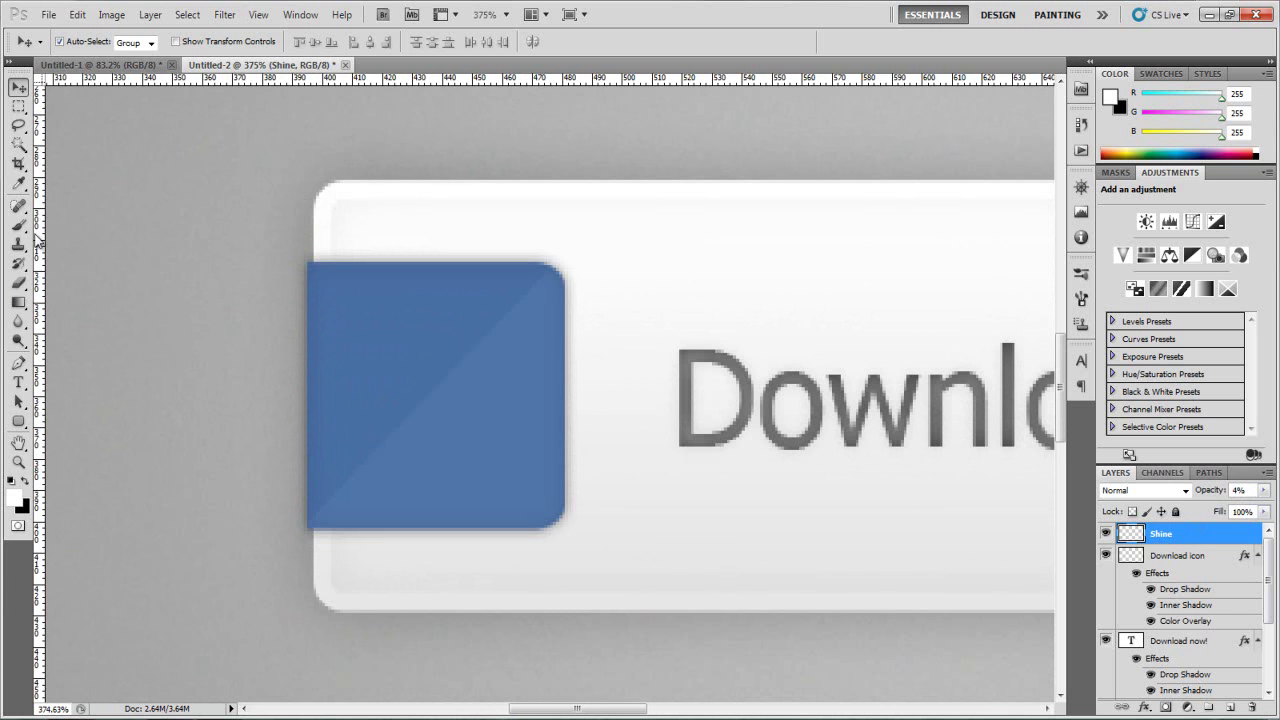
Step: Add a new layer above Shine and draw a white rounded rectangle about 37 × 13 px with 10 px radius on the blue tab
{"action": "left_click", "coordinate": [1128, 552]}
{"action": "scroll", "coordinate": [828, 389], "scroll_direction": "down", "scroll_amount": 5}
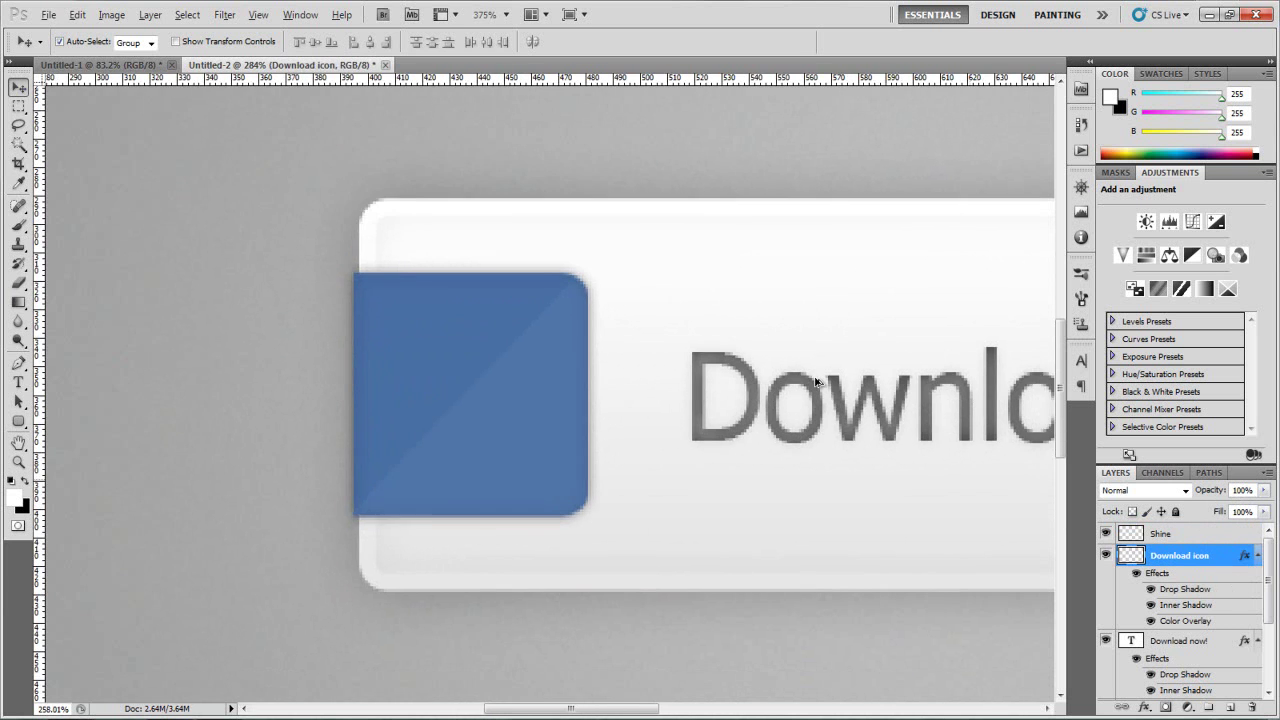
{"action": "scroll", "coordinate": [614, 417], "scroll_direction": "up", "scroll_amount": 2}
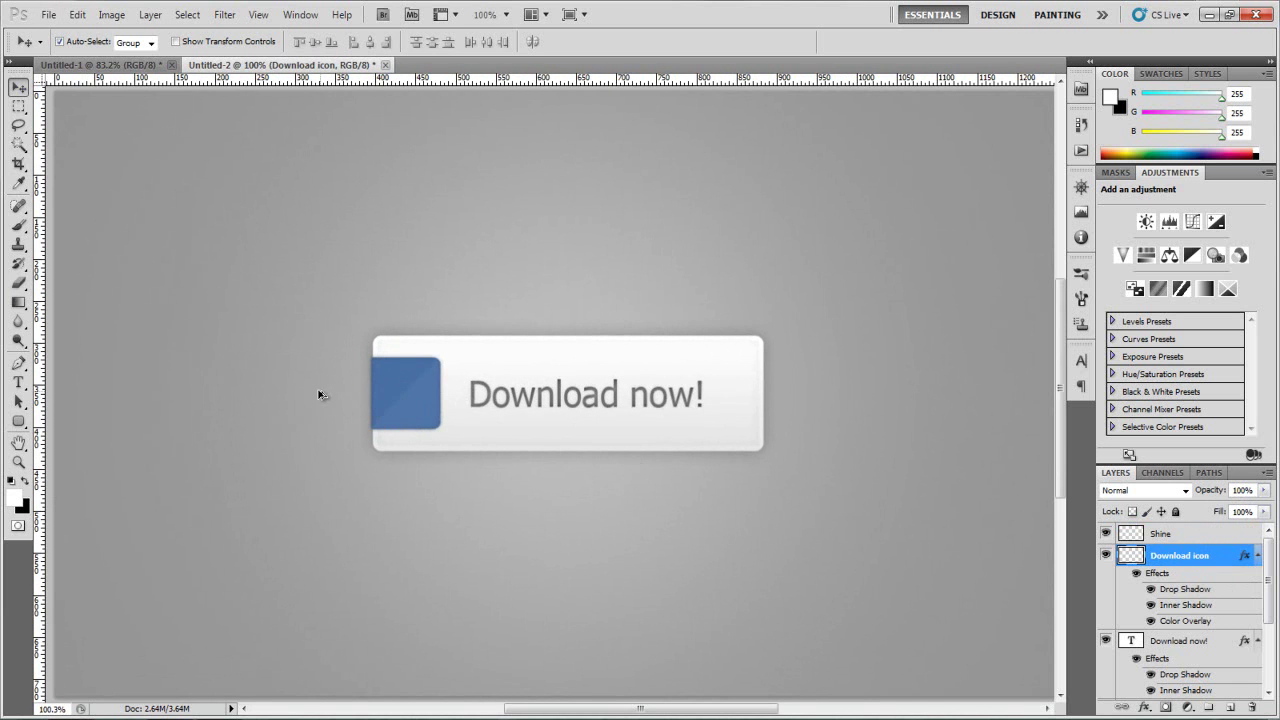
{"action": "scroll", "coordinate": [320, 394], "scroll_direction": "up", "scroll_amount": 4}
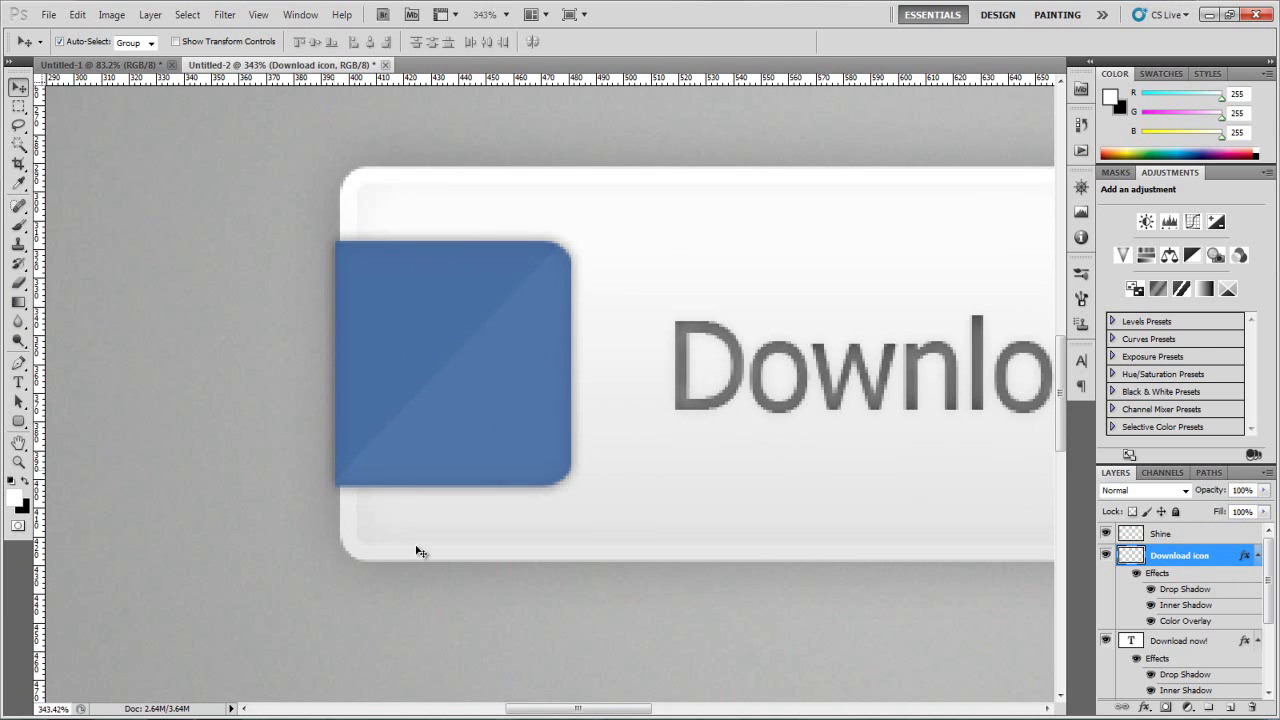
{"action": "left_click_drag", "start_coordinate": [367, 481], "coordinate": [423, 514]}
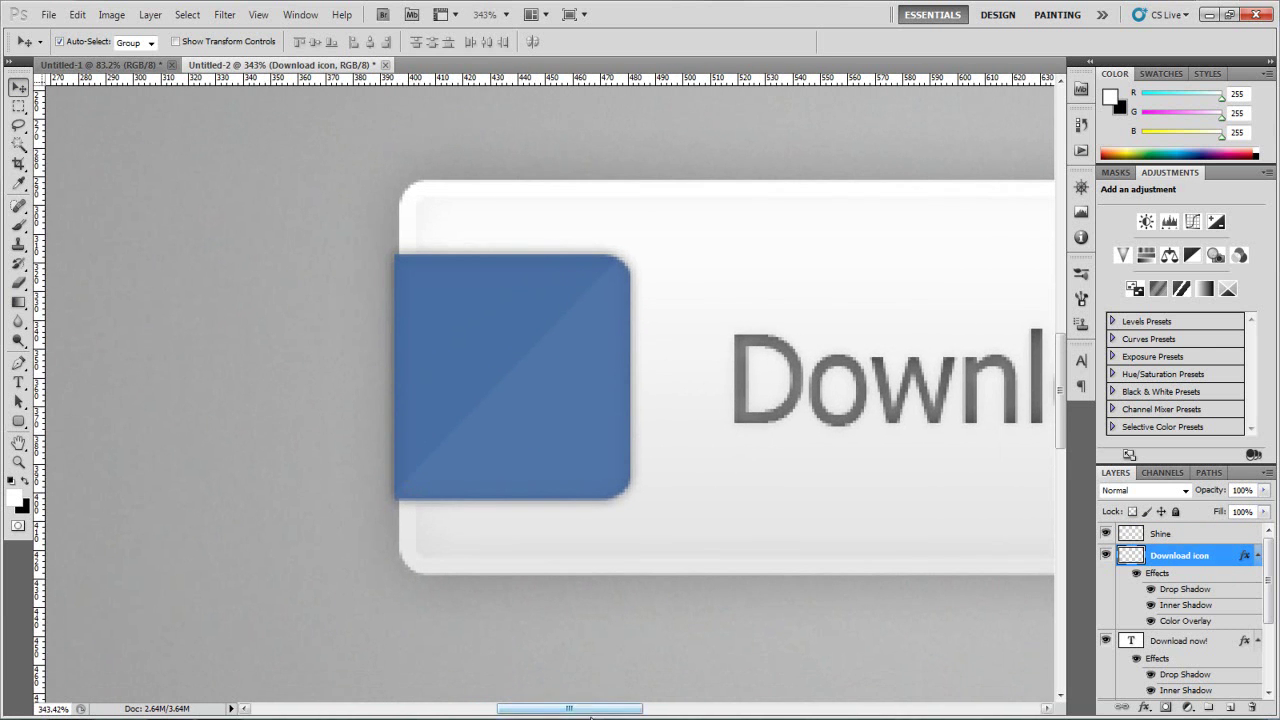
{"action": "left_click_drag", "start_coordinate": [569, 710], "coordinate": [565, 710]}
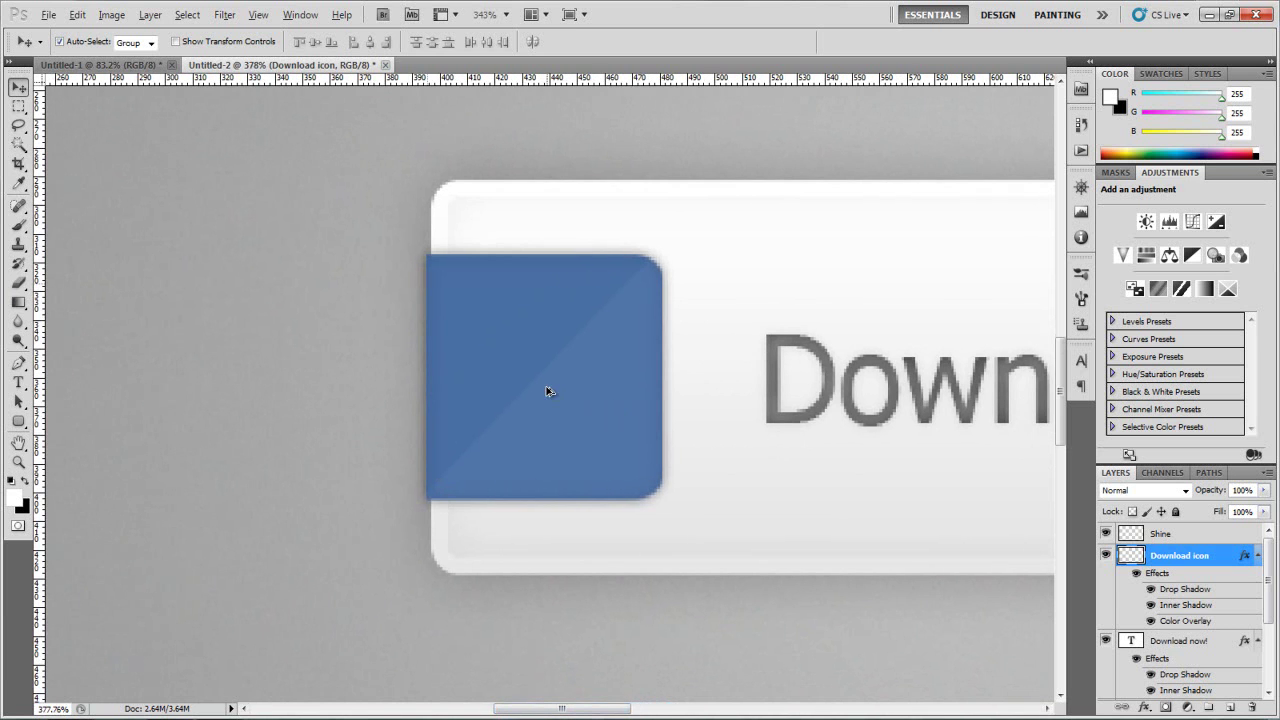
{"action": "scroll", "coordinate": [548, 391], "scroll_direction": "up", "scroll_amount": 1}
{"action": "left_click", "coordinate": [1190, 537]}
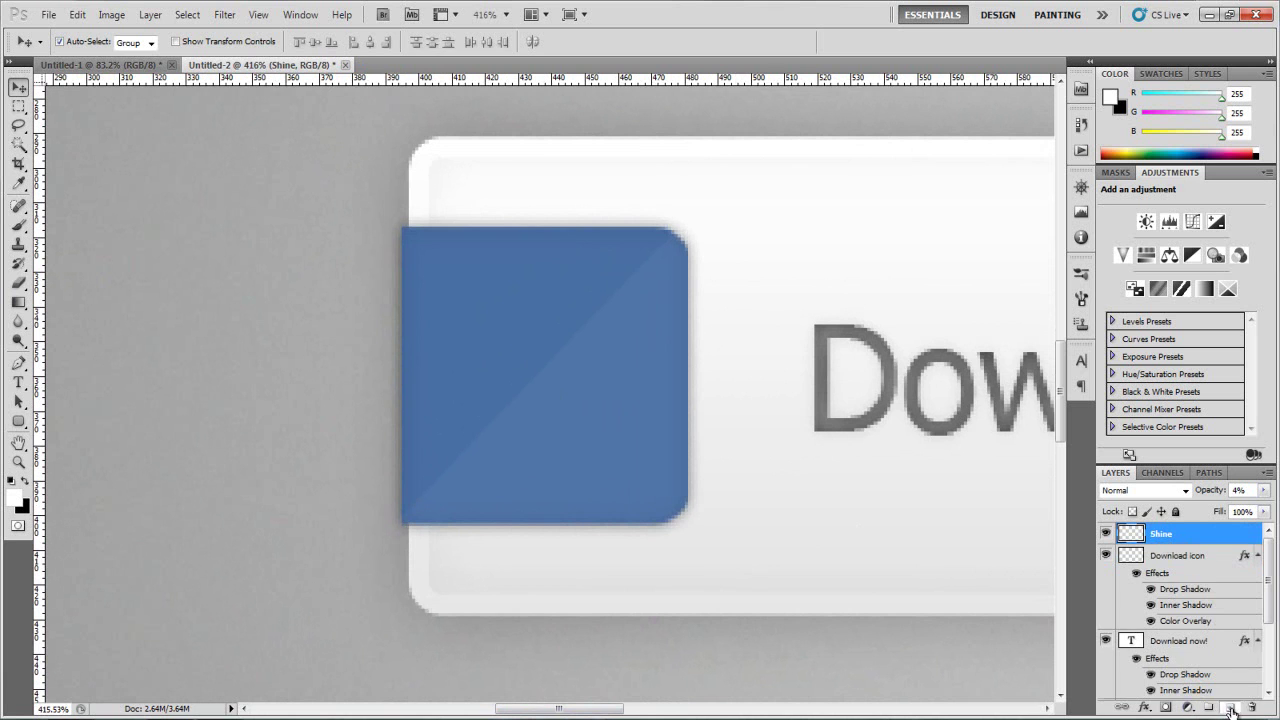
{"action": "left_click", "coordinate": [1231, 708]}
{"action": "left_click", "coordinate": [18, 422]}
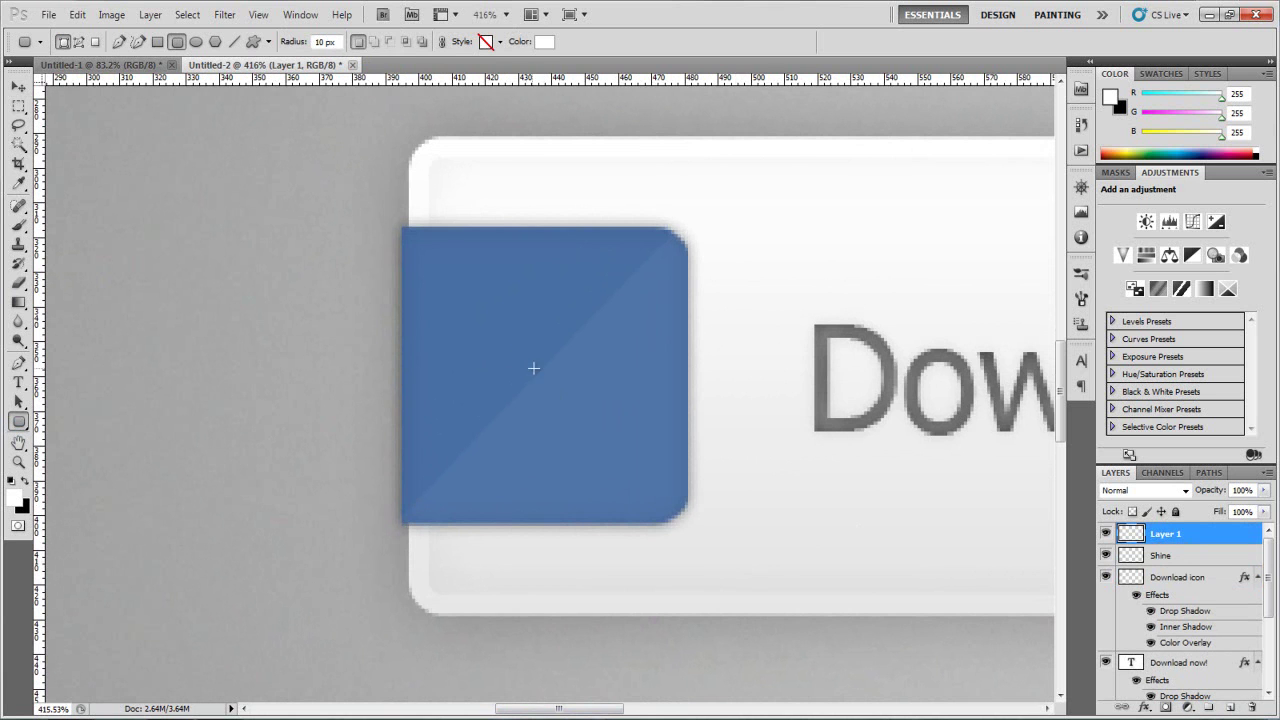
{"action": "left_click_drag", "start_coordinate": [578, 386], "coordinate": [556, 386]}
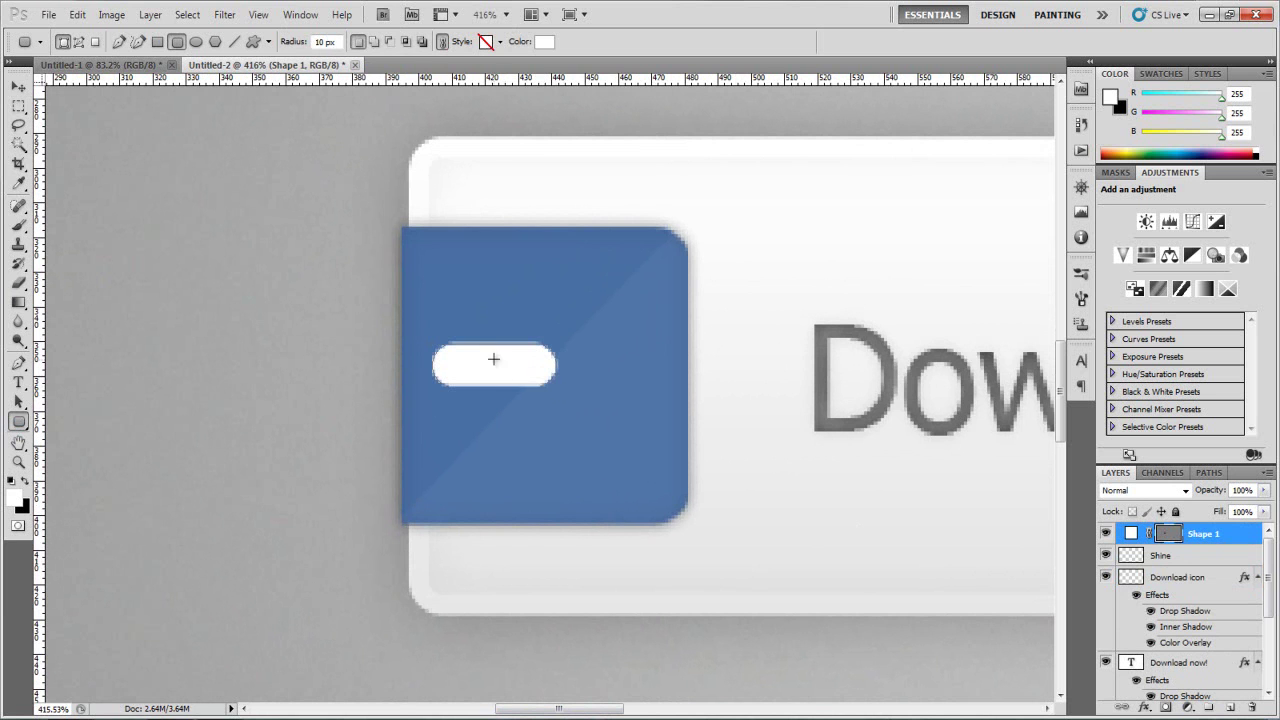
Step: Rotate the white rounded bar 45° clockwise, apply the transformation, and move the bar slightly lower on the blue tab
{"action": "left_click", "coordinate": [18, 87]}
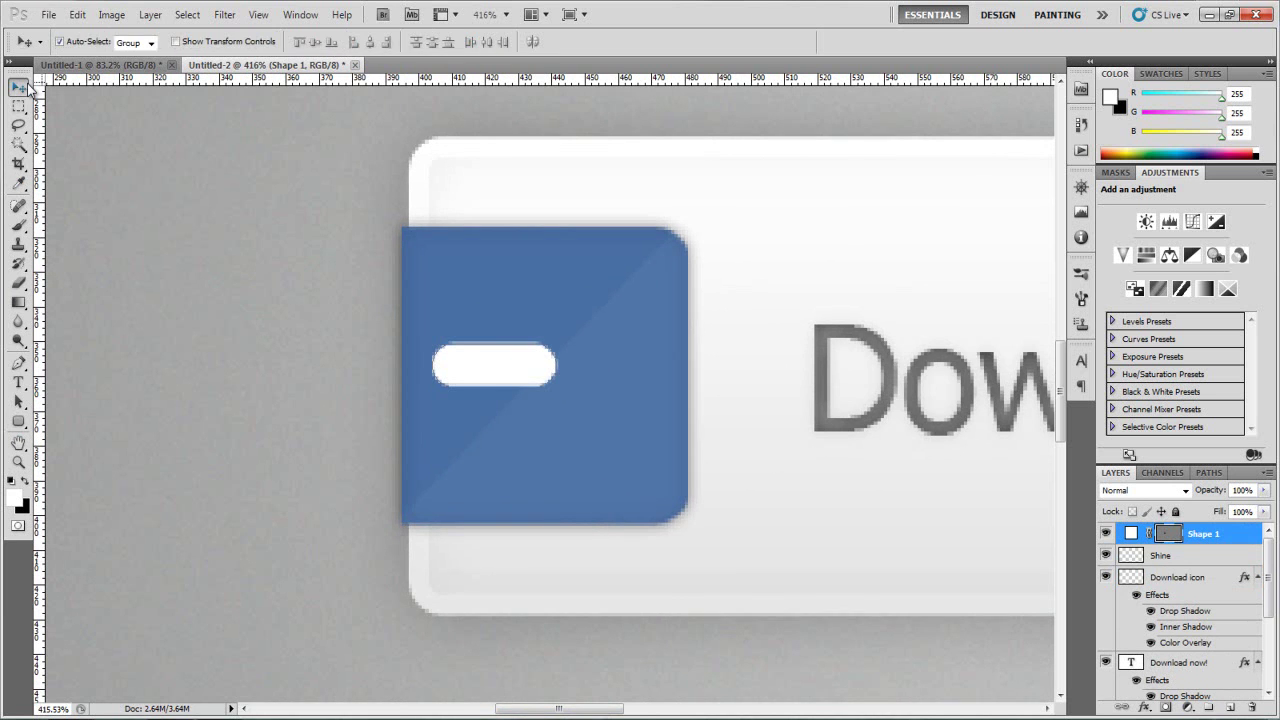
{"action": "key", "text": "ctrl+t"}
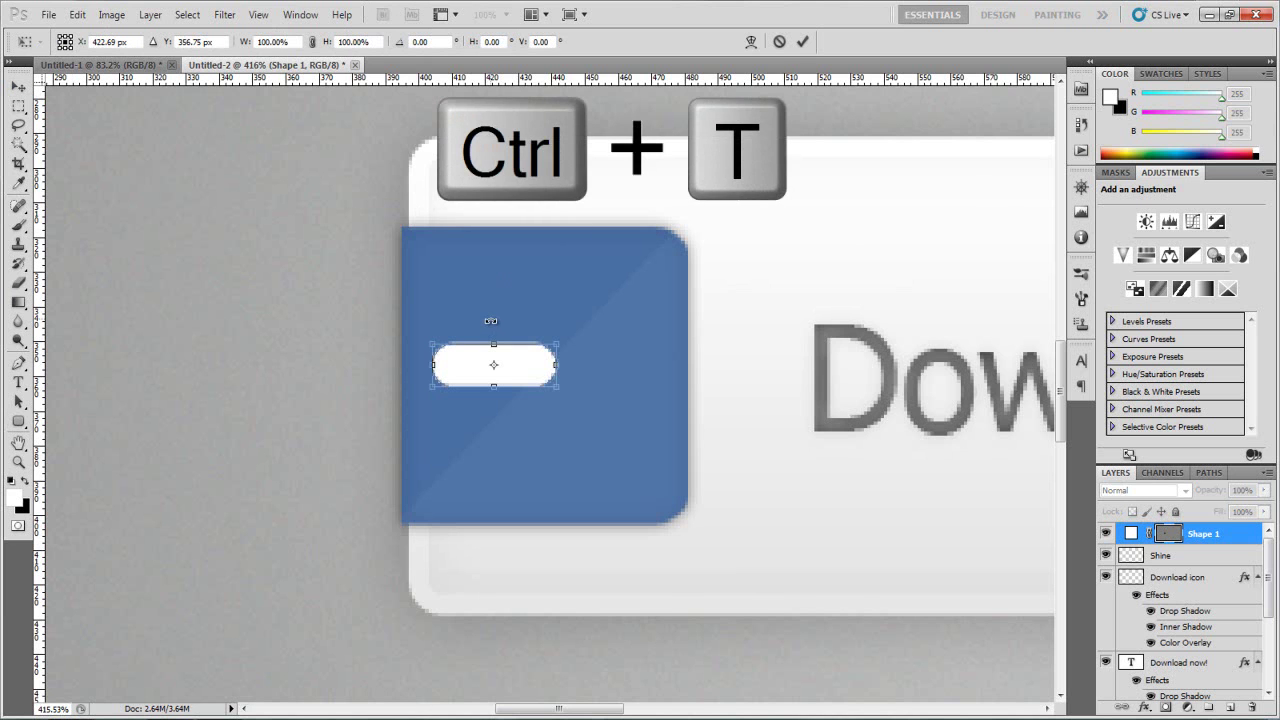
{"action": "key", "text": "shift"}
{"action": "key", "text": "shift"}
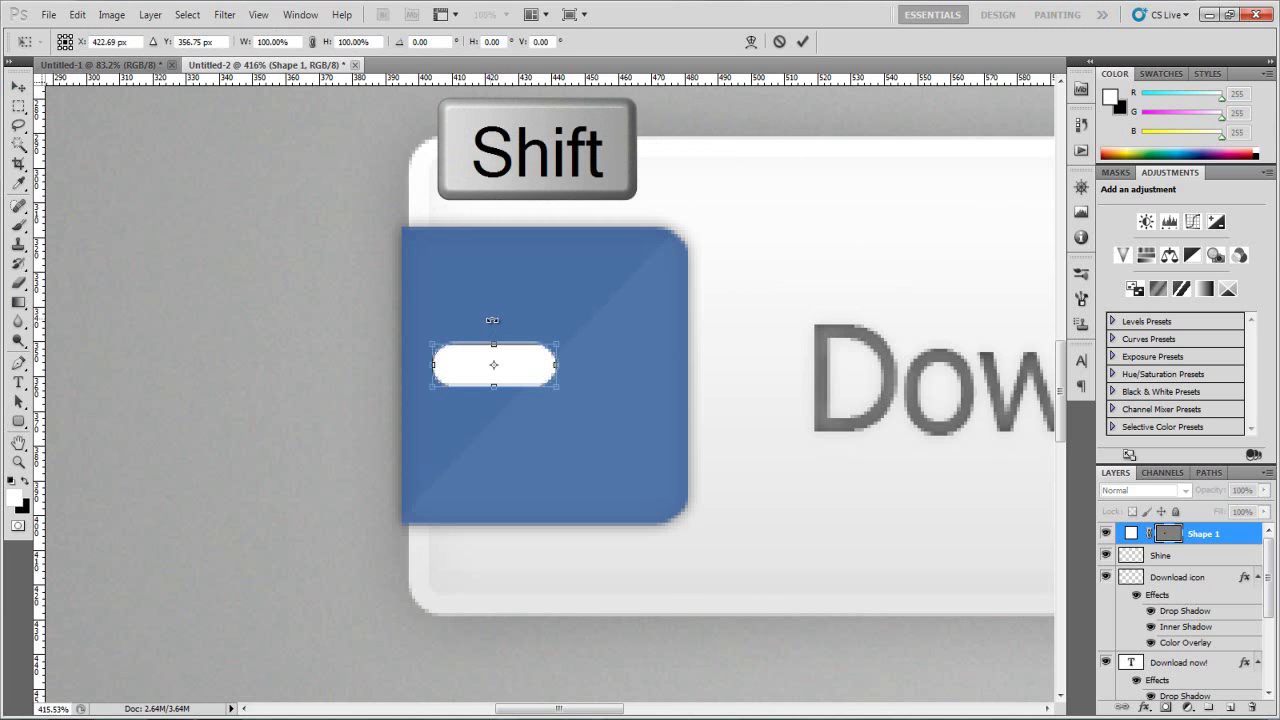
{"action": "left_click_drag", "start_coordinate": [499, 320], "coordinate": [524, 333]}
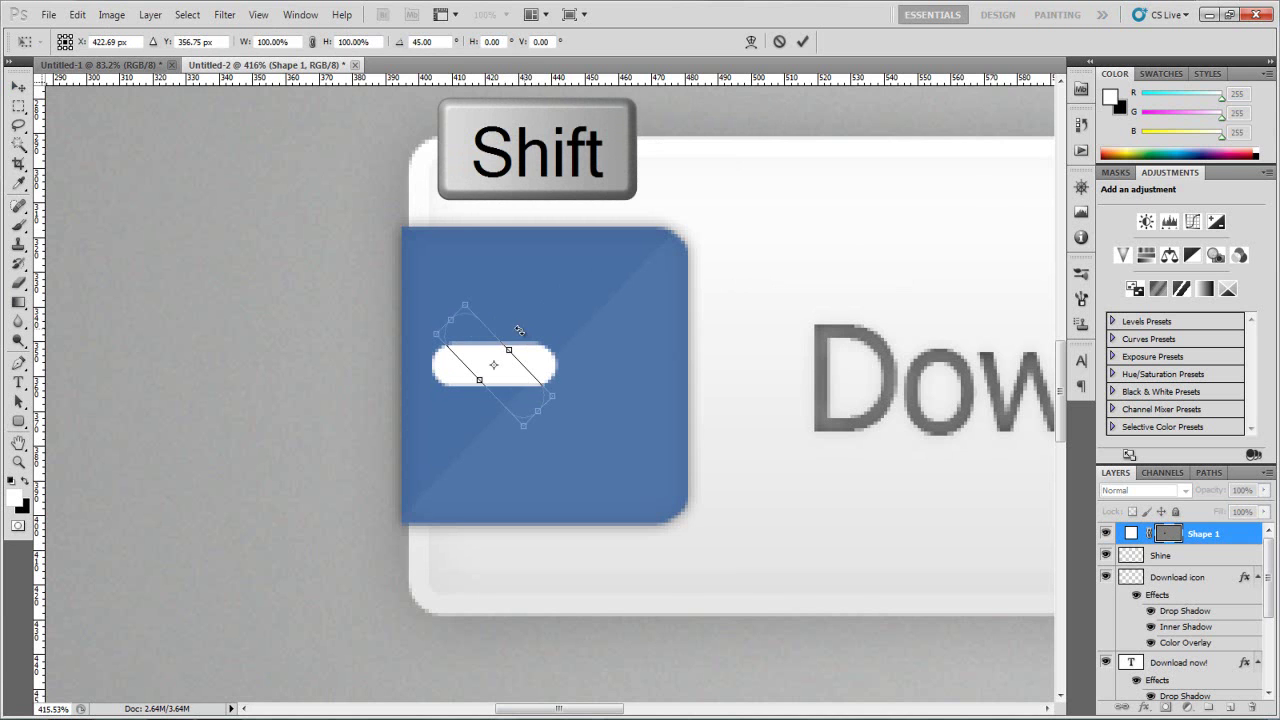
{"action": "left_click", "coordinate": [18, 88]}
{"action": "left_click", "coordinate": [560, 282]}
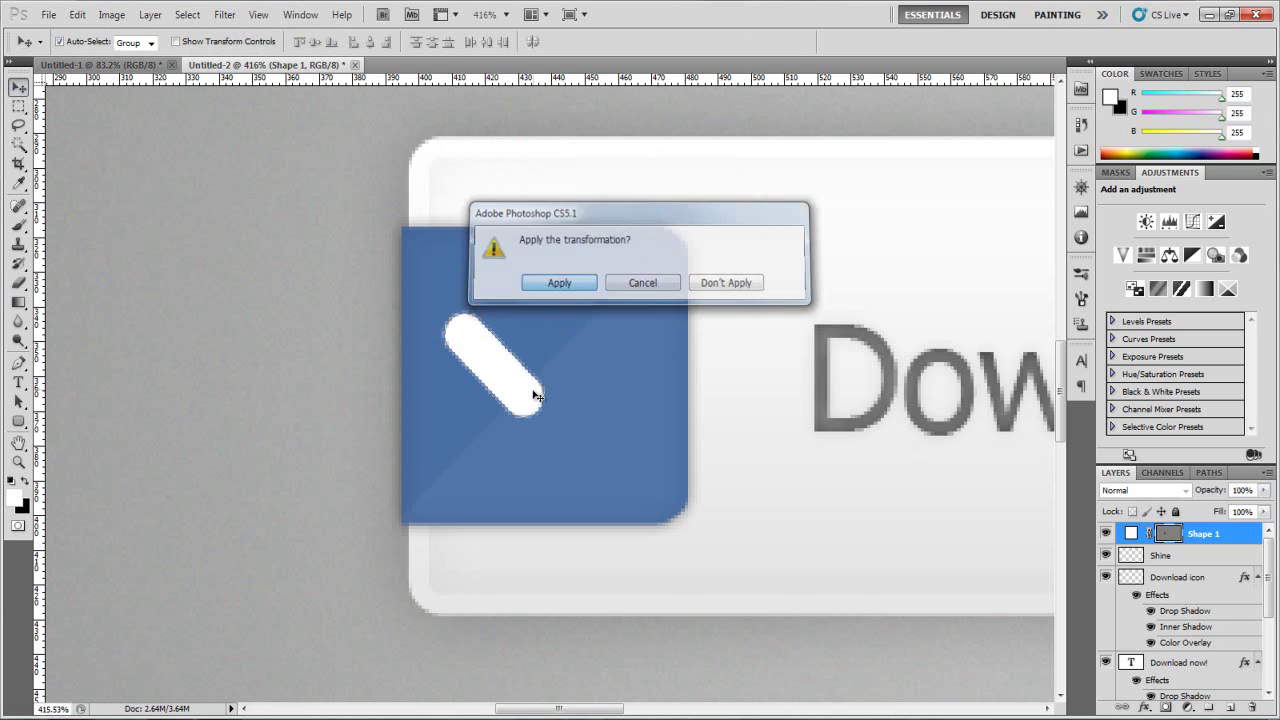
{"action": "scroll", "coordinate": [588, 420], "scroll_direction": "down", "scroll_amount": 3}
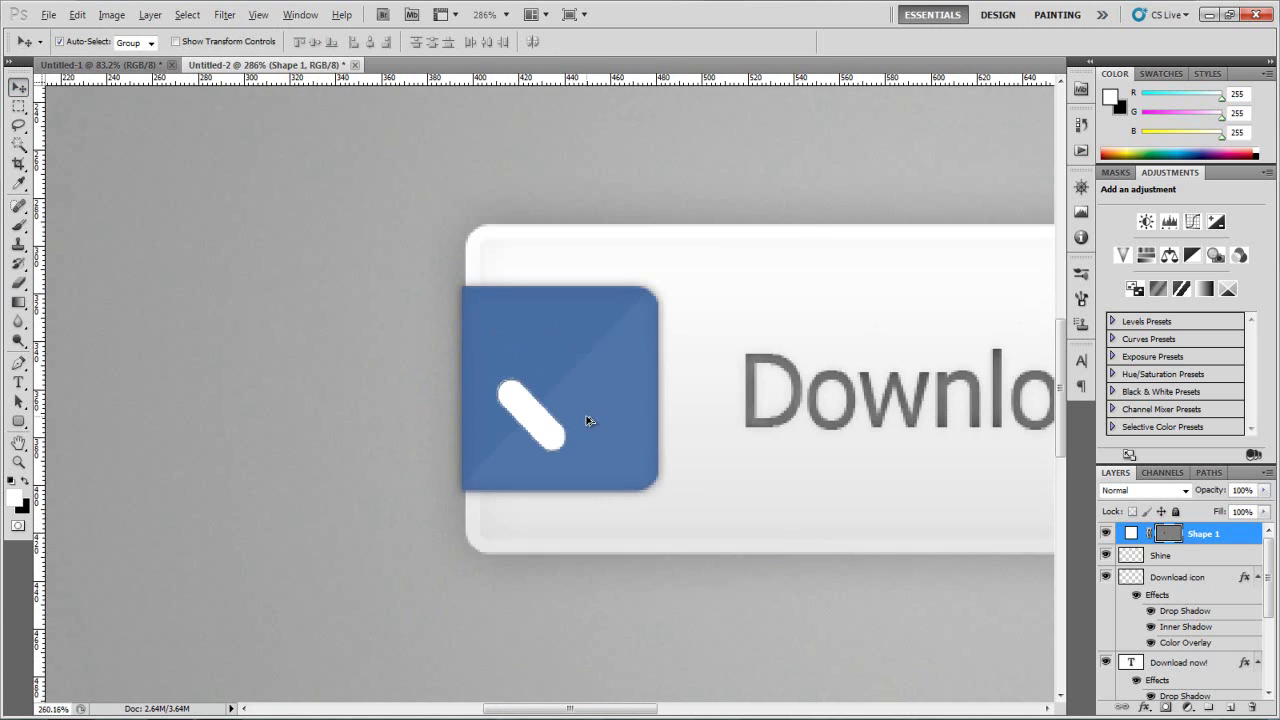
{"action": "scroll", "coordinate": [537, 443], "scroll_direction": "up", "scroll_amount": 4}
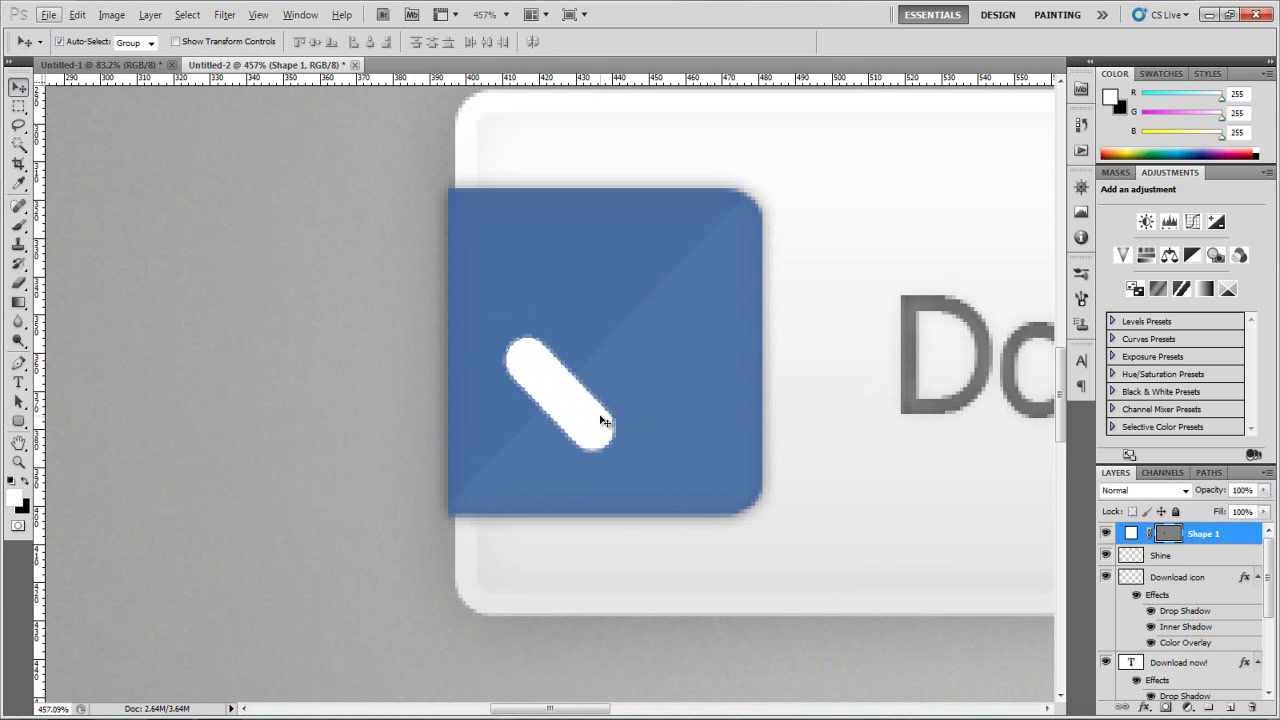
Step: Duplicate the Shape 1 layer, rotate the copy 90° clockwise and apply the transformation
{"action": "left_click", "coordinate": [1190, 556]}
{"action": "left_click", "coordinate": [1201, 535]}
{"action": "key", "text": "ctrl+j"}
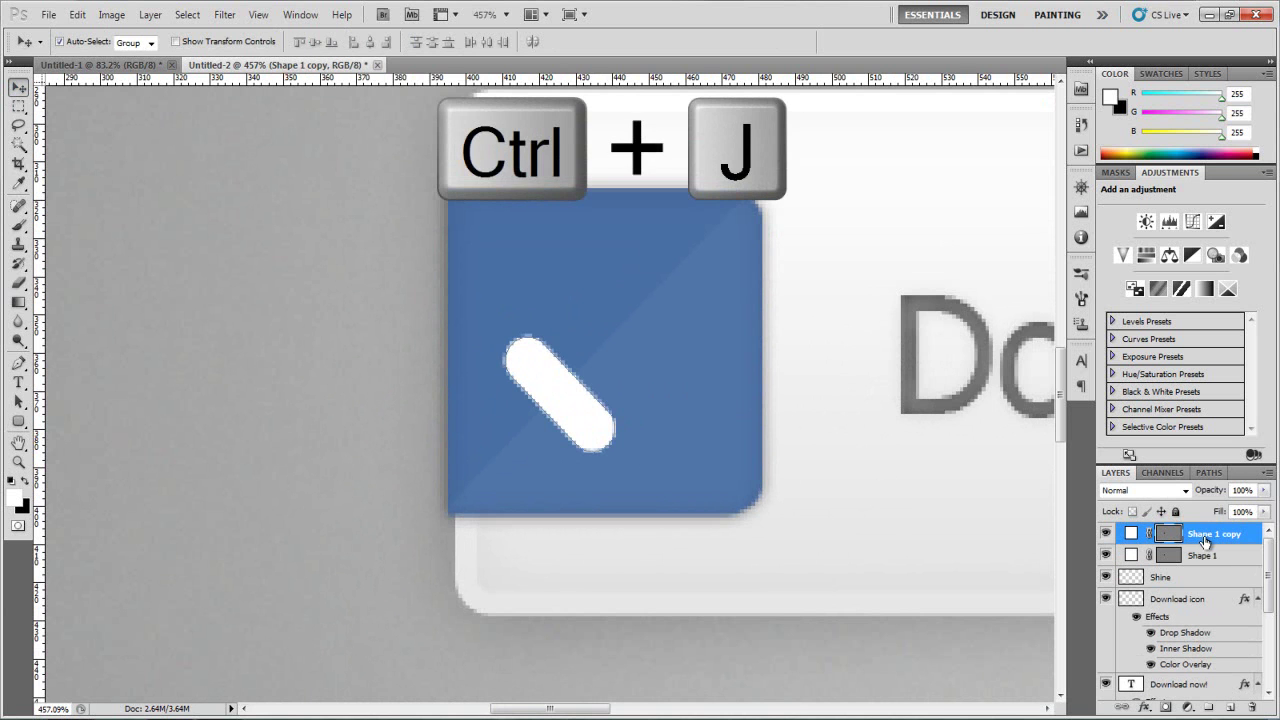
{"action": "key", "text": "ctrl+t"}
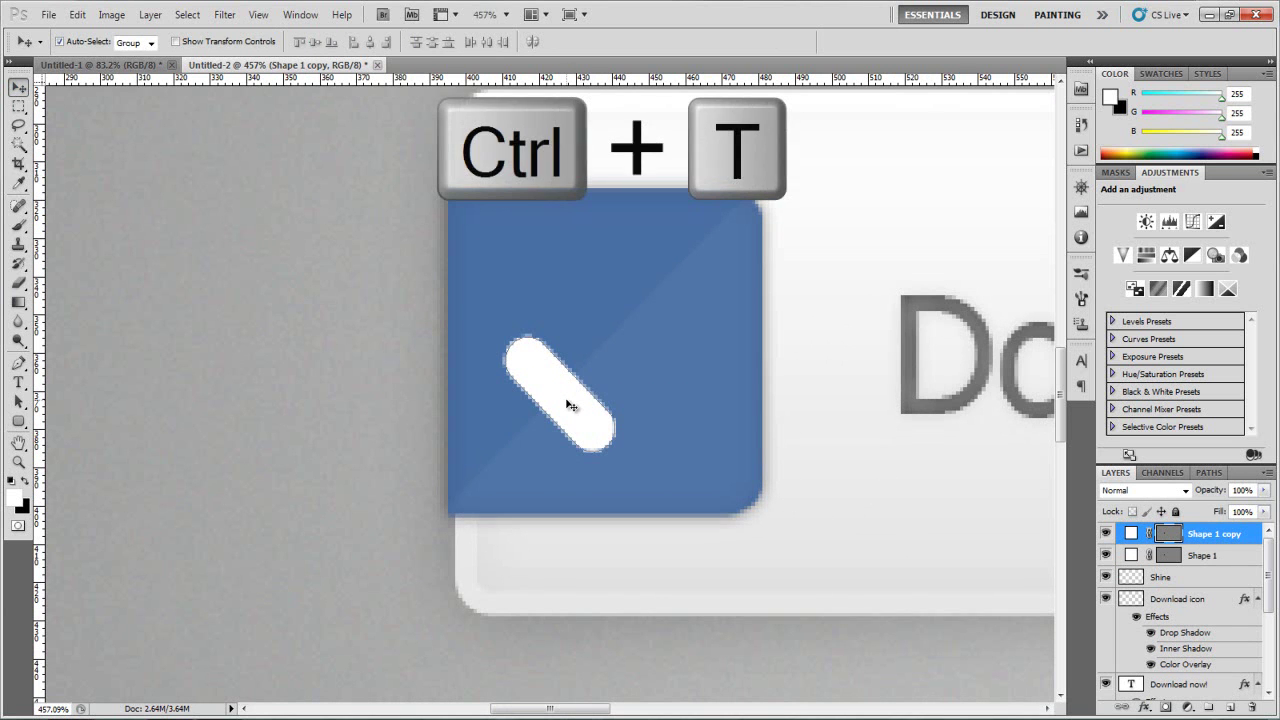
{"action": "left_click_drag", "start_coordinate": [623, 294], "coordinate": [700, 478]}
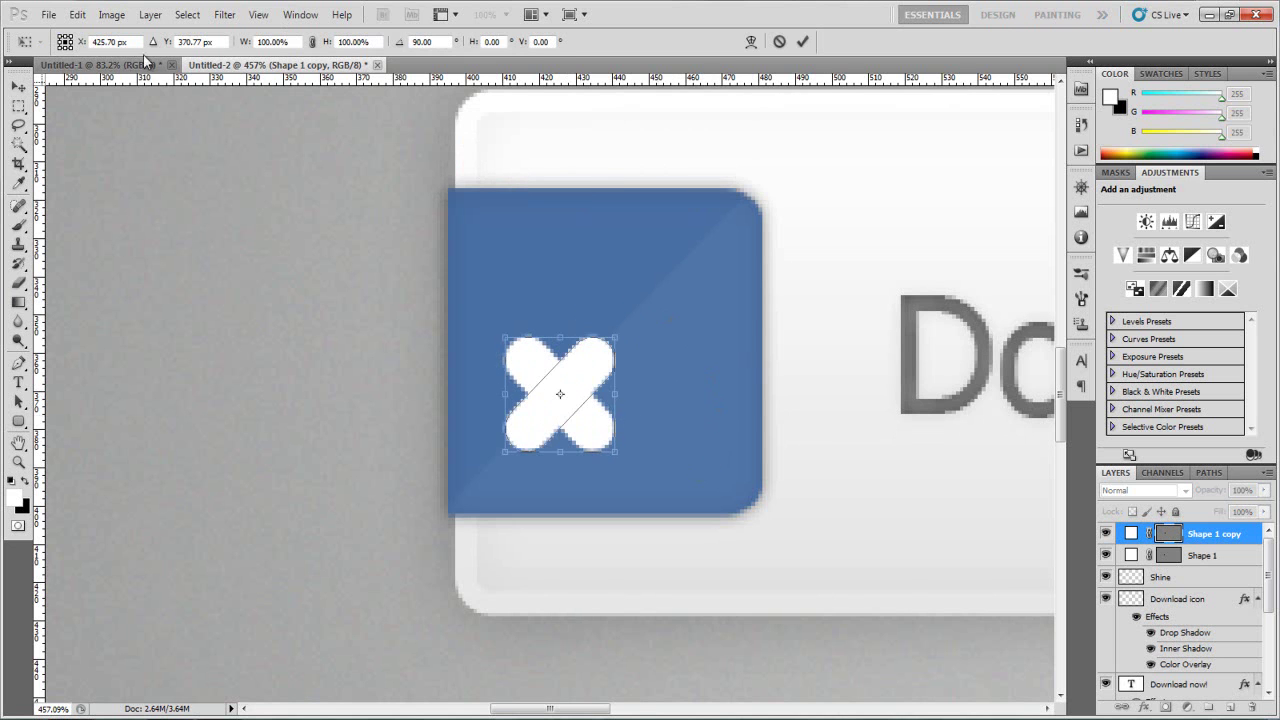
{"action": "left_click", "coordinate": [29, 93]}
{"action": "left_click", "coordinate": [558, 283]}
Step: Shift the rotated bar copy sideways and nudge it so both bars join at their lower ends as a downward-pointing arrow
{"action": "left_click_drag", "start_coordinate": [579, 393], "coordinate": [586, 457]}
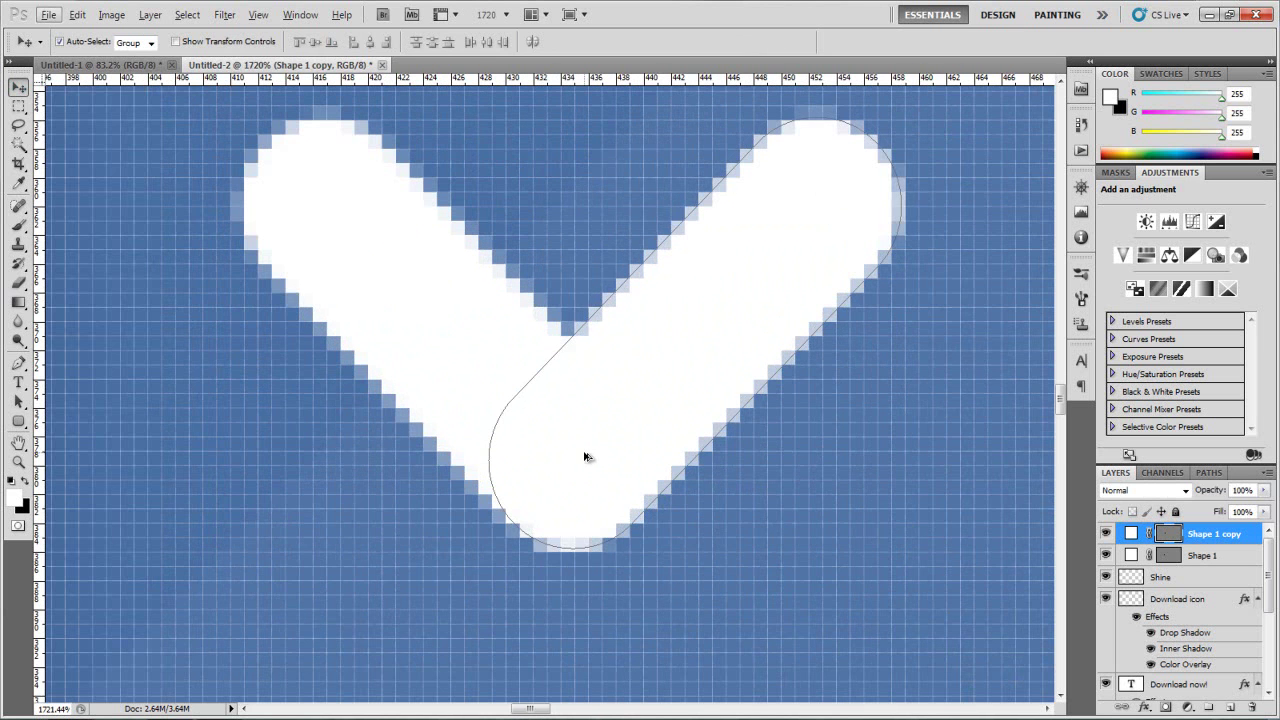
{"action": "key", "text": "alt+f"}
{"action": "key", "text": "Escape"}
{"action": "key", "text": "Up"}
{"action": "key", "text": "Left"}
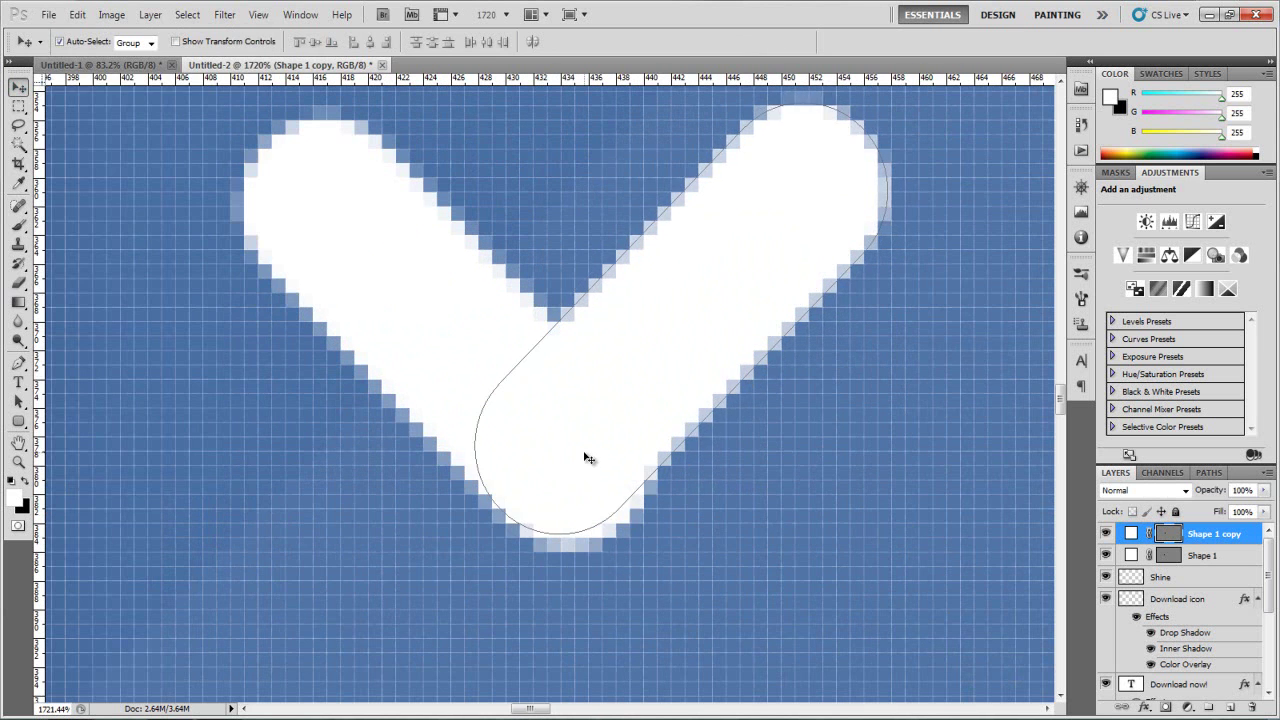
{"action": "key", "text": "Down"}
{"action": "key", "text": "Up"}
{"action": "key", "text": "Left"}
{"action": "key", "text": "Right"}
{"action": "key", "text": "Down"}
{"action": "key", "text": "Right"}
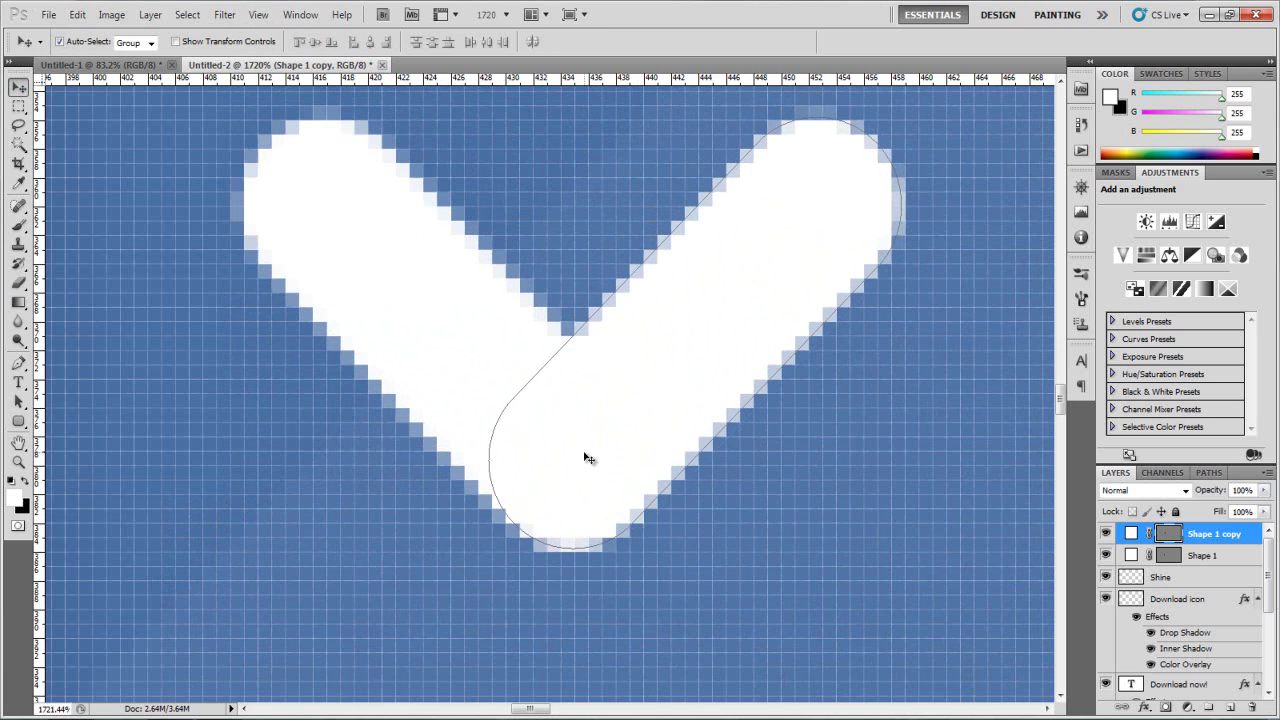
{"action": "key", "text": "Up"}
{"action": "key", "text": "Left"}
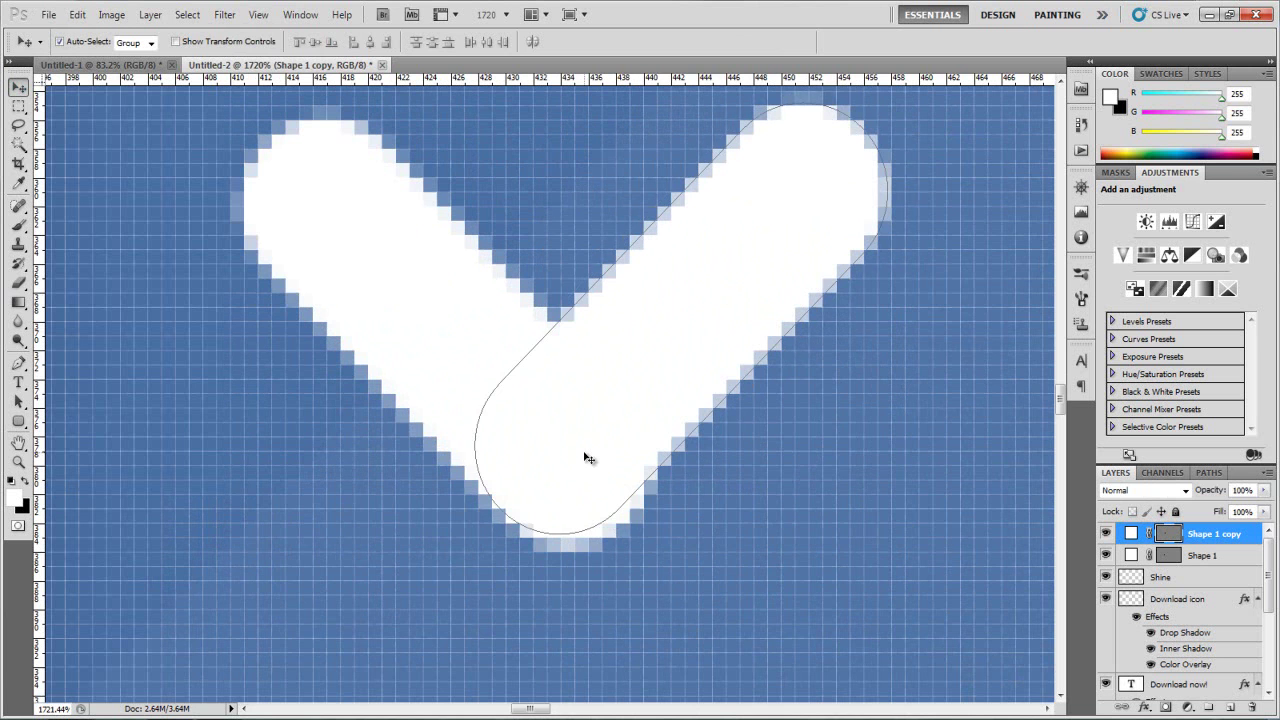
{"action": "key", "text": "Right"}
Step: Nudge the Shape 1 copy layer down 1 px to level the two arms of the arrow
{"action": "scroll", "coordinate": [631, 353], "scroll_direction": "down", "scroll_amount": 10}
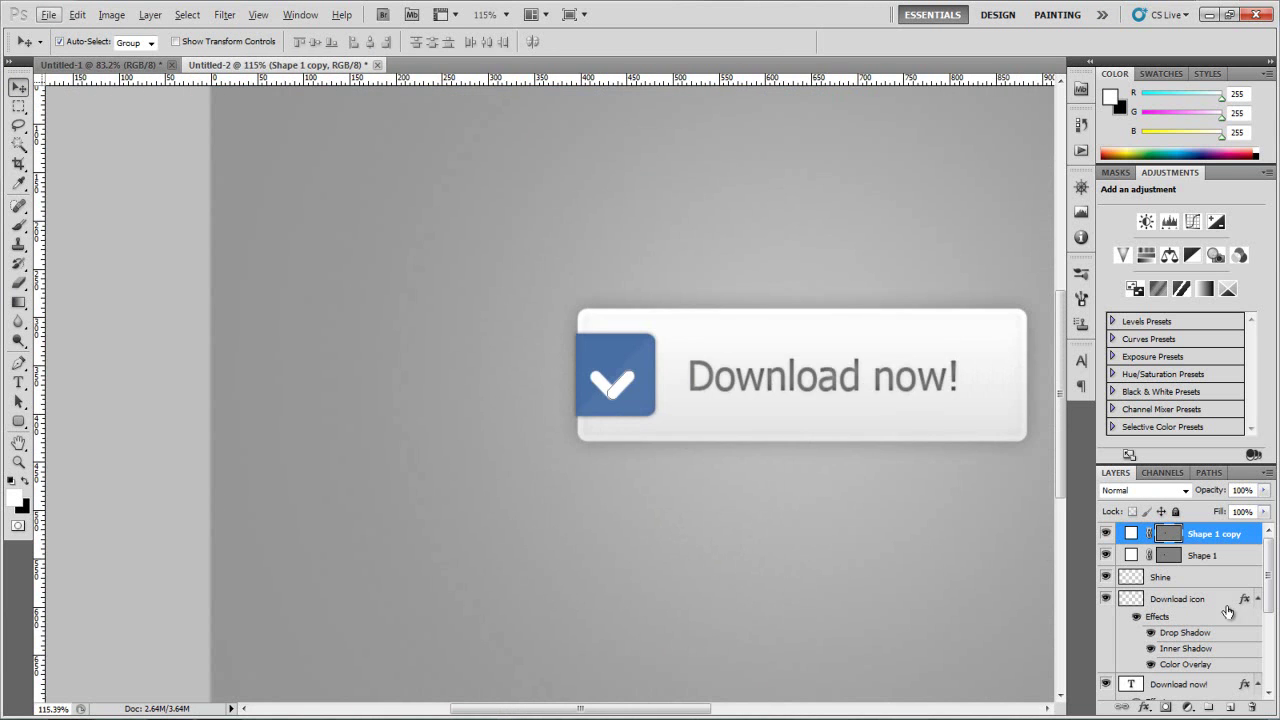
{"action": "left_click", "coordinate": [1188, 582]}
{"action": "scroll", "coordinate": [675, 444], "scroll_direction": "up", "scroll_amount": 6}
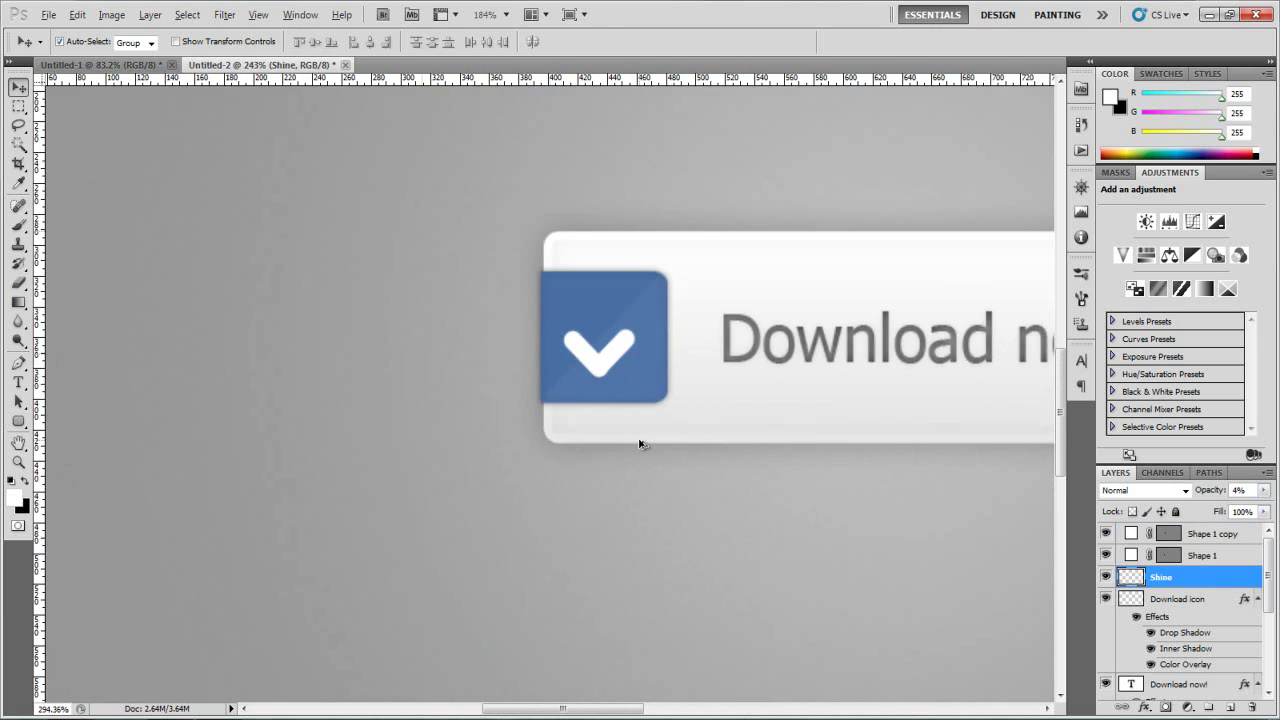
{"action": "scroll", "coordinate": [621, 356], "scroll_direction": "up", "scroll_amount": 1}
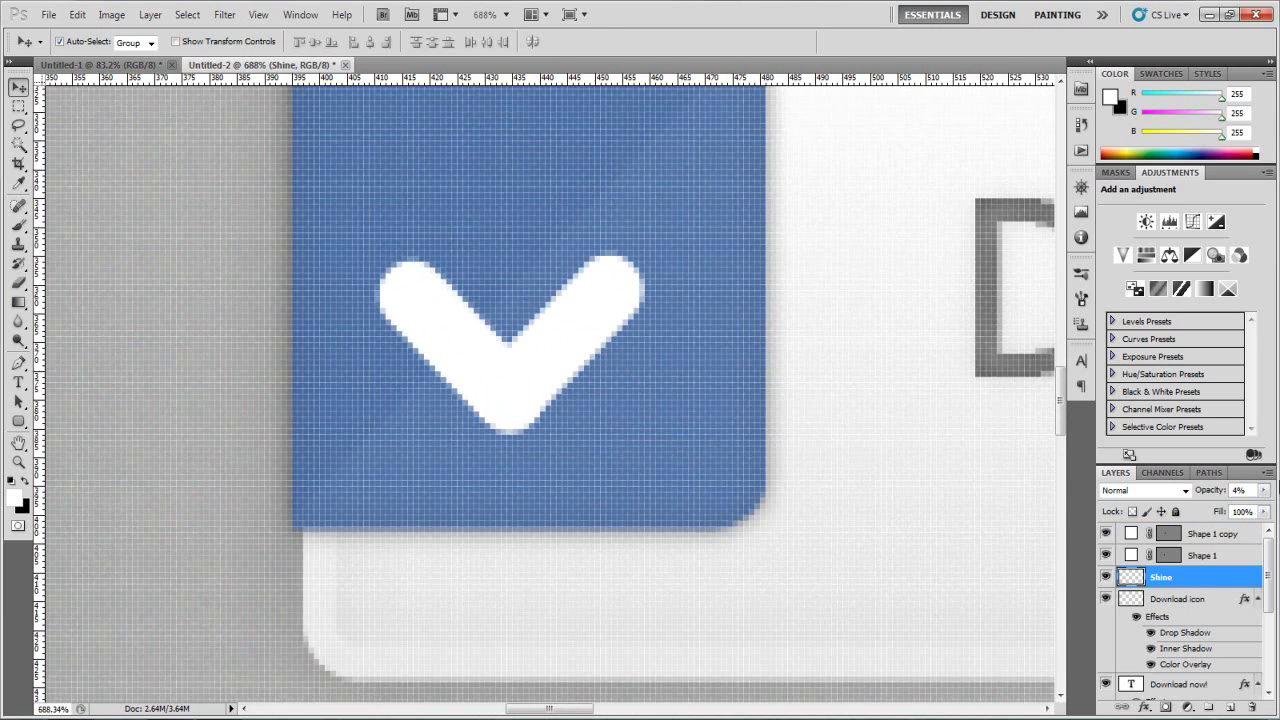
{"action": "left_click", "coordinate": [1204, 537]}
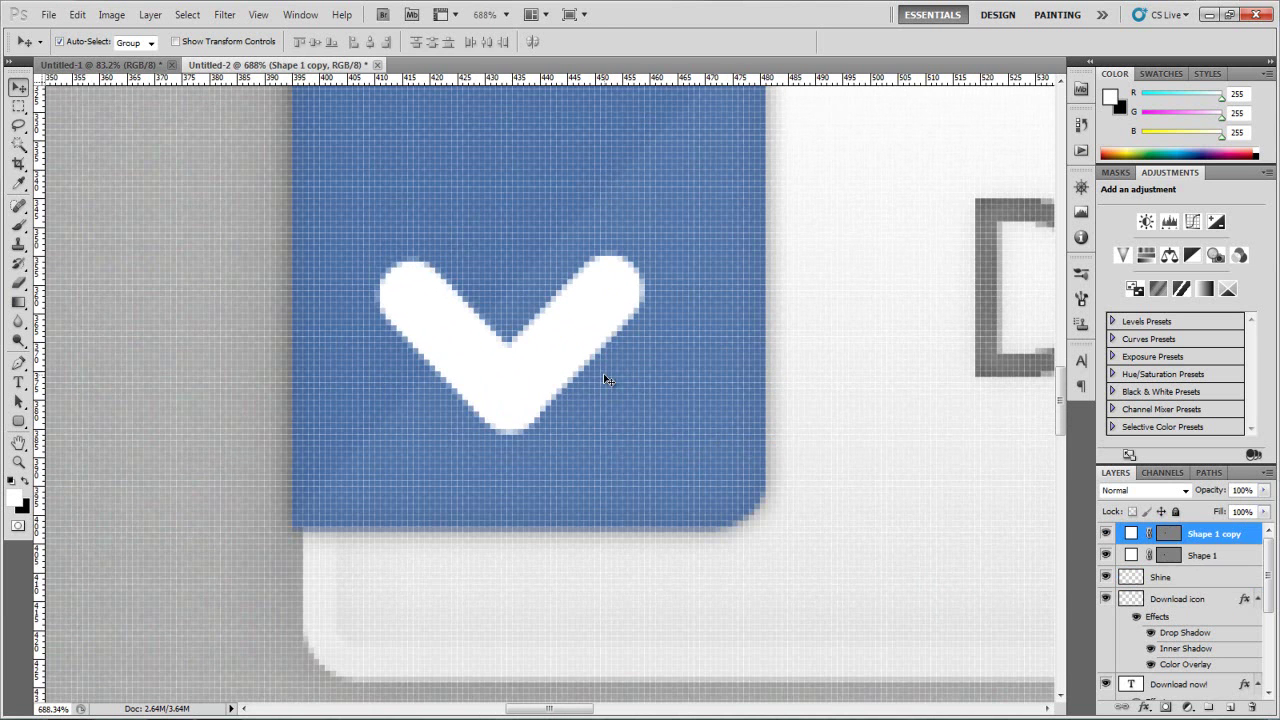
{"action": "key", "text": "Down"}
{"action": "scroll", "coordinate": [698, 488], "scroll_direction": "down", "scroll_amount": 7}
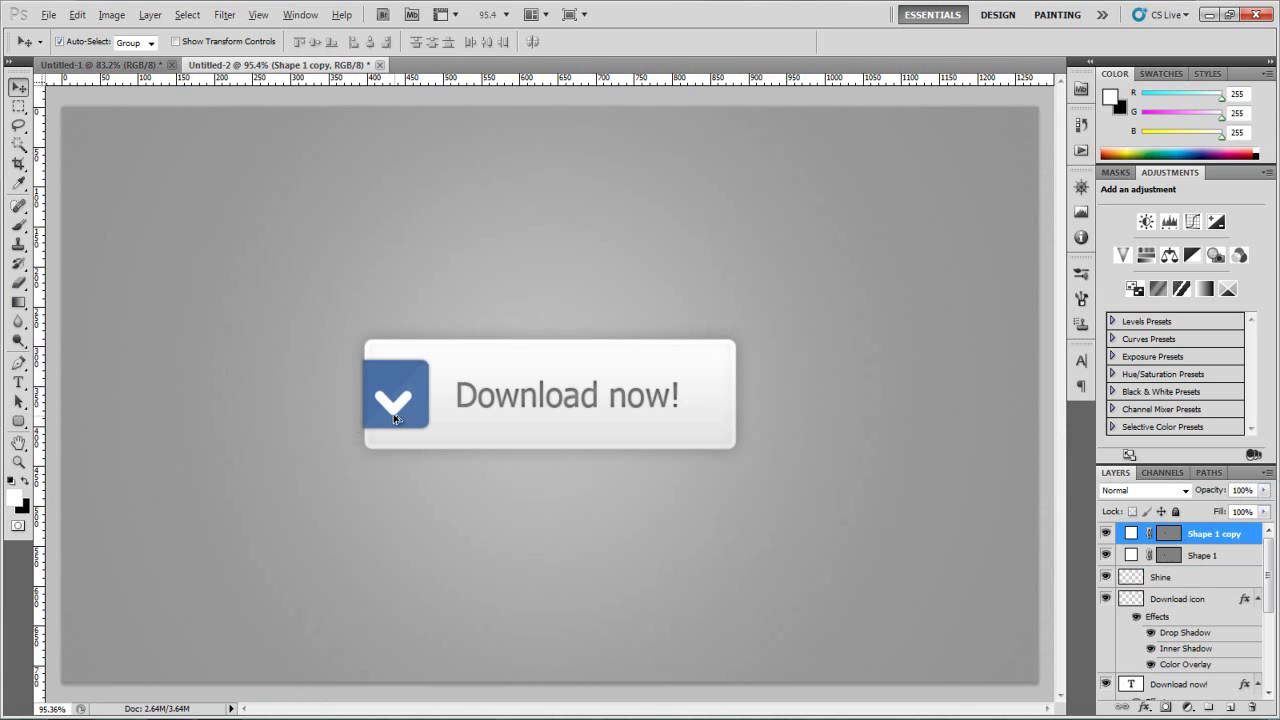
Step: Merge the Shape 1 and Shape 1 copy layers and rename the merged layer "Big Arrow"
{"action": "scroll", "coordinate": [357, 419], "scroll_direction": "up", "scroll_amount": 7}
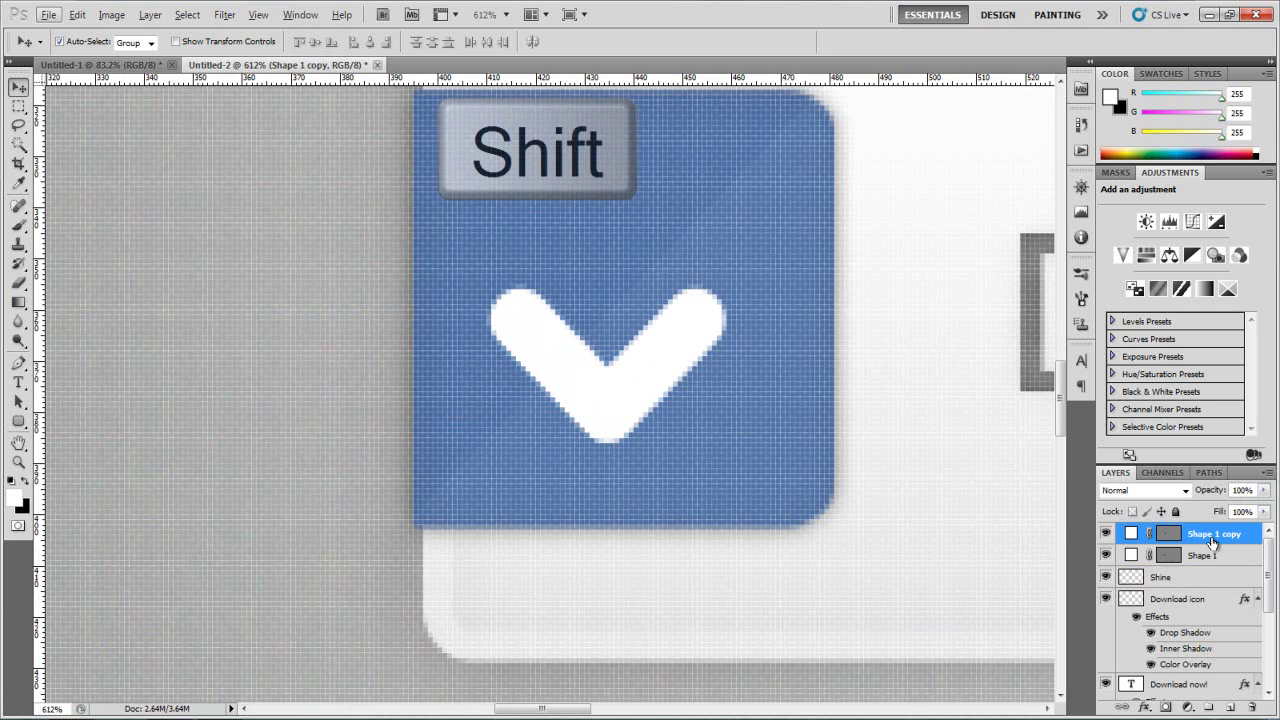
{"action": "left_click", "coordinate": [1209, 554], "text": "shift"}
{"action": "right_click", "coordinate": [1207, 540]}
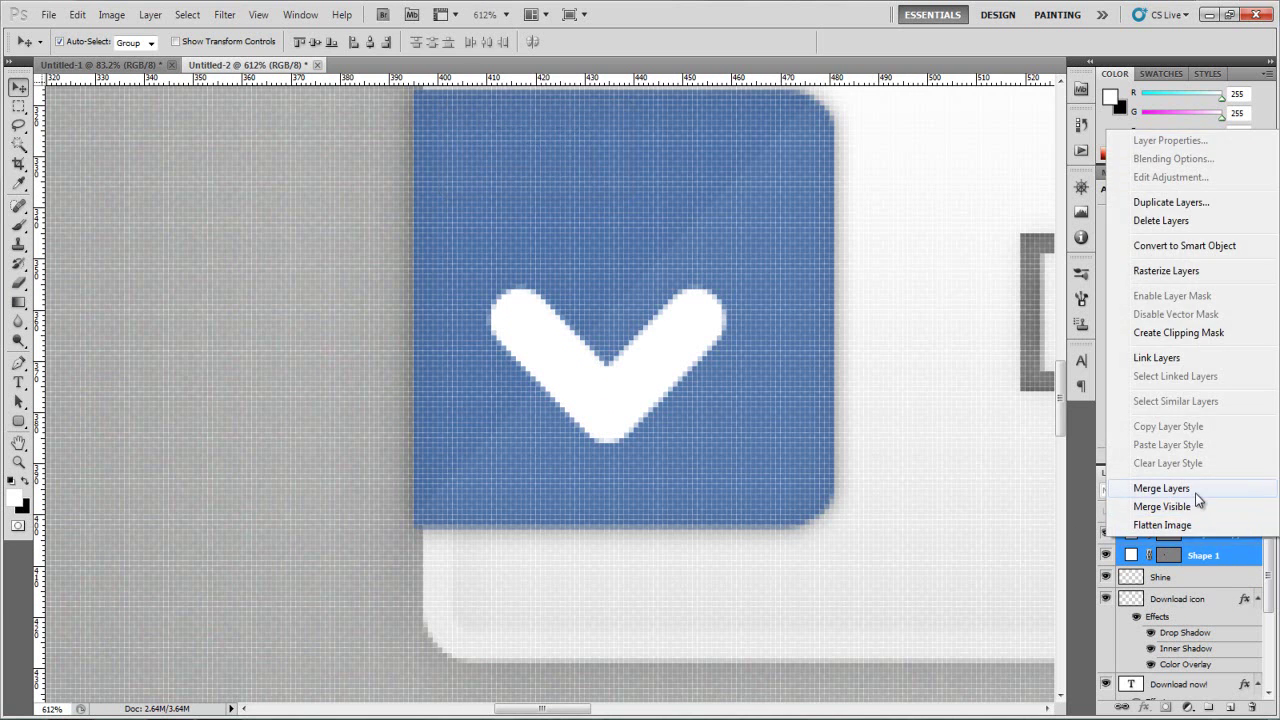
{"action": "left_click", "coordinate": [1150, 491]}
{"action": "double_click", "coordinate": [1181, 537]}
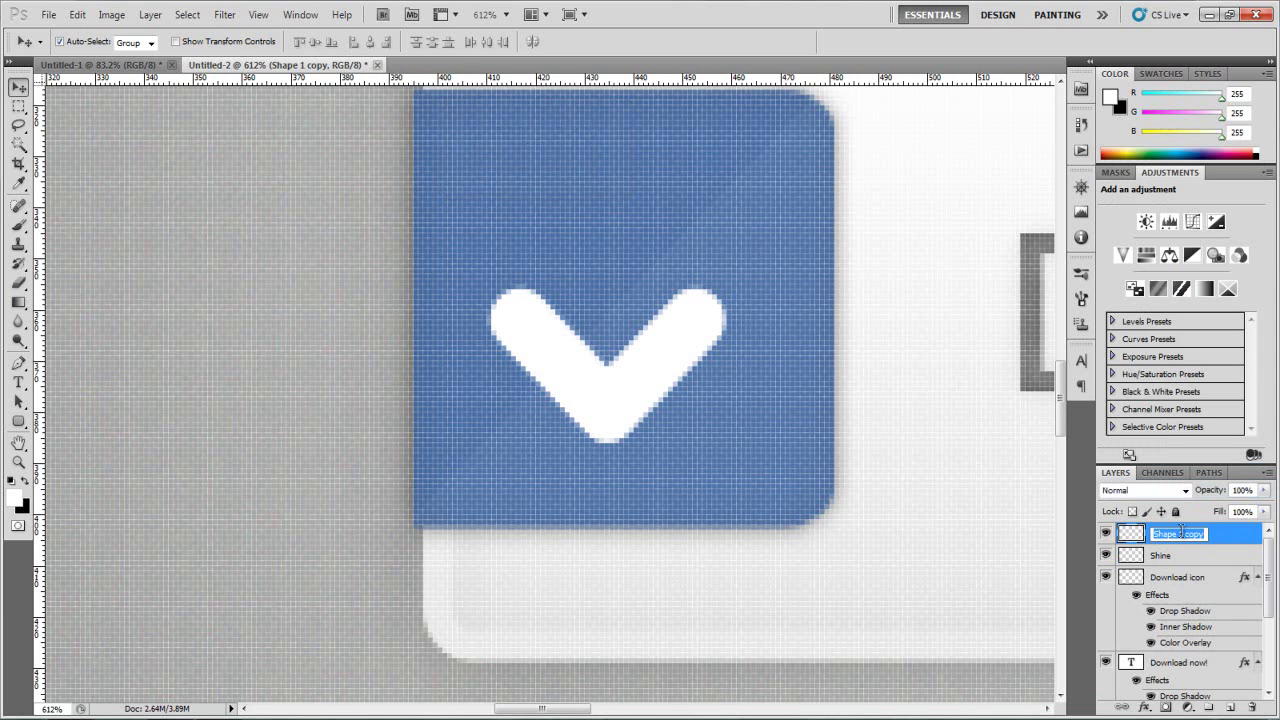
{"action": "type", "text": "Big Arrow"}
{"action": "key", "text": "Return"}
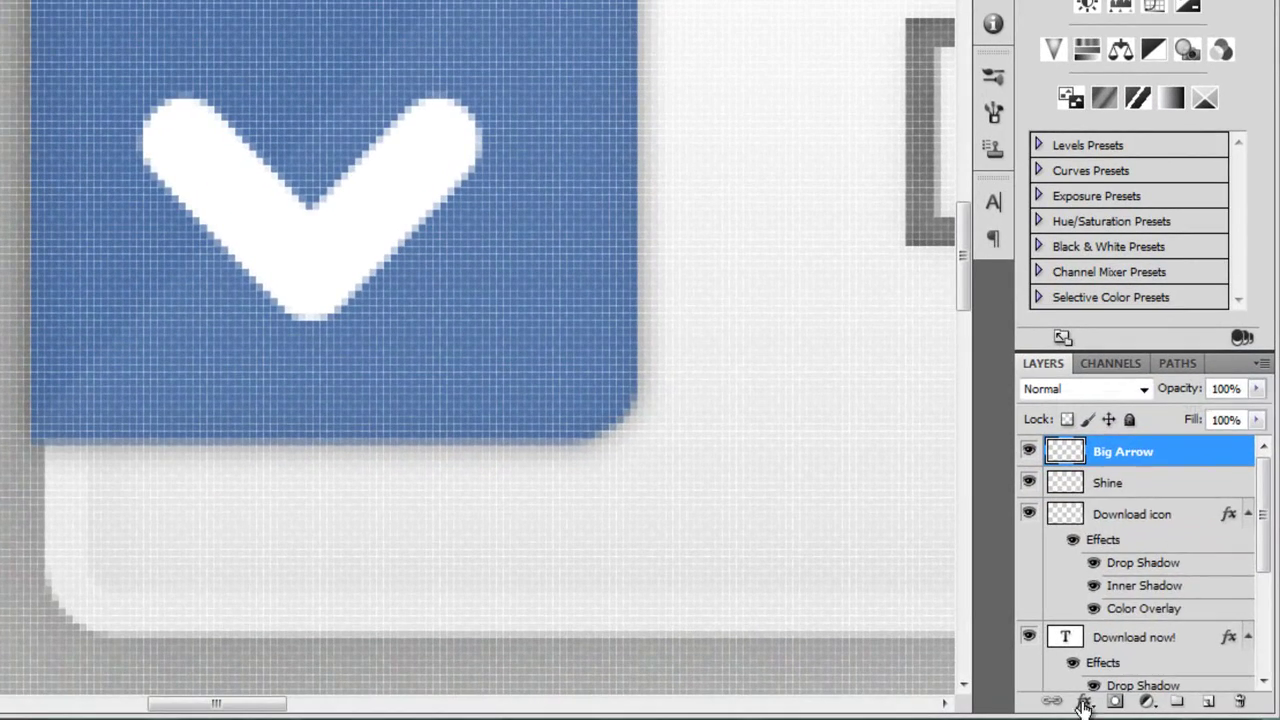
Step: Add an Inner Shadow to the Big Arrow layer with a distance of 1 px and a size of 2 px
{"action": "left_click", "coordinate": [1083, 703]}
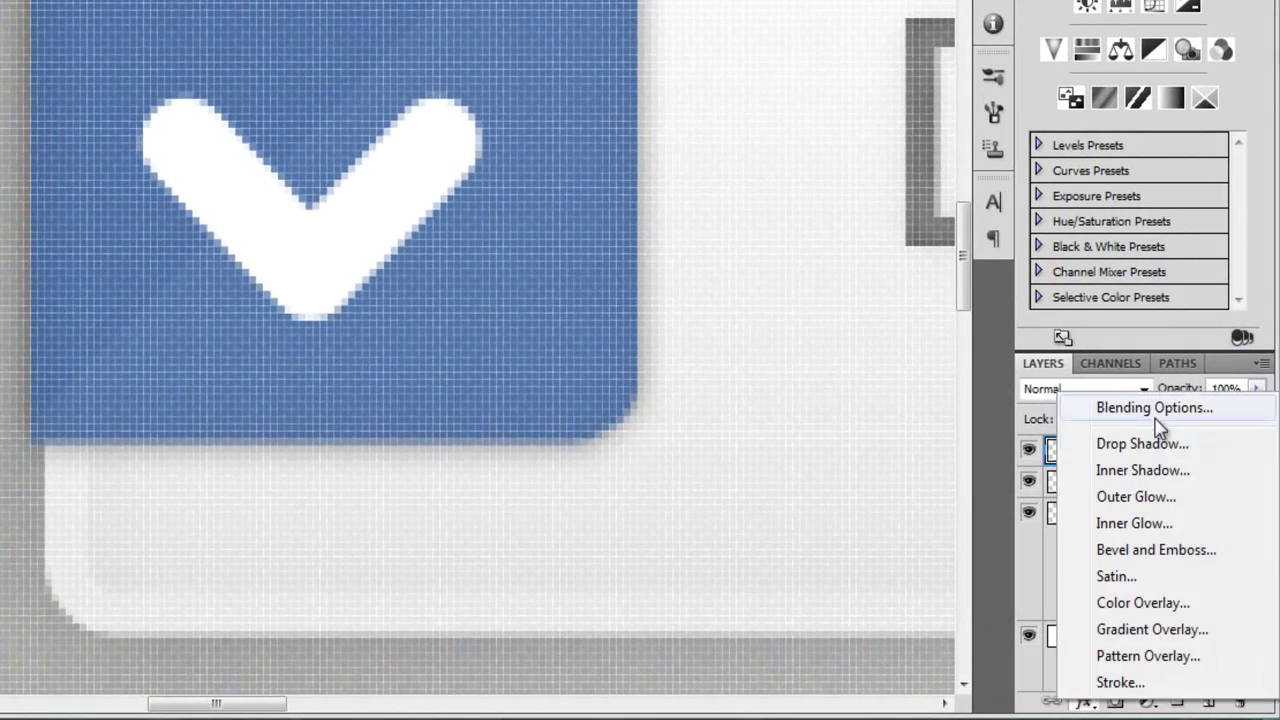
{"action": "left_click", "coordinate": [1128, 471]}
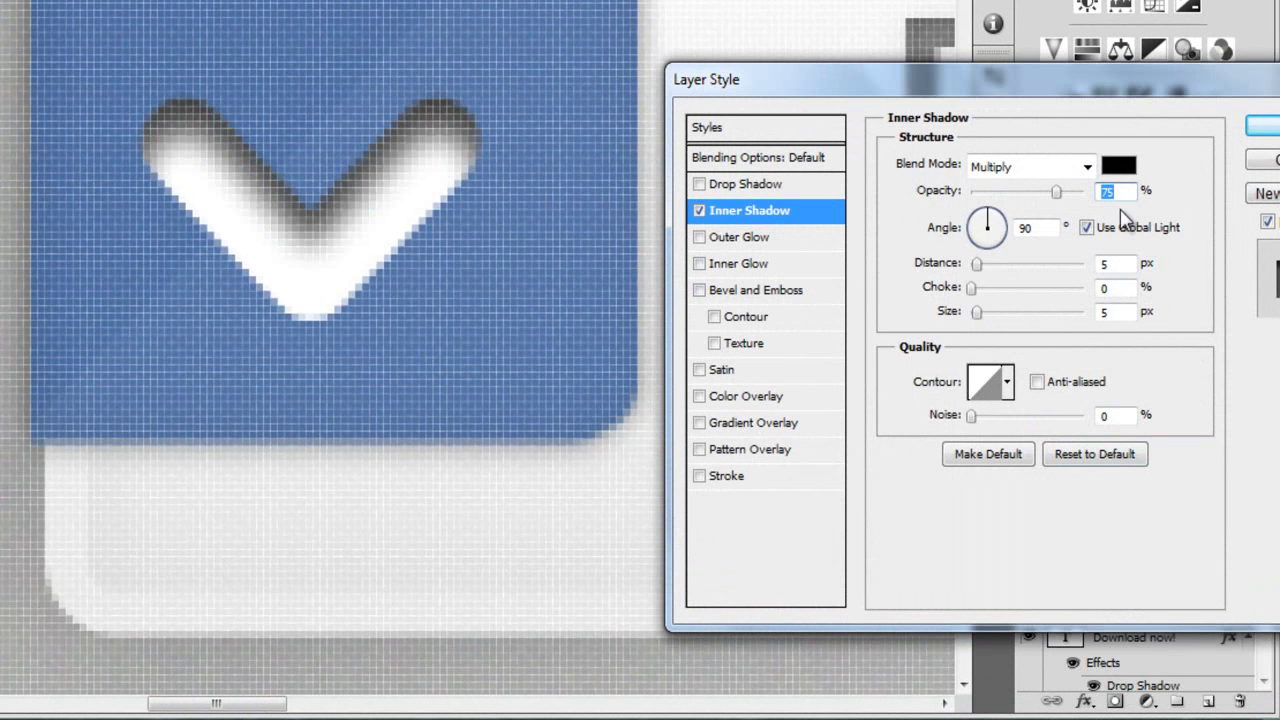
{"action": "left_click", "coordinate": [1108, 263]}
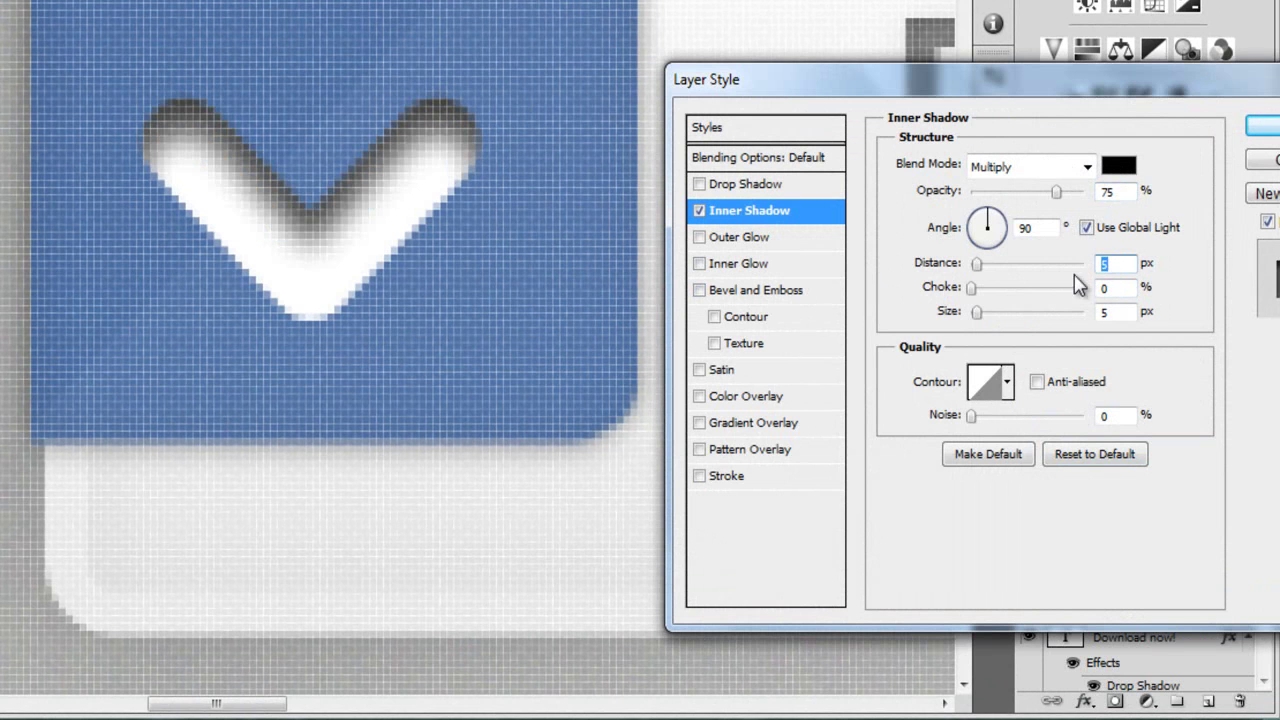
{"action": "left_click", "coordinate": [1035, 228]}
{"action": "left_click", "coordinate": [1106, 263]}
{"action": "type", "text": "1"}
{"action": "left_click", "coordinate": [1108, 310]}
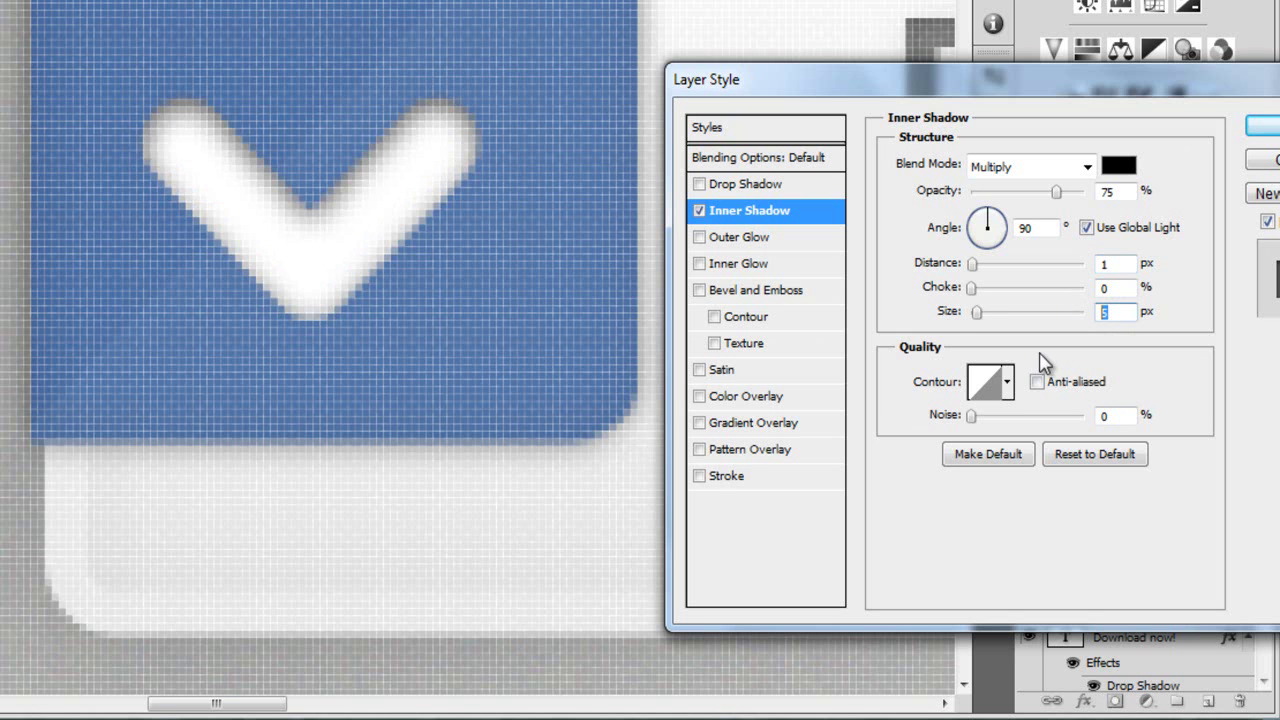
{"action": "type", "text": "2"}
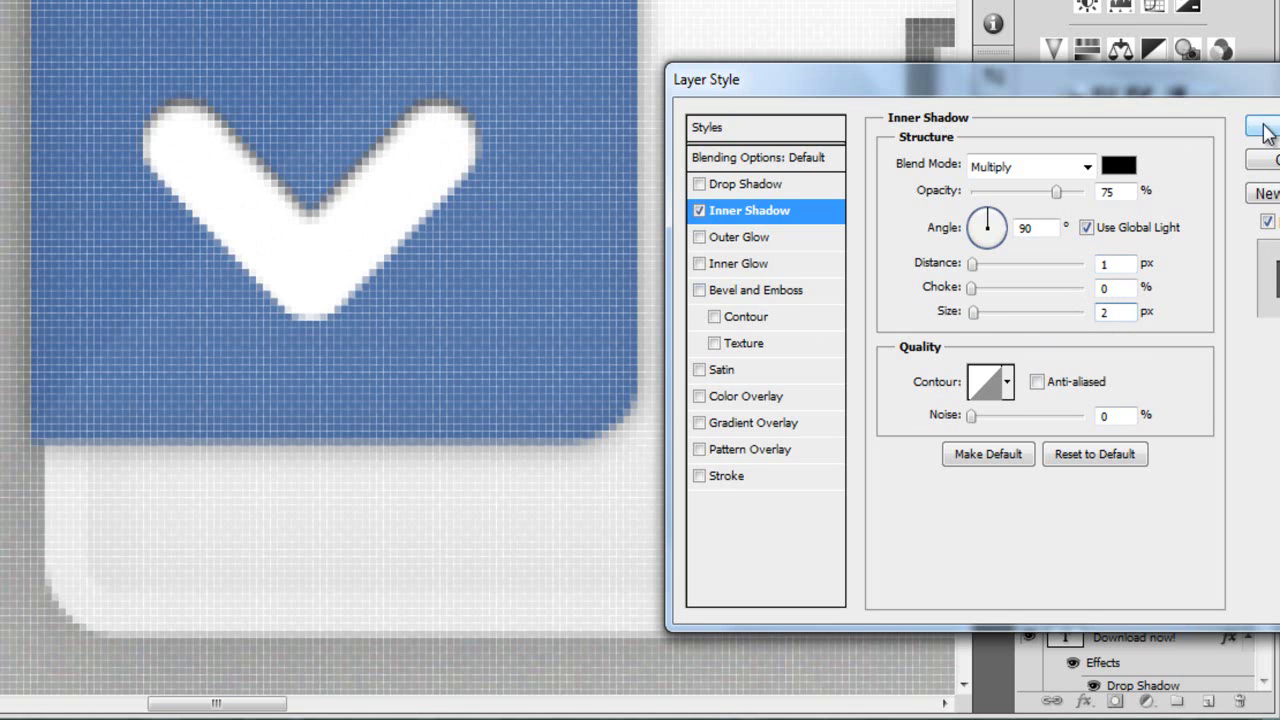
{"action": "key", "text": "Return"}
{"action": "scroll", "coordinate": [540, 338], "scroll_direction": "down", "scroll_amount": 5}
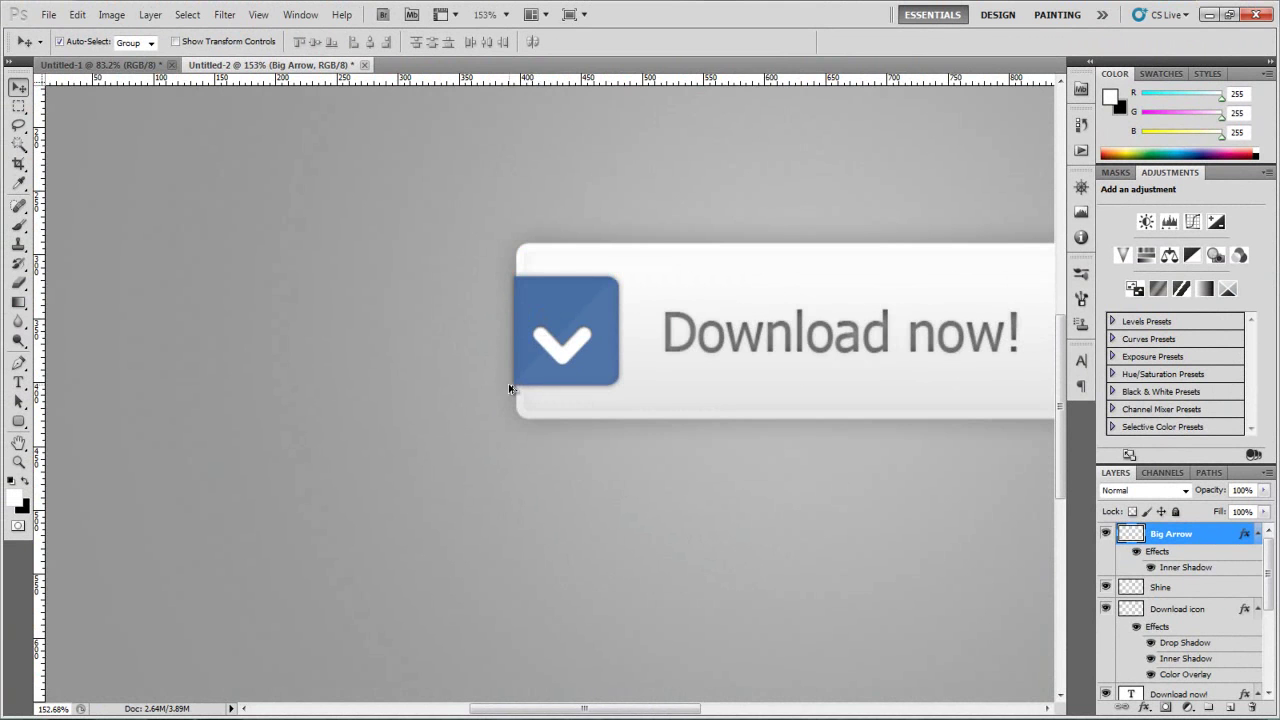
Step: Duplicate the Big Arrow layer and rename the copy "Smaller Arrow"
{"action": "scroll", "coordinate": [551, 325], "scroll_direction": "up", "scroll_amount": 5}
{"action": "key", "text": "ctrl+j"}
{"action": "double_click", "coordinate": [1188, 532]}
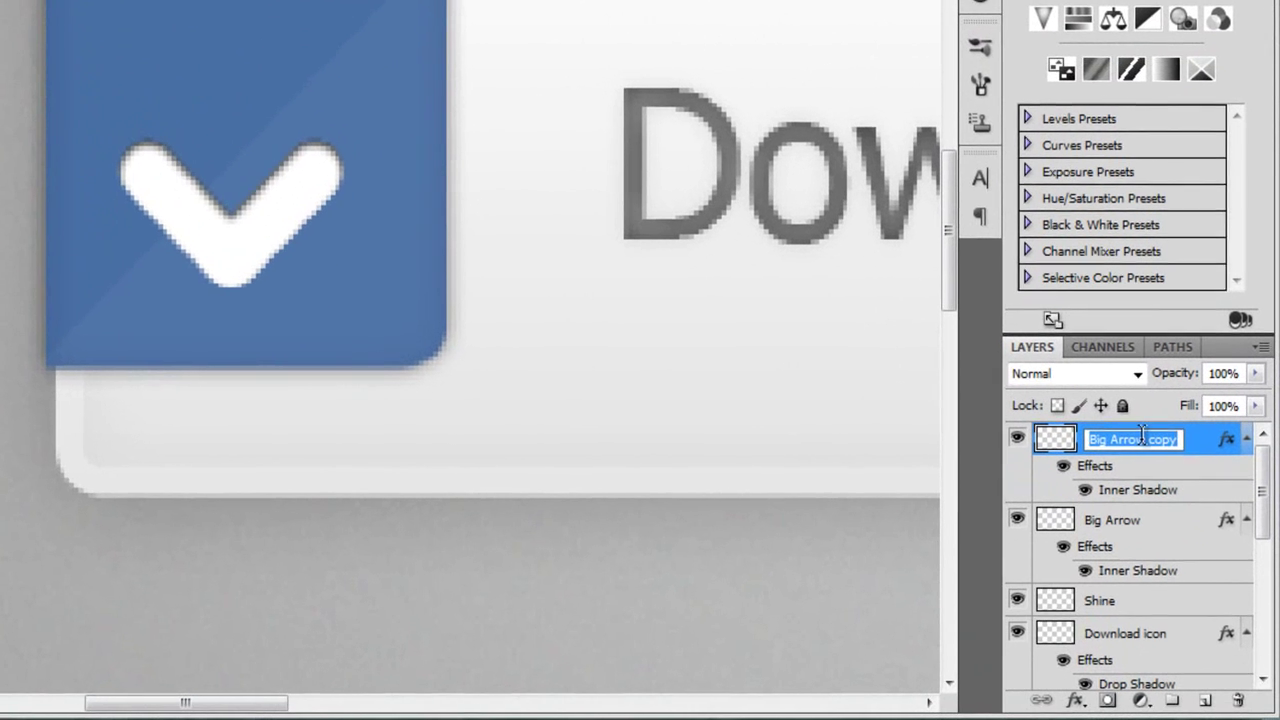
{"action": "type", "text": "S"}
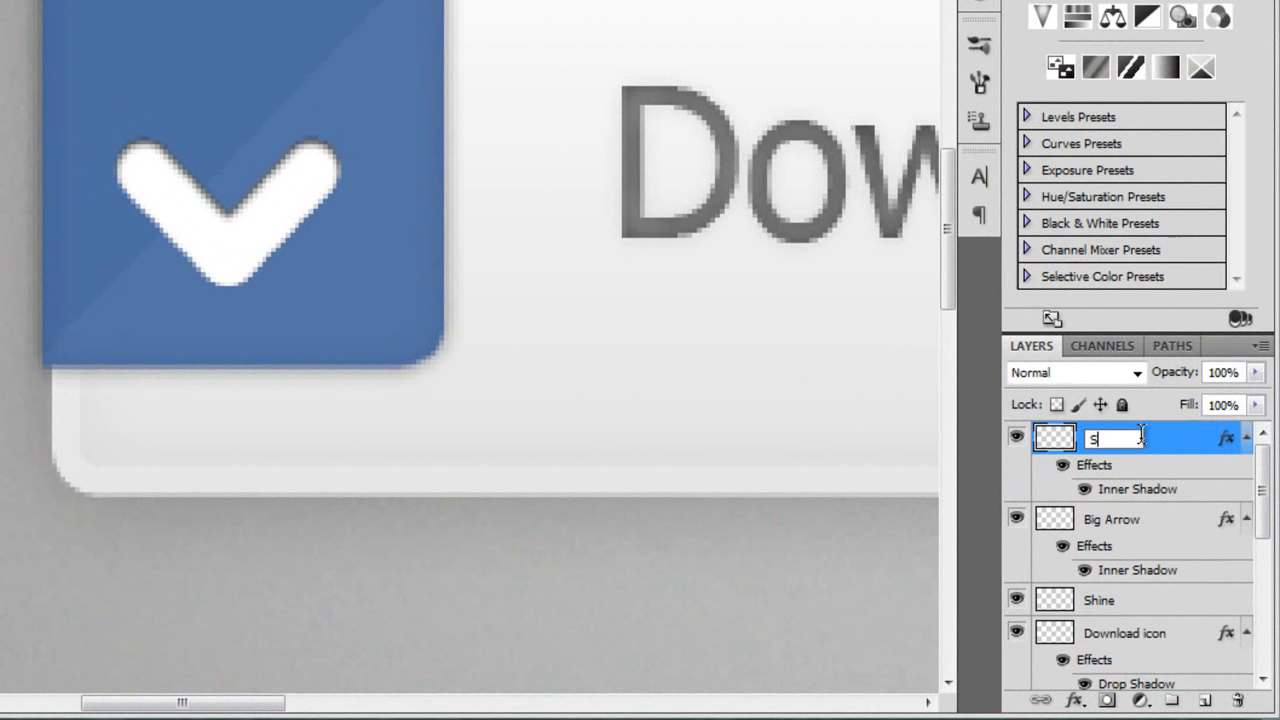
{"action": "type", "text": "maller Arrow"}
{"action": "key", "text": "Return"}
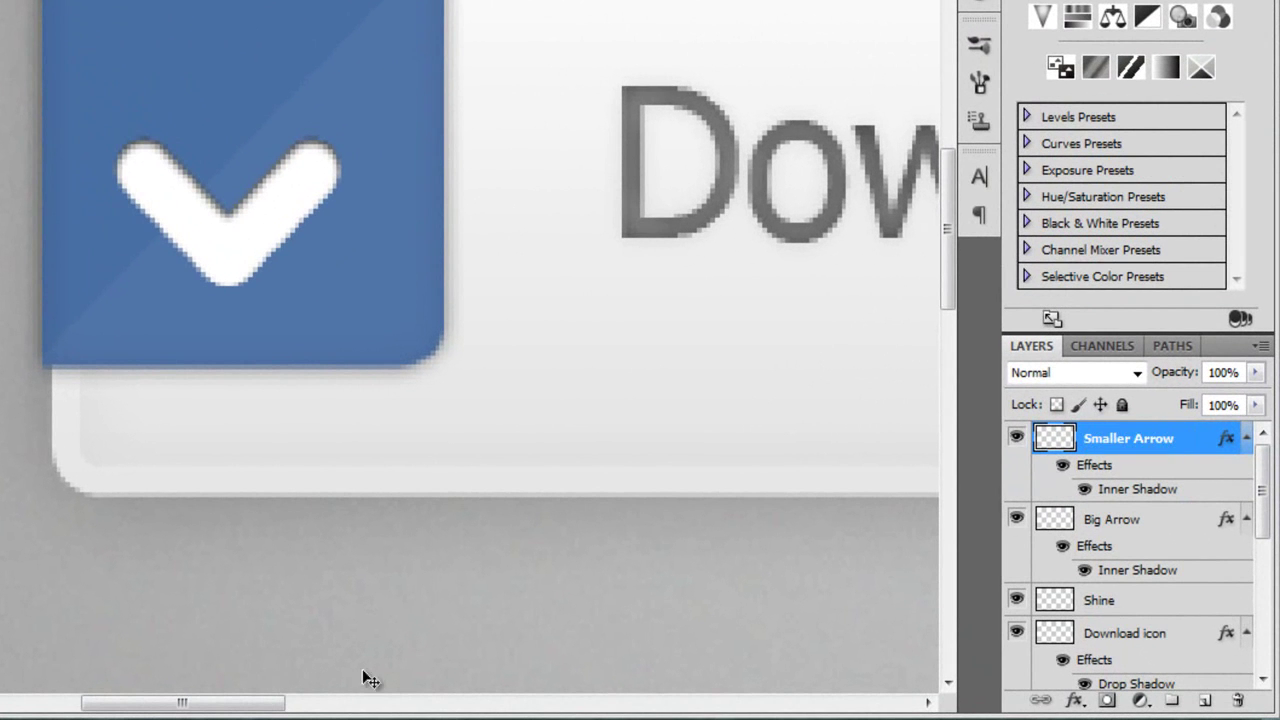
Step: Move the Smaller Arrow above the Big Arrow, then scale it down proportionally and centre it over the larger one
{"action": "left_click_drag", "start_coordinate": [234, 249], "coordinate": [225, 103]}
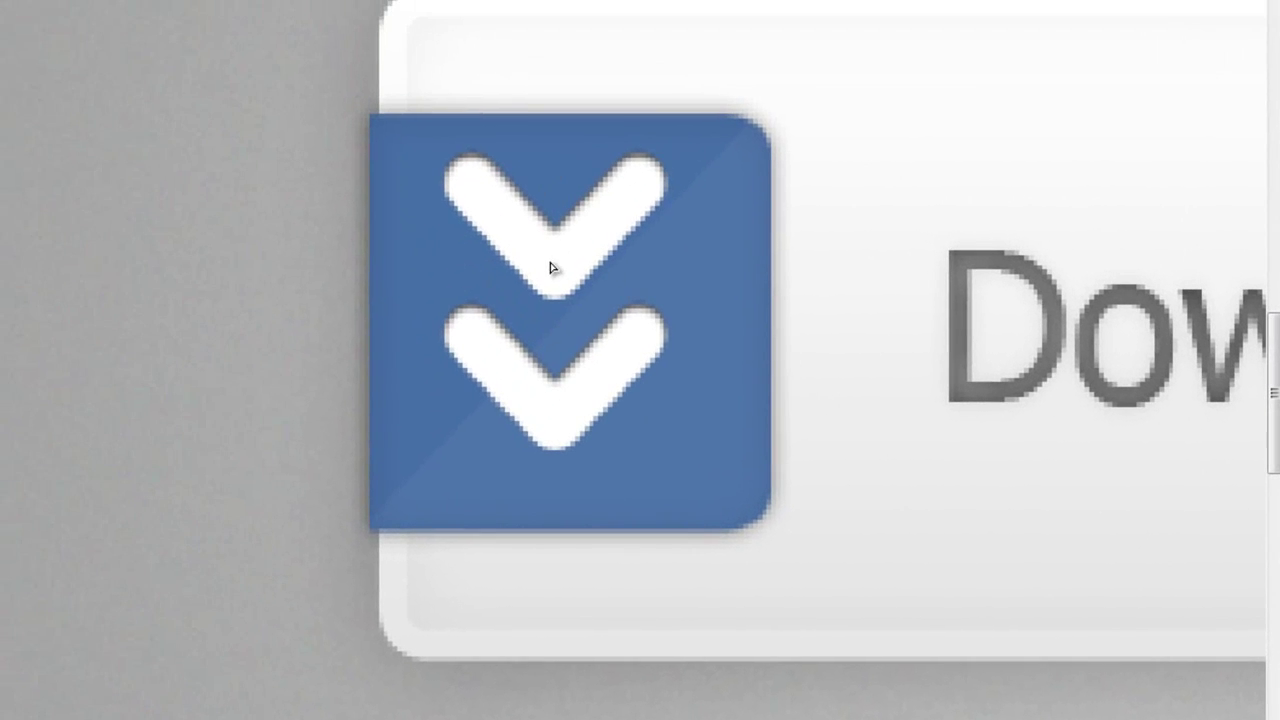
{"action": "left_click_drag", "start_coordinate": [551, 268], "coordinate": [545, 282]}
{"action": "key", "text": "ctrl+t"}
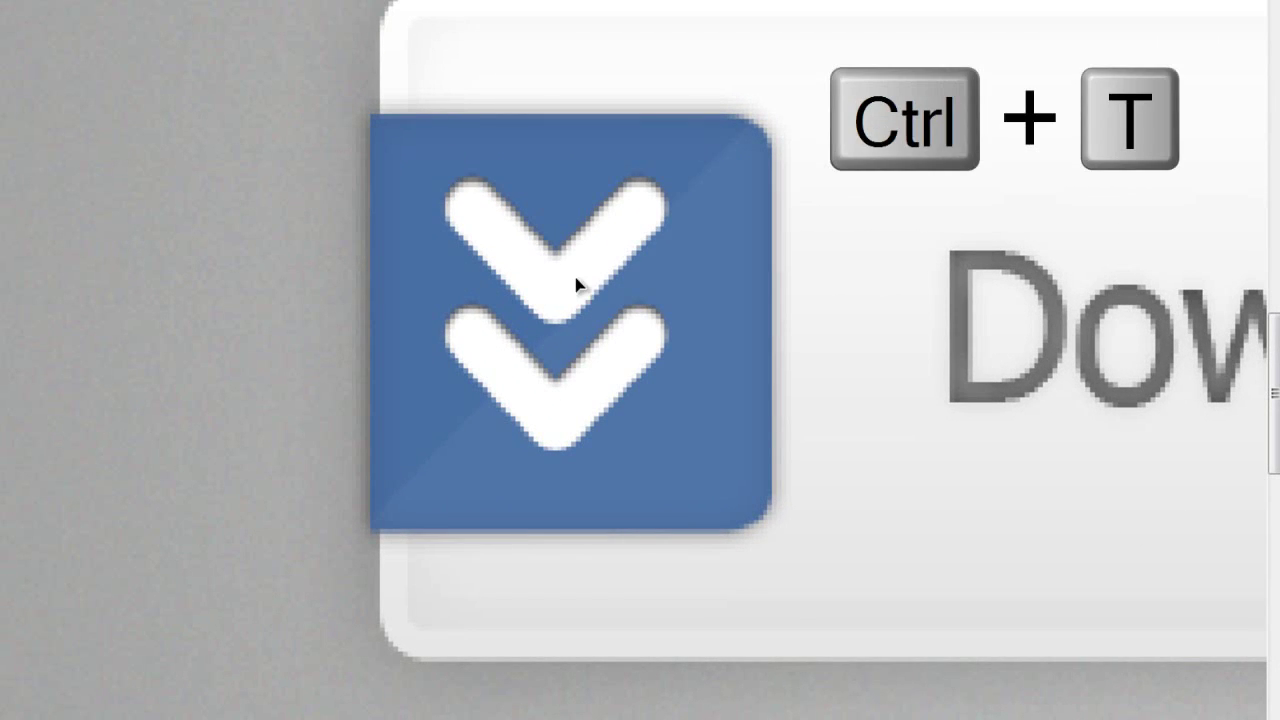
{"action": "key", "text": "shift"}
{"action": "left_click_drag", "start_coordinate": [666, 170], "coordinate": [614, 210]}
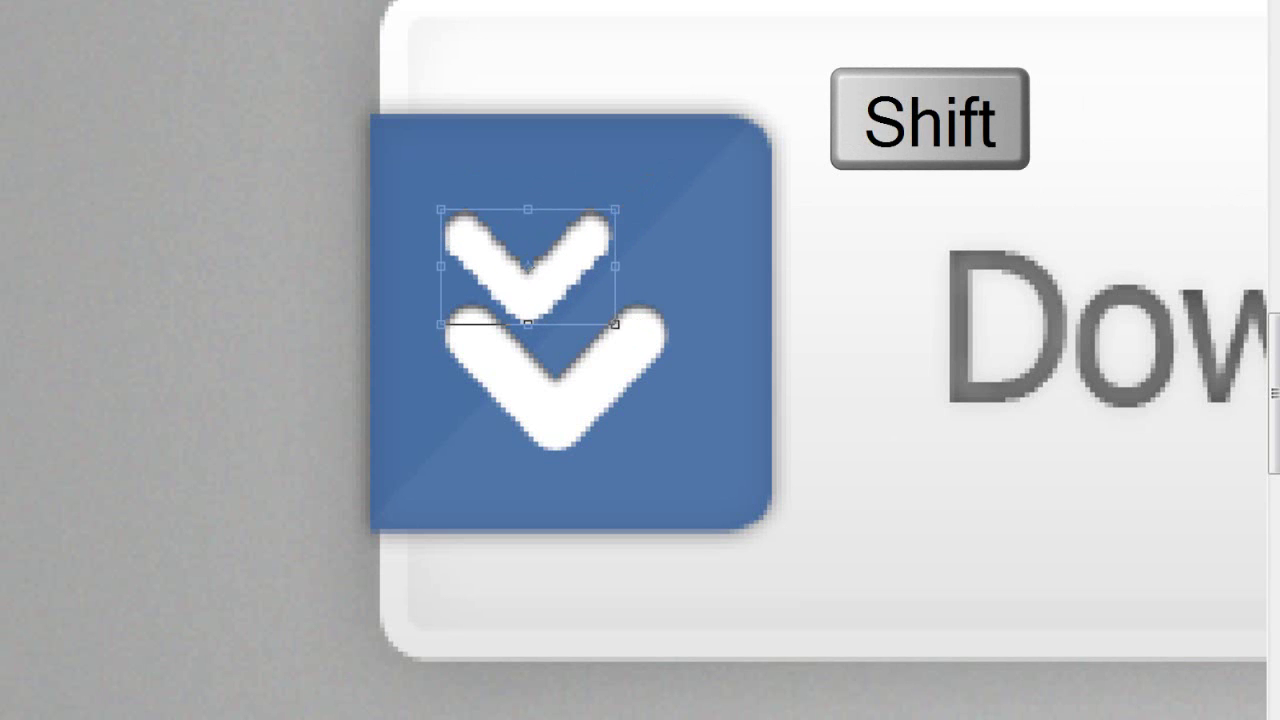
{"action": "key", "text": "Return"}
{"action": "mouse_move", "coordinate": [538, 299]}
{"action": "left_mouse_down"}
{"action": "mouse_move", "coordinate": [557, 286]}
{"action": "mouse_move", "coordinate": [560, 300]}
{"action": "left_mouse_up"}
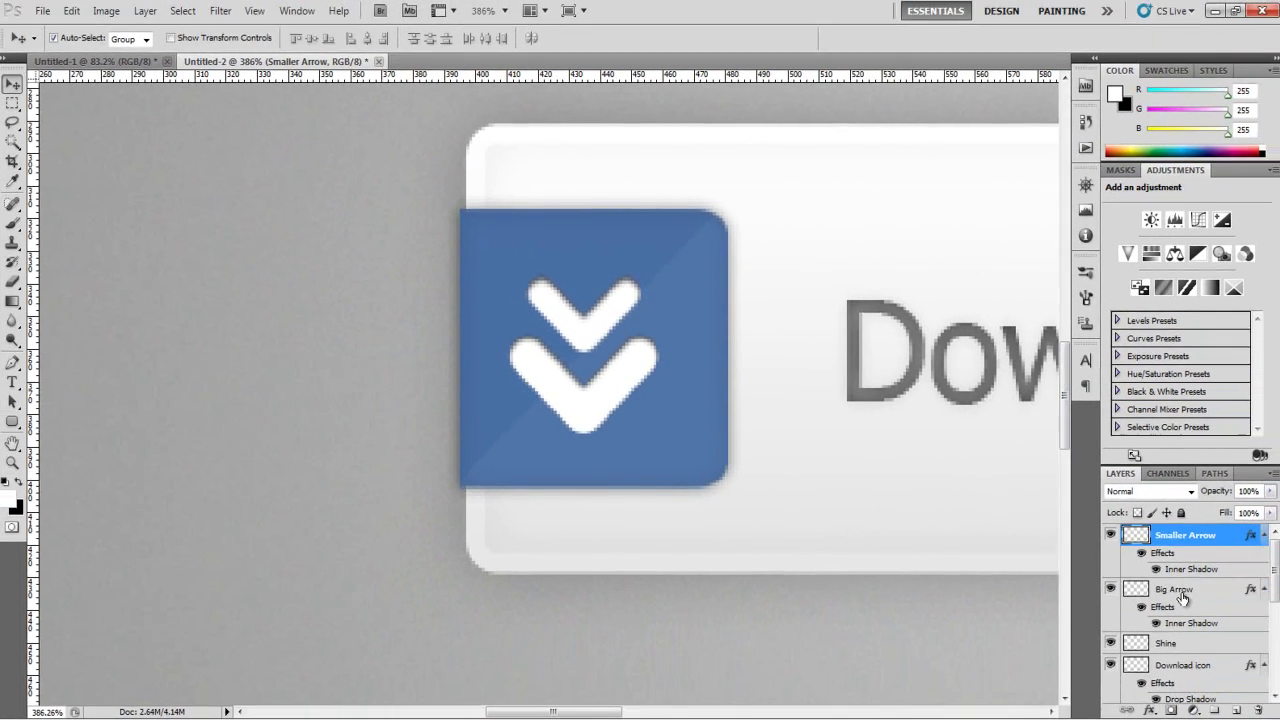
Step: Select the Smaller Arrow and Big Arrow layers together and nudge both slightly right and up to centre them on the blue tab
{"action": "left_click", "coordinate": [1175, 589], "text": "shift"}
{"action": "key", "text": "ctrl+0"}
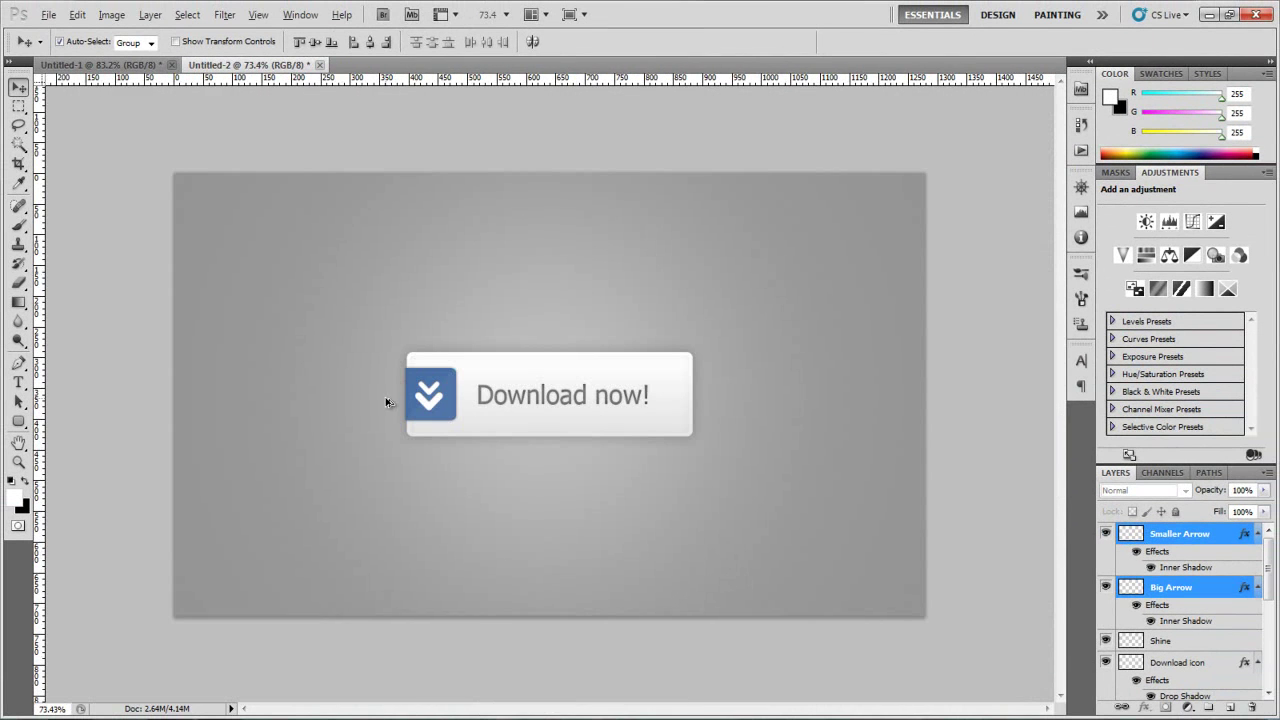
{"action": "scroll", "coordinate": [385, 402], "scroll_direction": "up", "scroll_amount": 5}
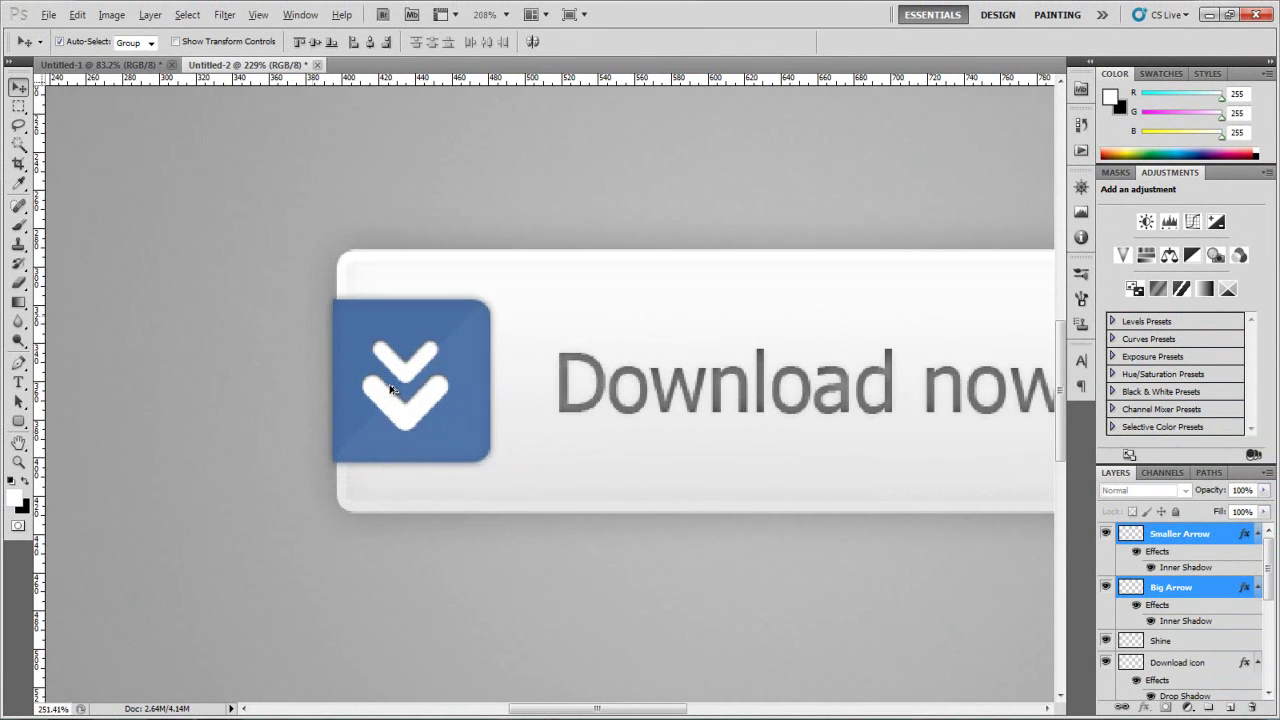
{"action": "scroll", "coordinate": [392, 390], "scroll_direction": "up", "scroll_amount": 2}
{"action": "key", "text": "Right"}
{"action": "key", "text": "Right"}
{"action": "key", "text": "Right"}
{"action": "key", "text": "Right"}
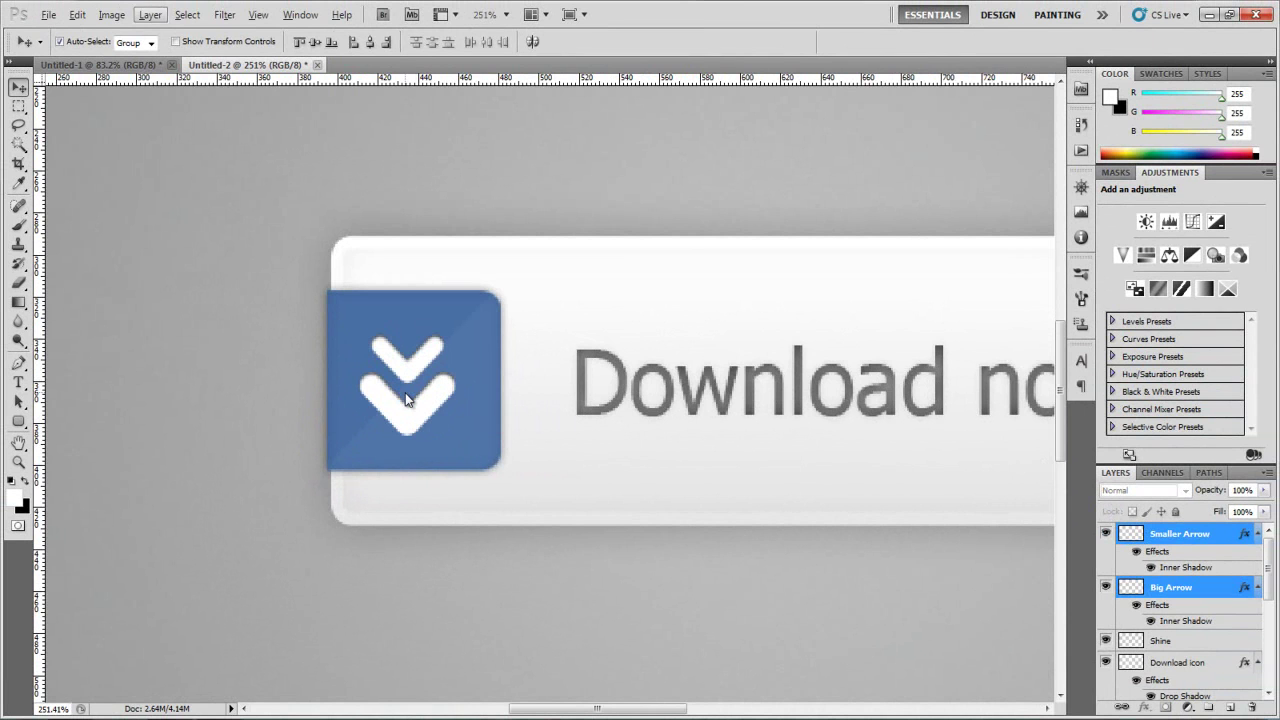
{"action": "key", "text": "Escape"}
{"action": "key", "text": "Right"}
{"action": "key", "text": "Right"}
{"action": "key", "text": "Right"}
{"action": "key", "text": "Left"}
{"action": "key", "text": "Left"}
{"action": "key", "text": "Left"}
{"action": "key", "text": "Right"}
{"action": "key", "text": "Right"}
{"action": "key", "text": "Right"}
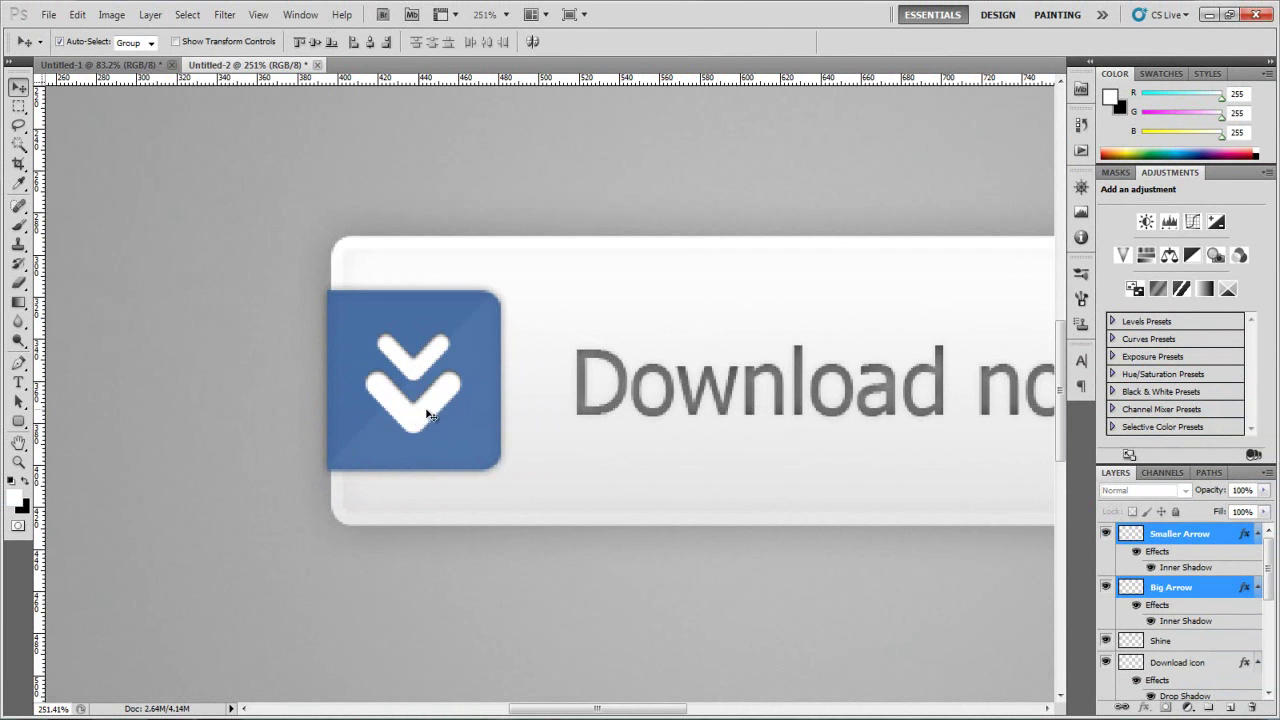
{"action": "key", "text": "ctrl+0"}
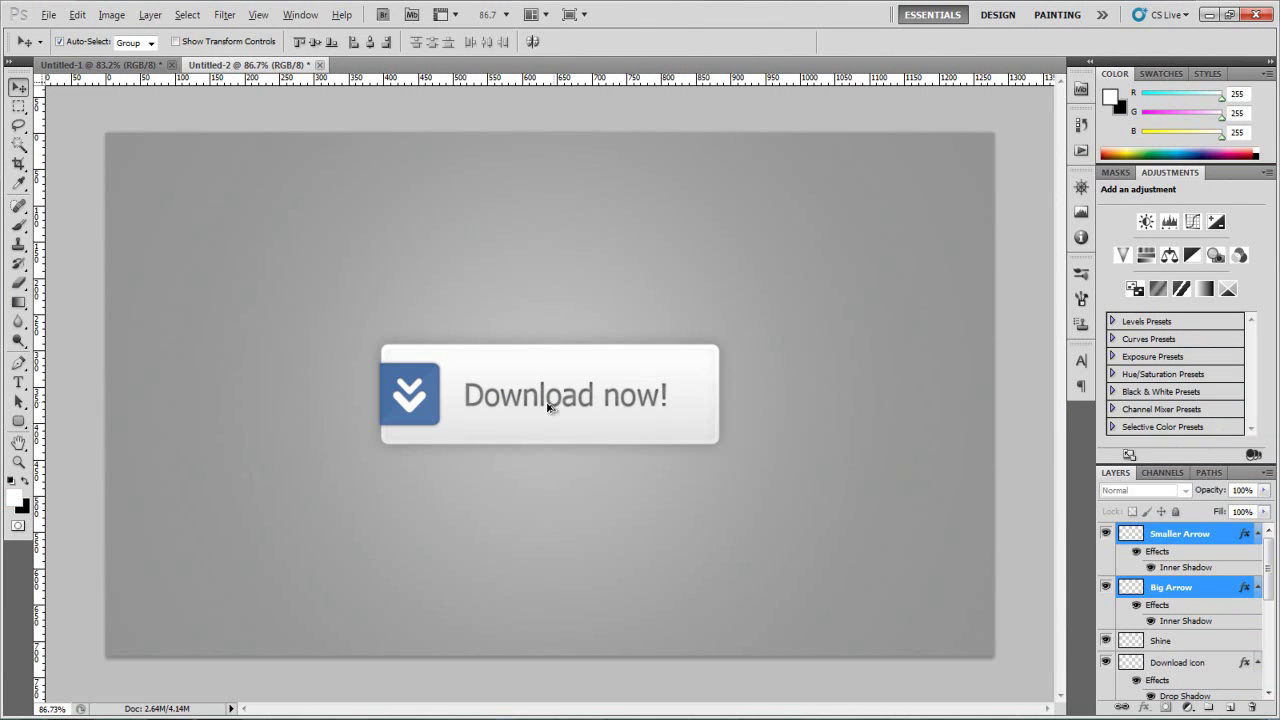
{"action": "scroll", "coordinate": [548, 406], "scroll_direction": "up", "scroll_amount": 1}
{"action": "key", "text": "alt"}
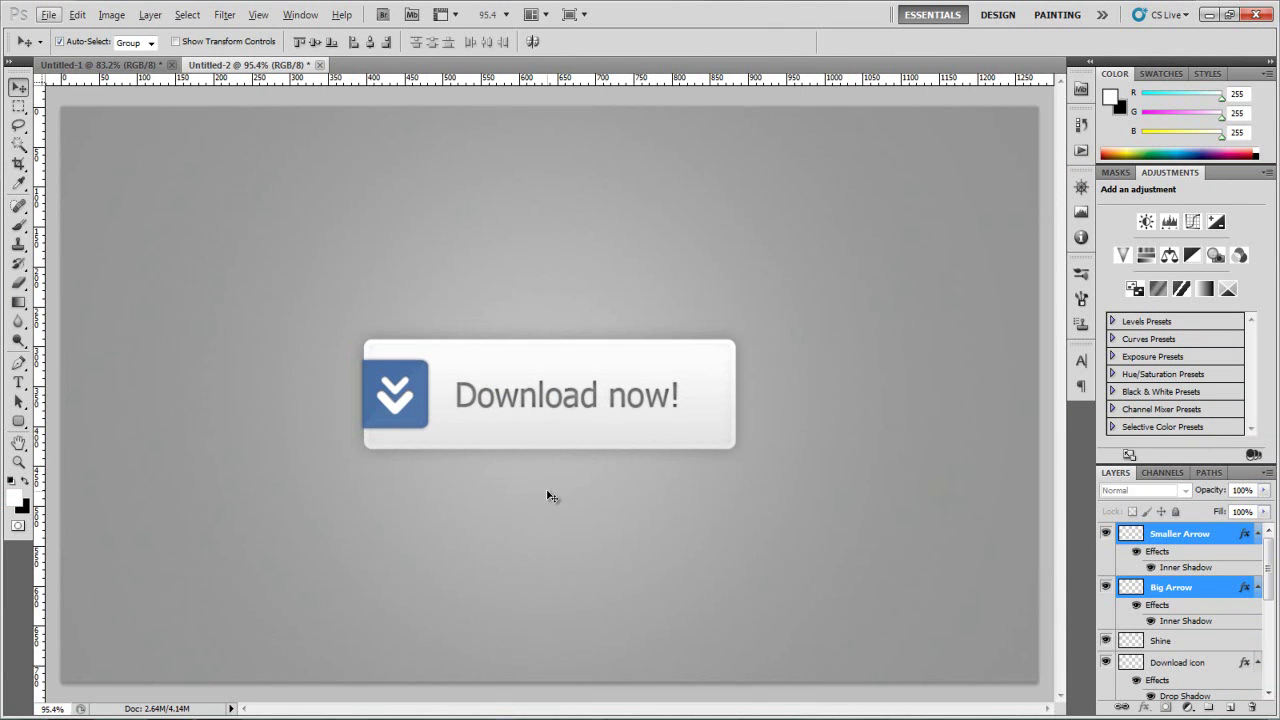